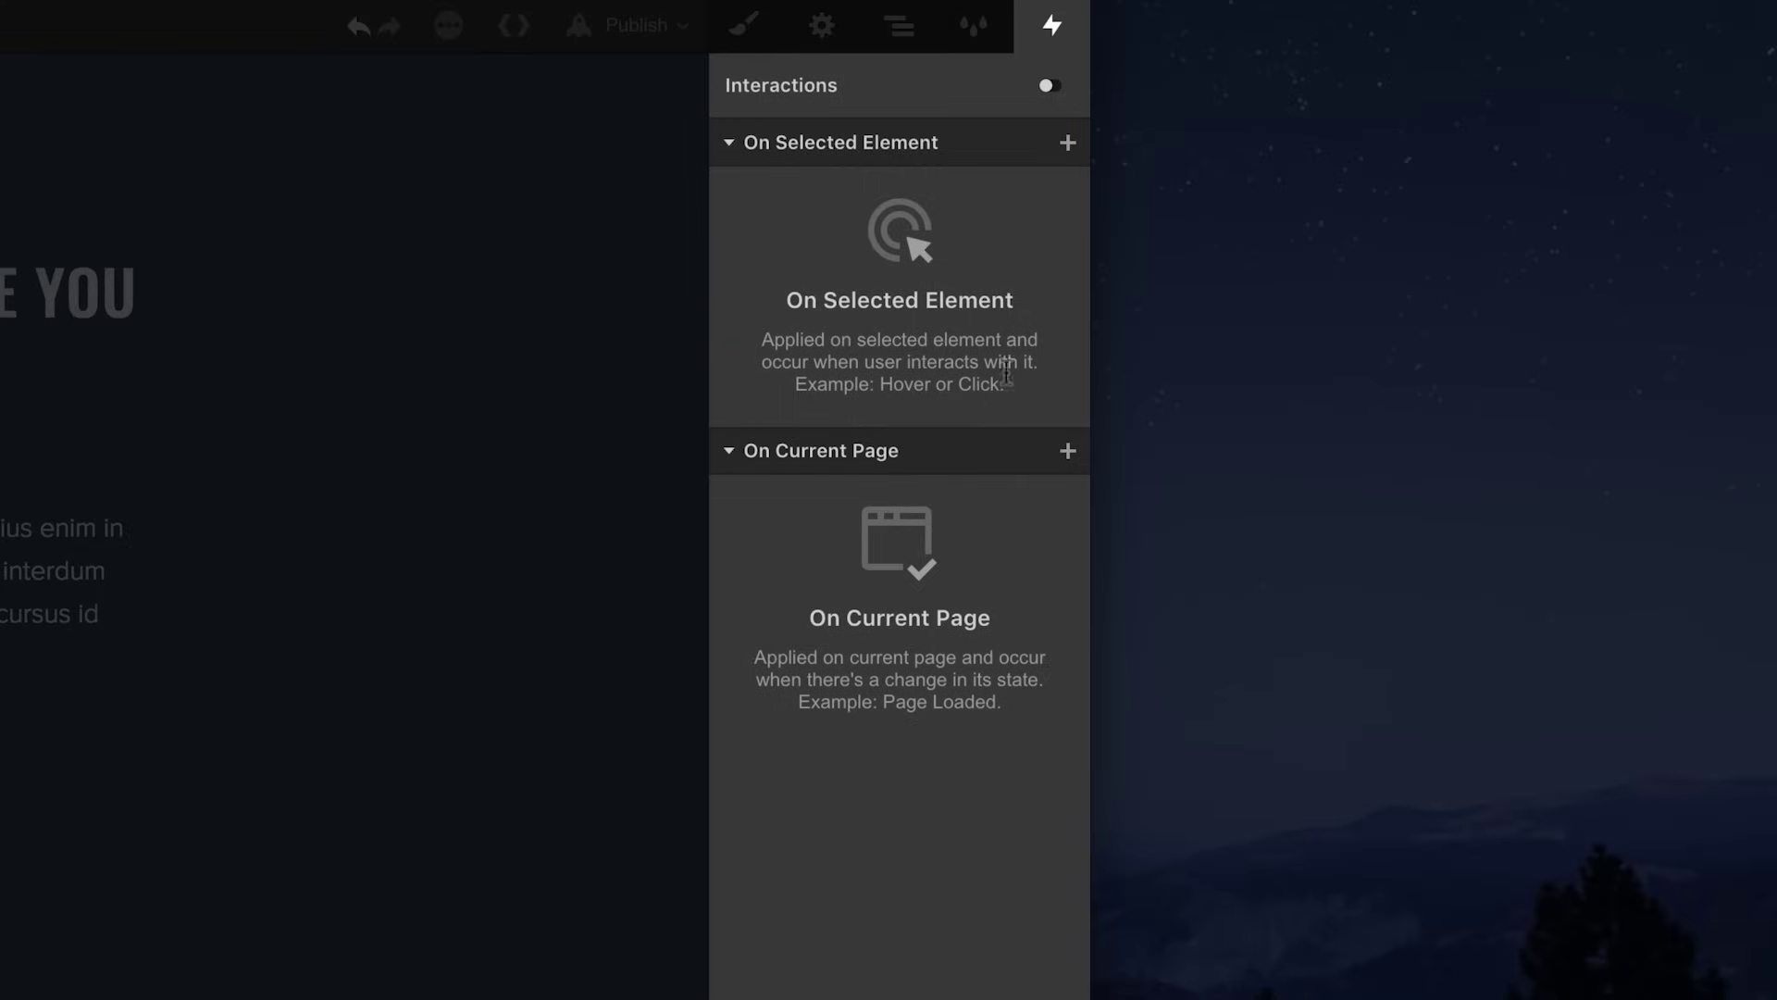
Give the selected element a Mouse Click (Tap) trigger, after briefly checking the page-level trigger list
{"action": "left_click", "coordinate": [1067, 145]}
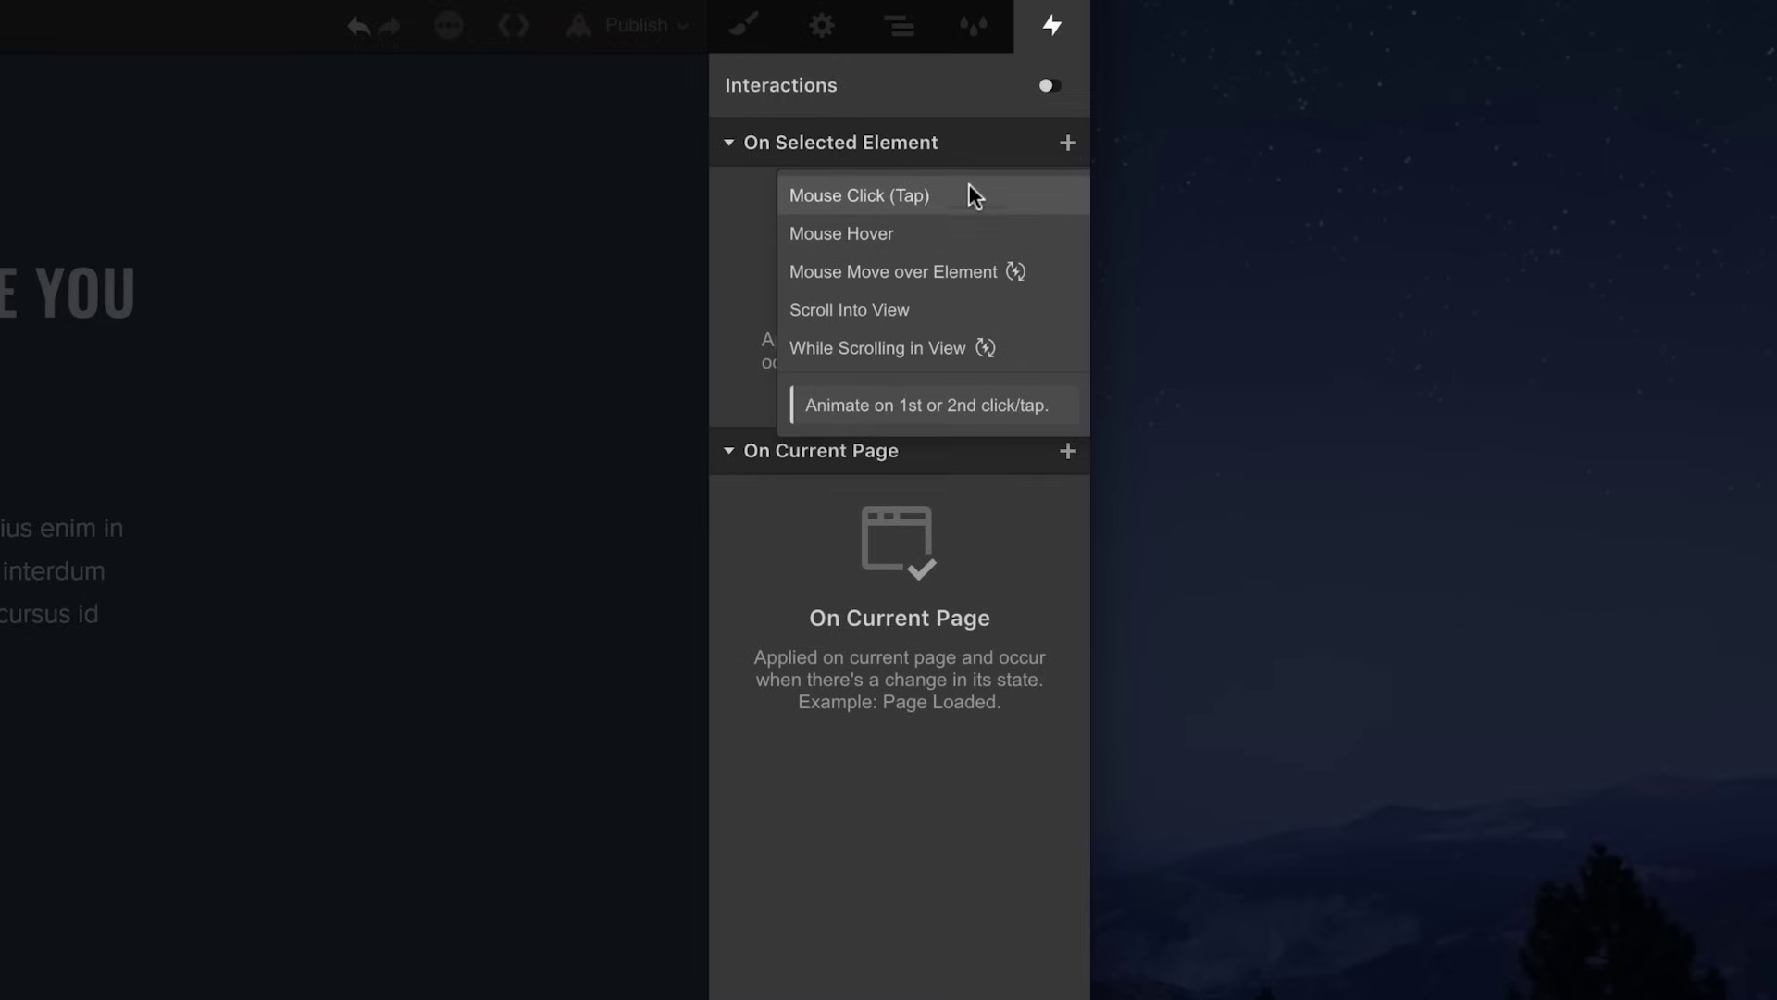
{"action": "left_click", "coordinate": [970, 155]}
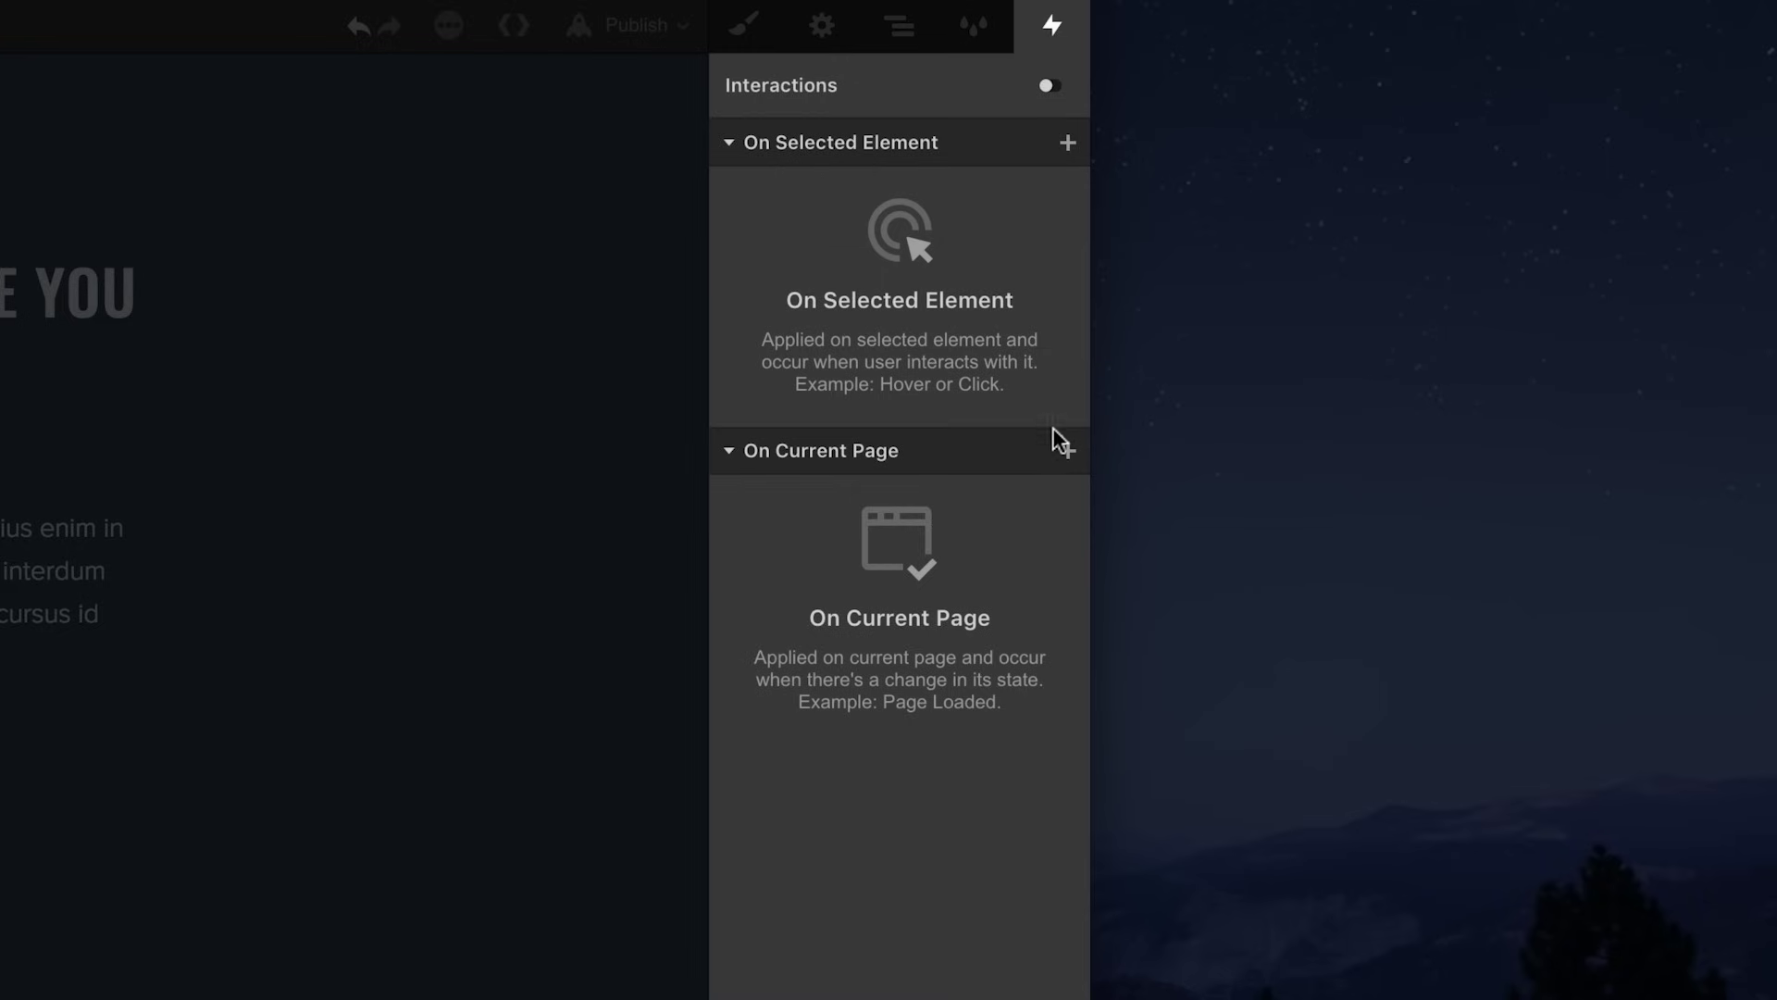
{"action": "left_click", "coordinate": [1068, 451]}
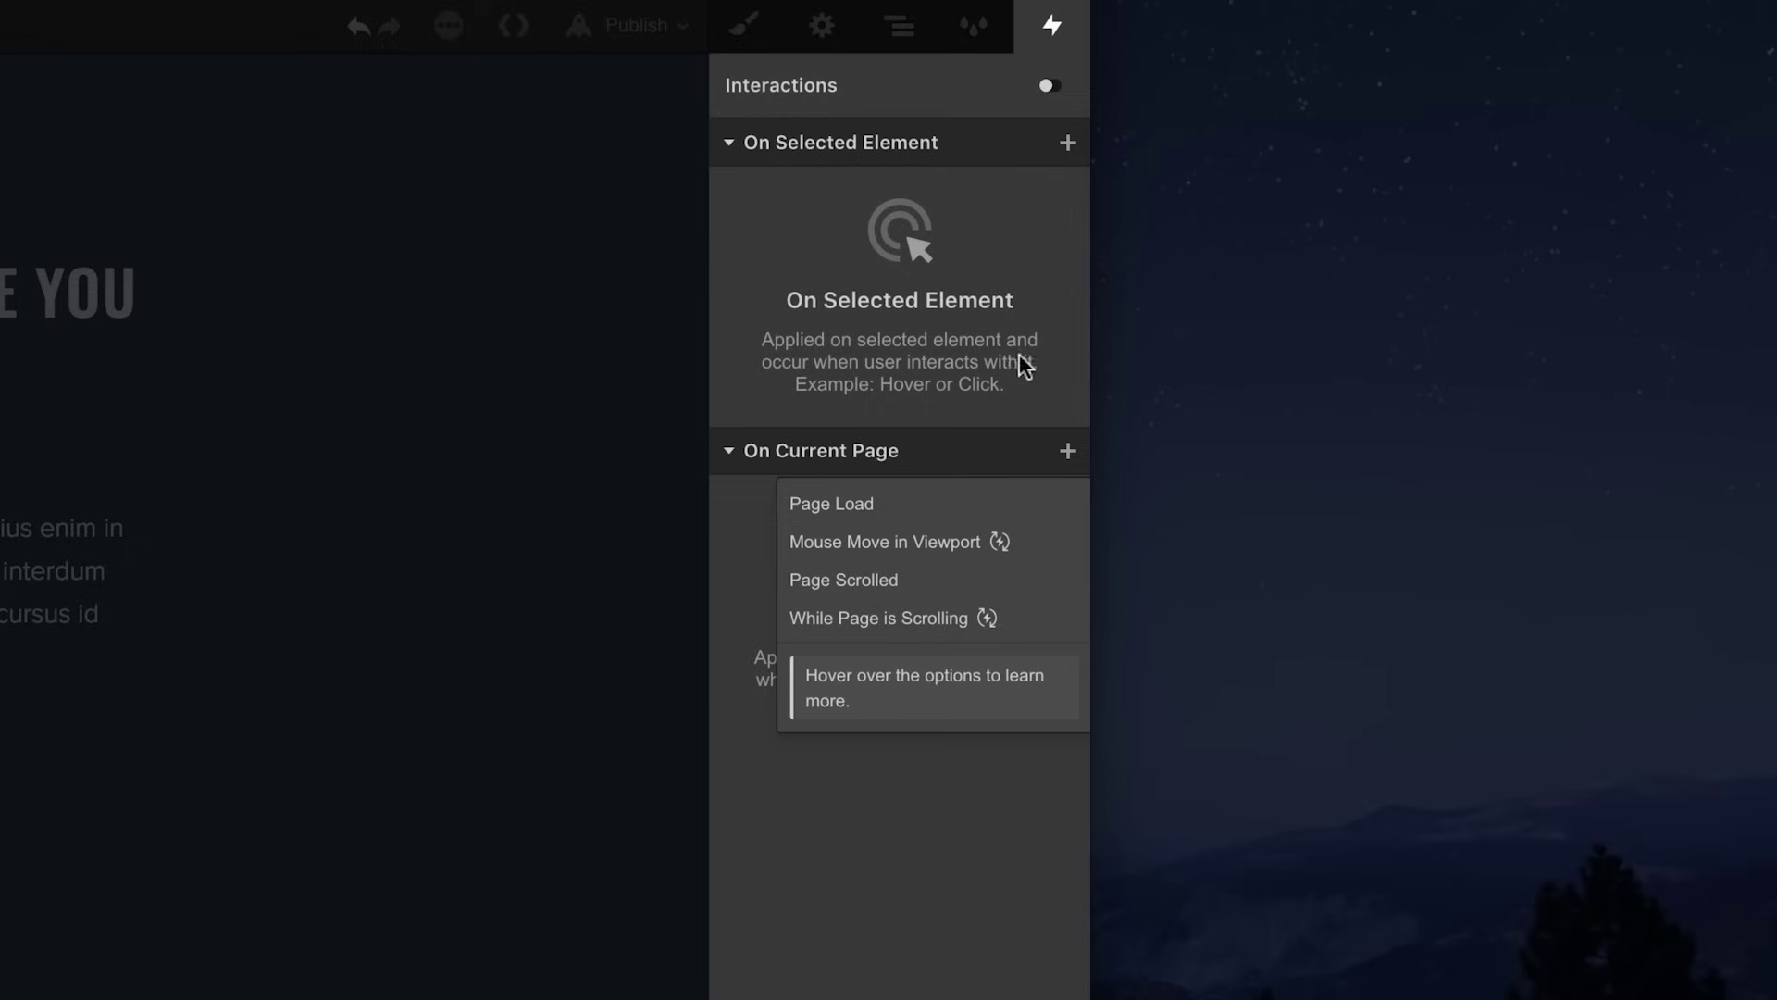
{"action": "left_click", "coordinate": [1068, 146]}
{"action": "left_click", "coordinate": [1068, 146]}
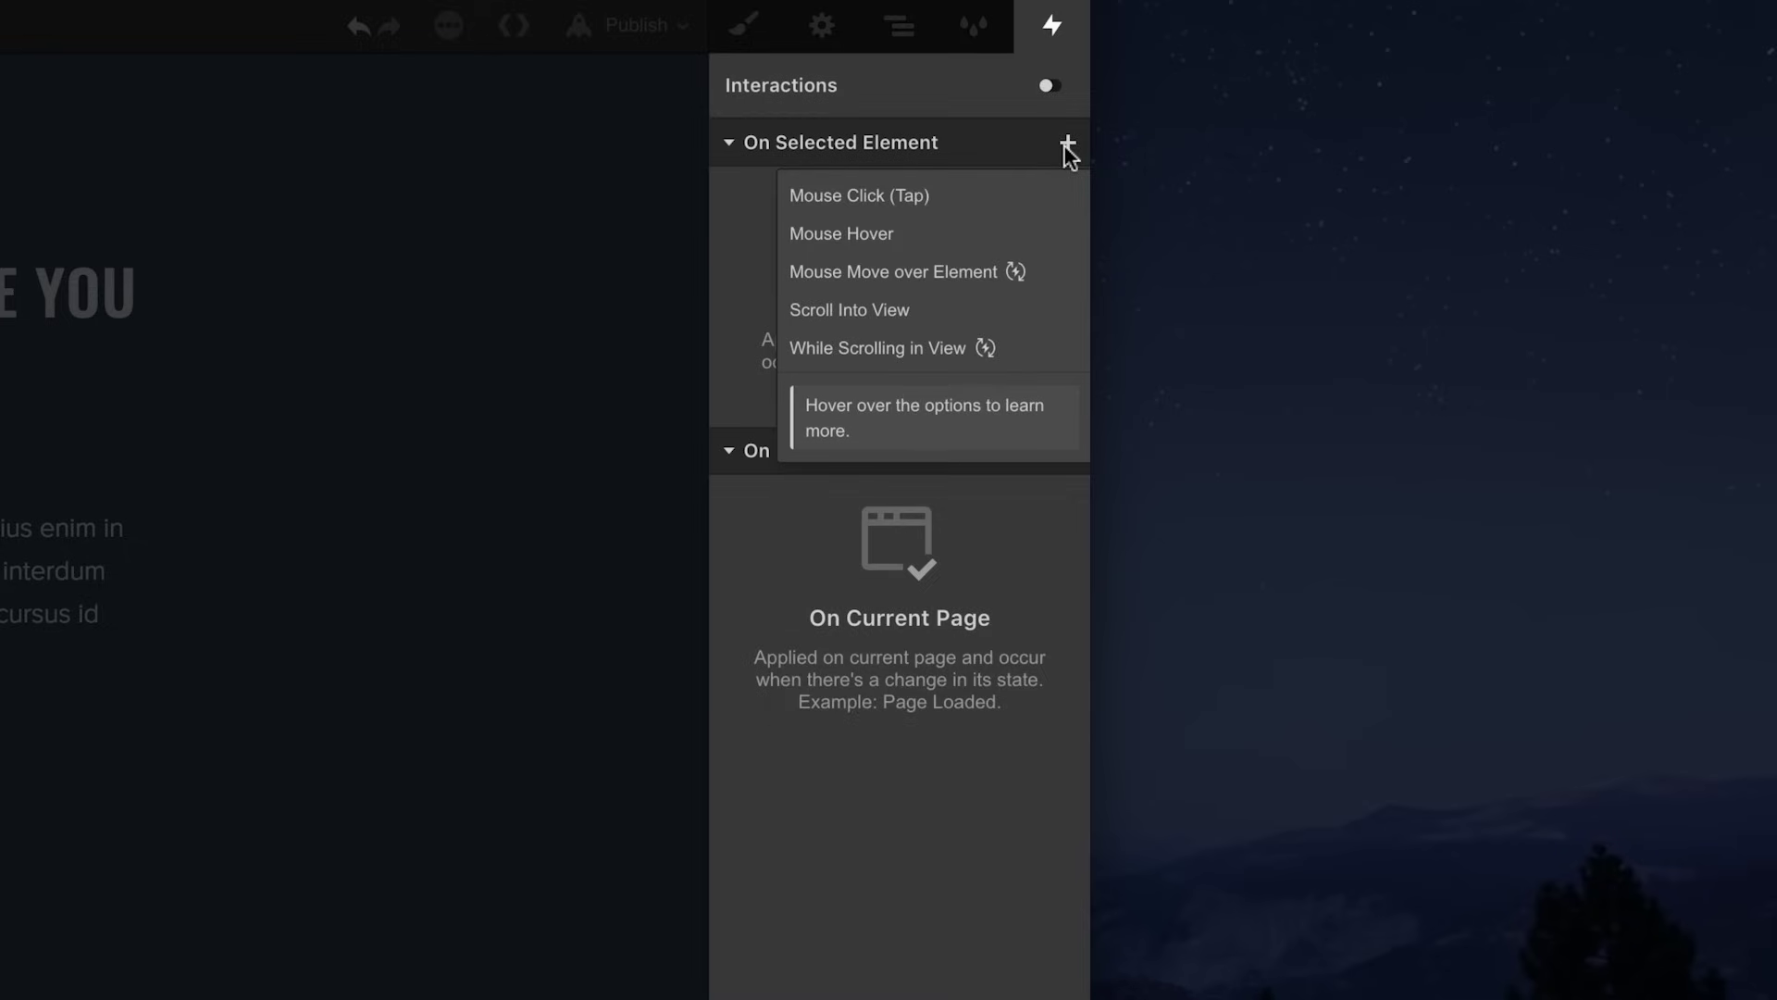
{"action": "left_click", "coordinate": [1027, 197]}
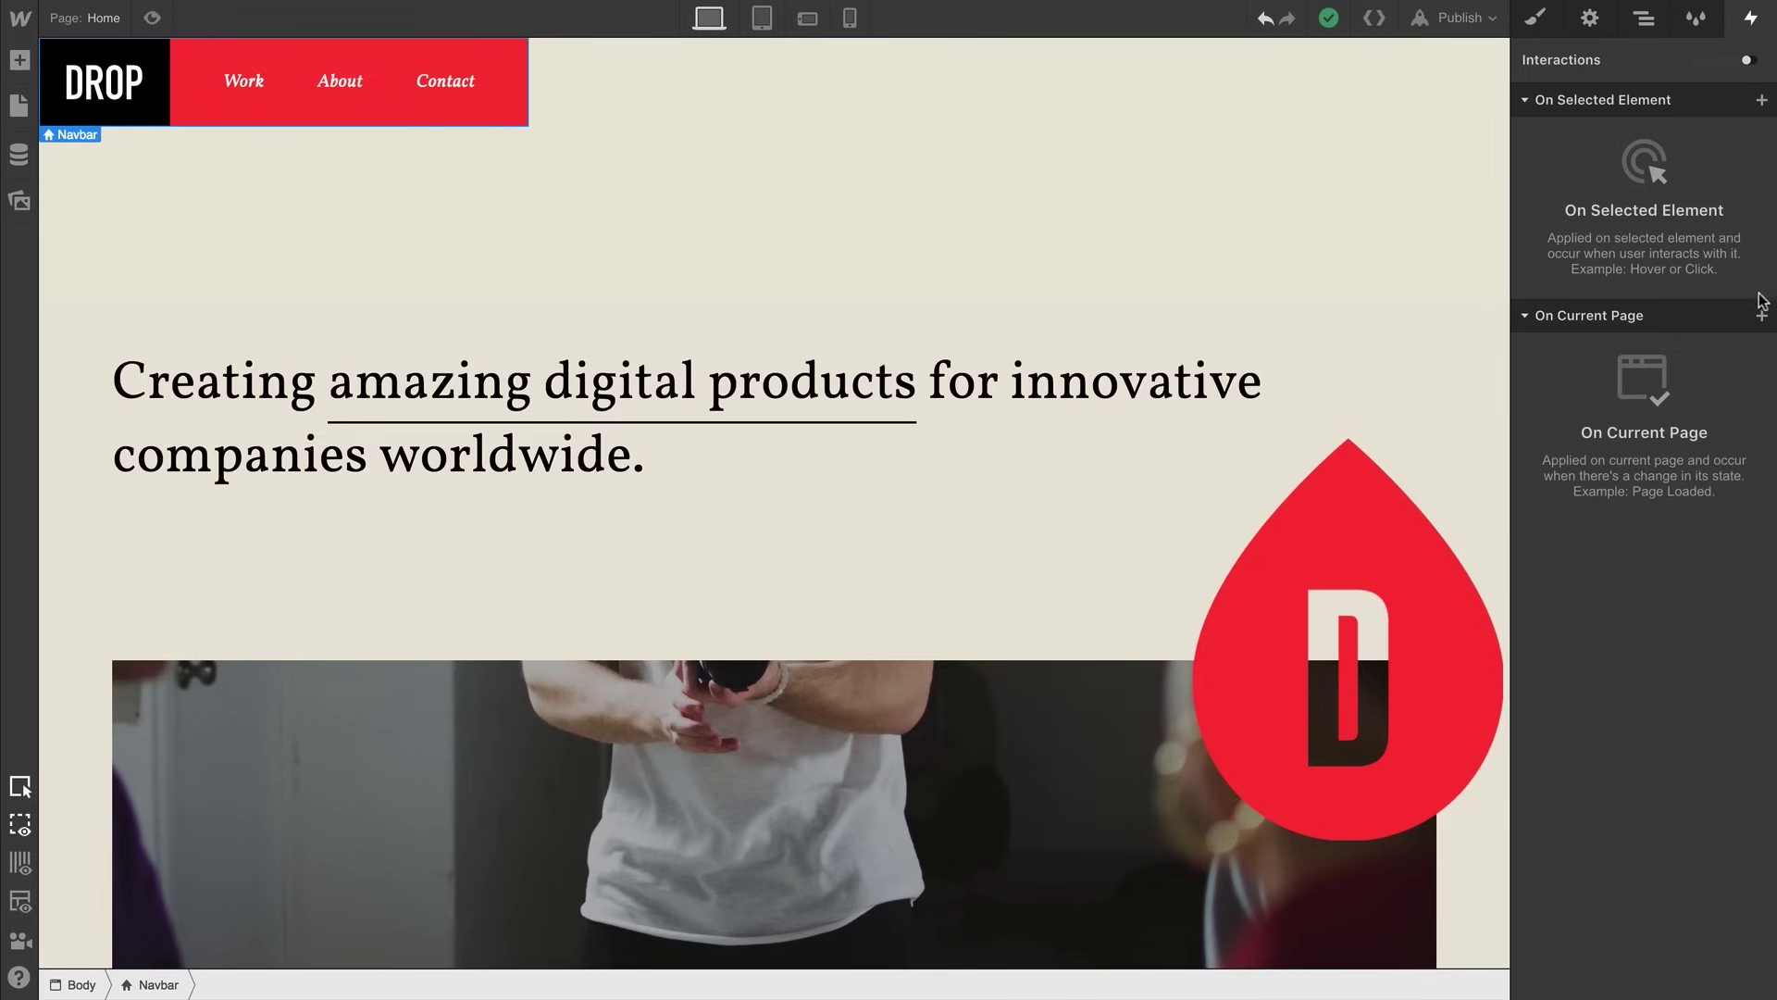
Add a Page Scrolled trigger for the current page and review its scroll boundary options
{"action": "left_click", "coordinate": [1761, 318]}
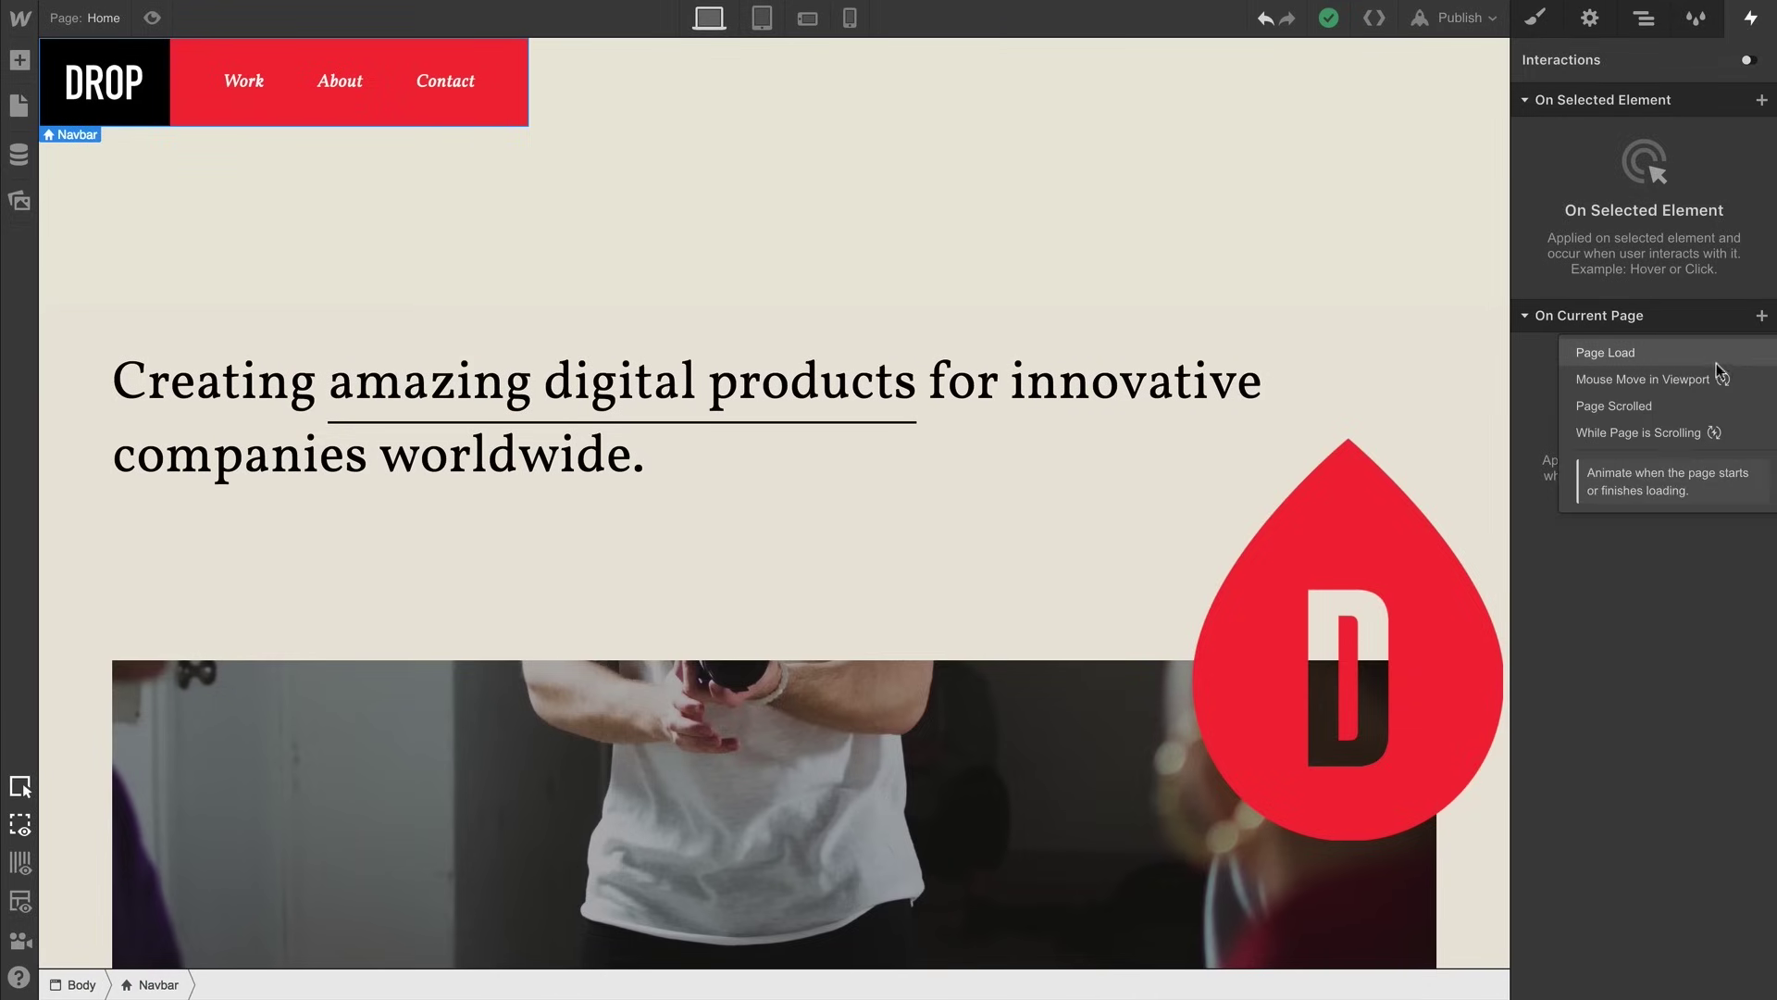
{"action": "left_click", "coordinate": [1664, 405]}
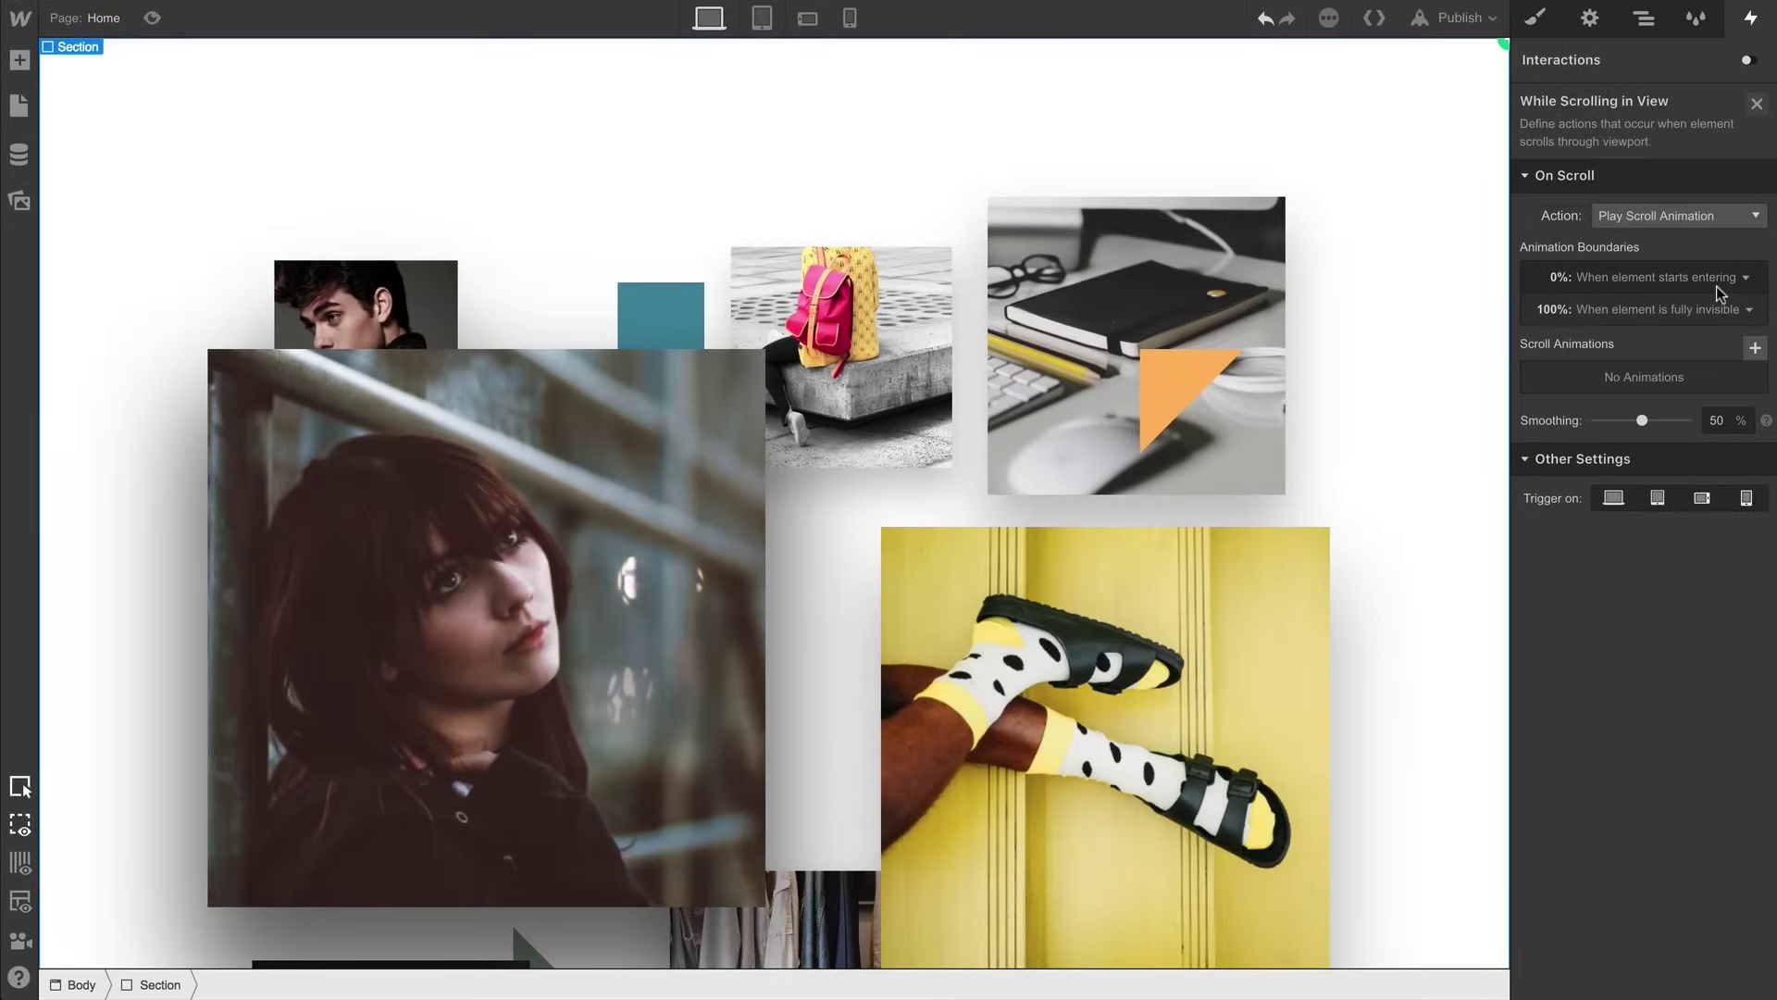
{"action": "left_click", "coordinate": [1716, 286]}
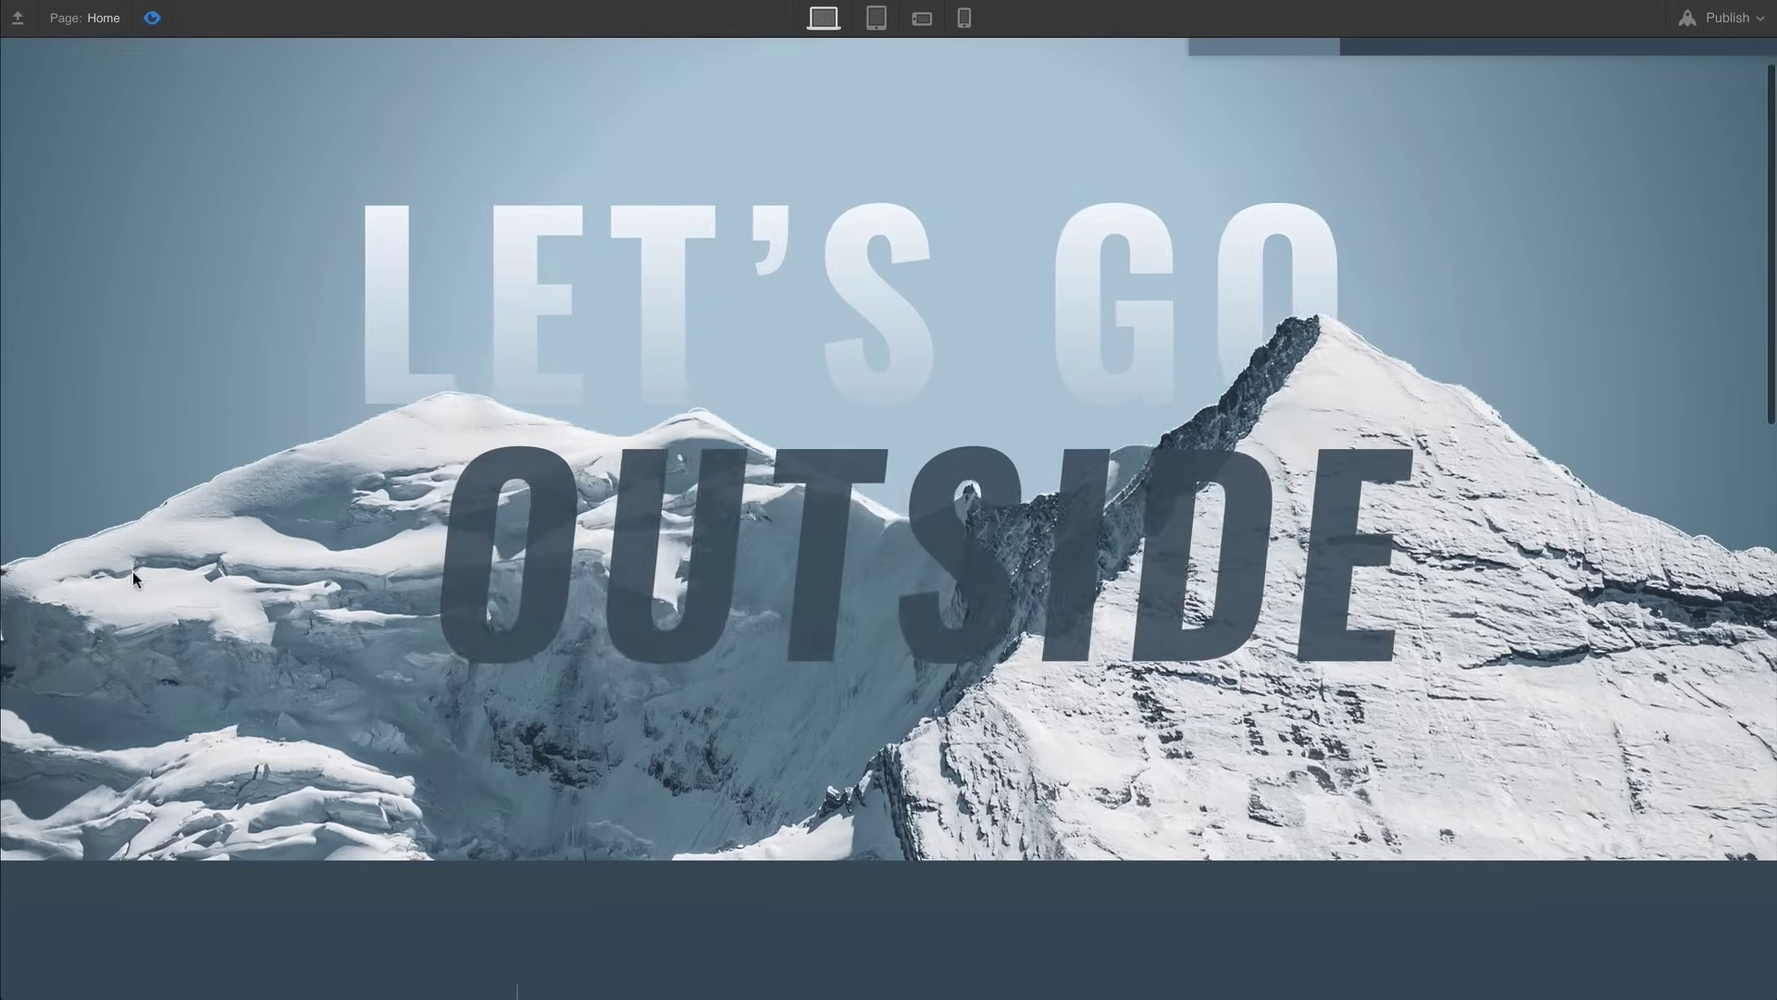
Scroll the Vertical home page down and up to watch LET'S GO / OUTSIDE slide apart
{"action": "scroll", "coordinate": [133, 579], "scroll_direction": "down", "scroll_amount": 1}
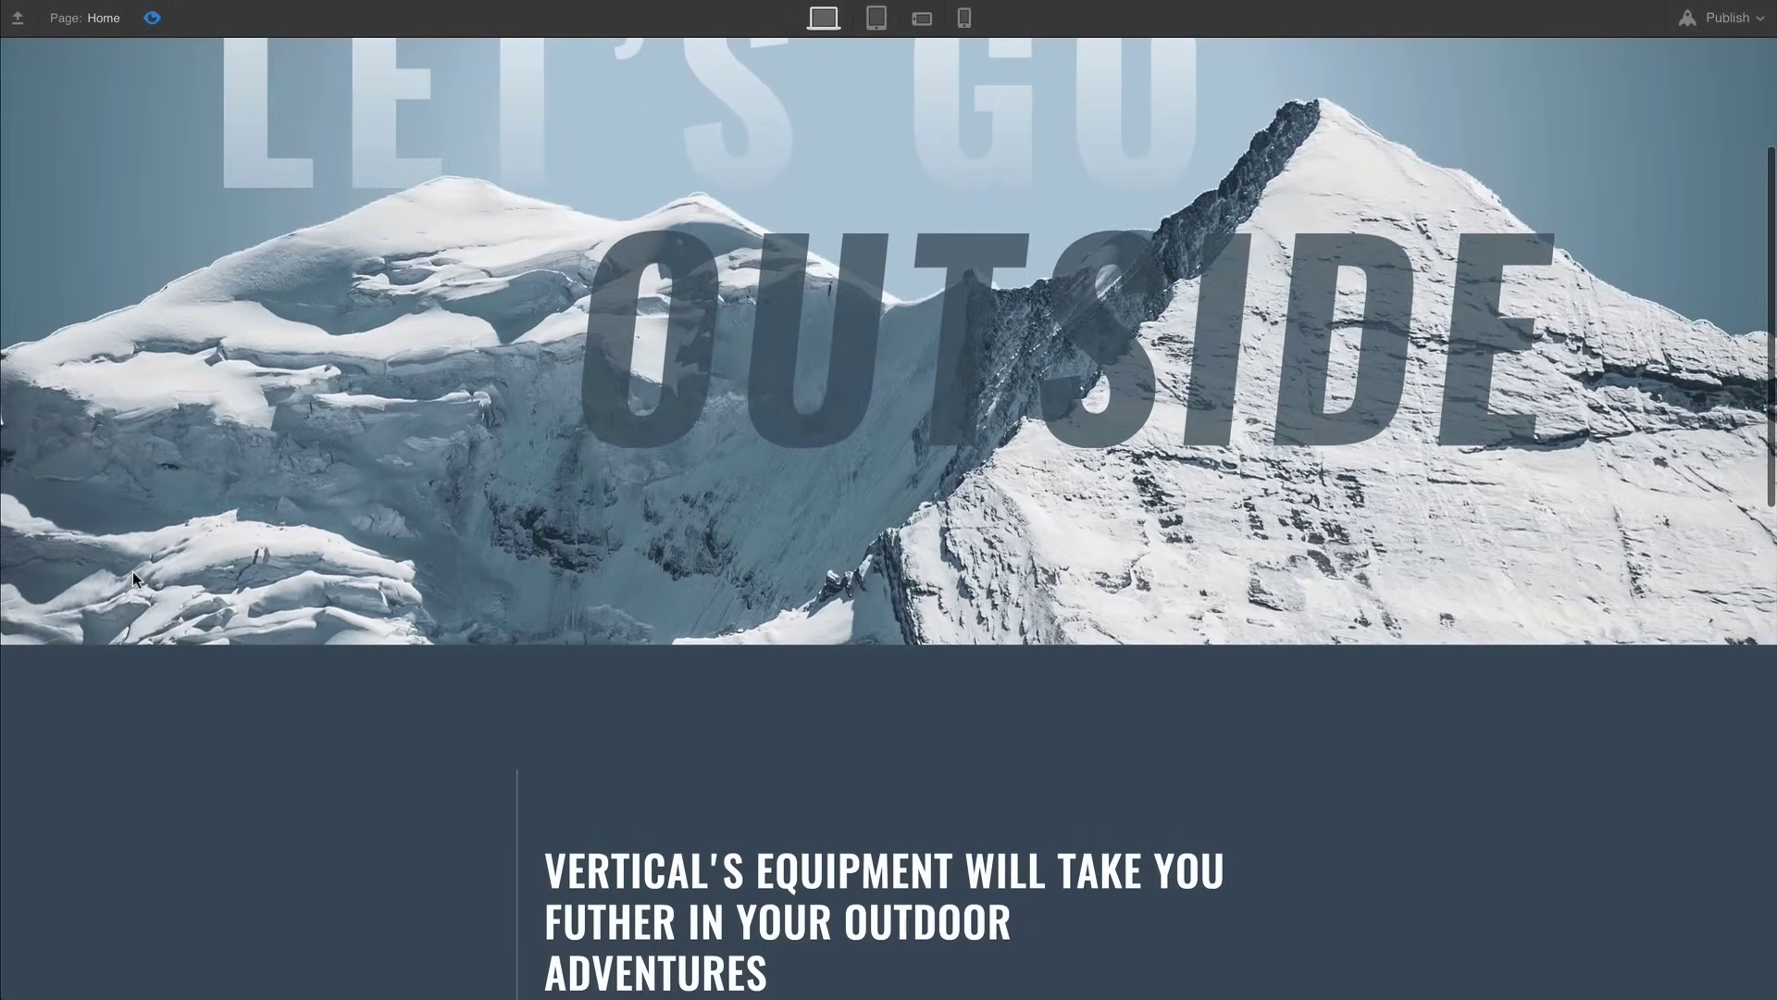
{"action": "scroll", "coordinate": [132, 578], "scroll_direction": "down", "scroll_amount": 2}
{"action": "scroll", "coordinate": [133, 579], "scroll_direction": "up", "scroll_amount": 2}
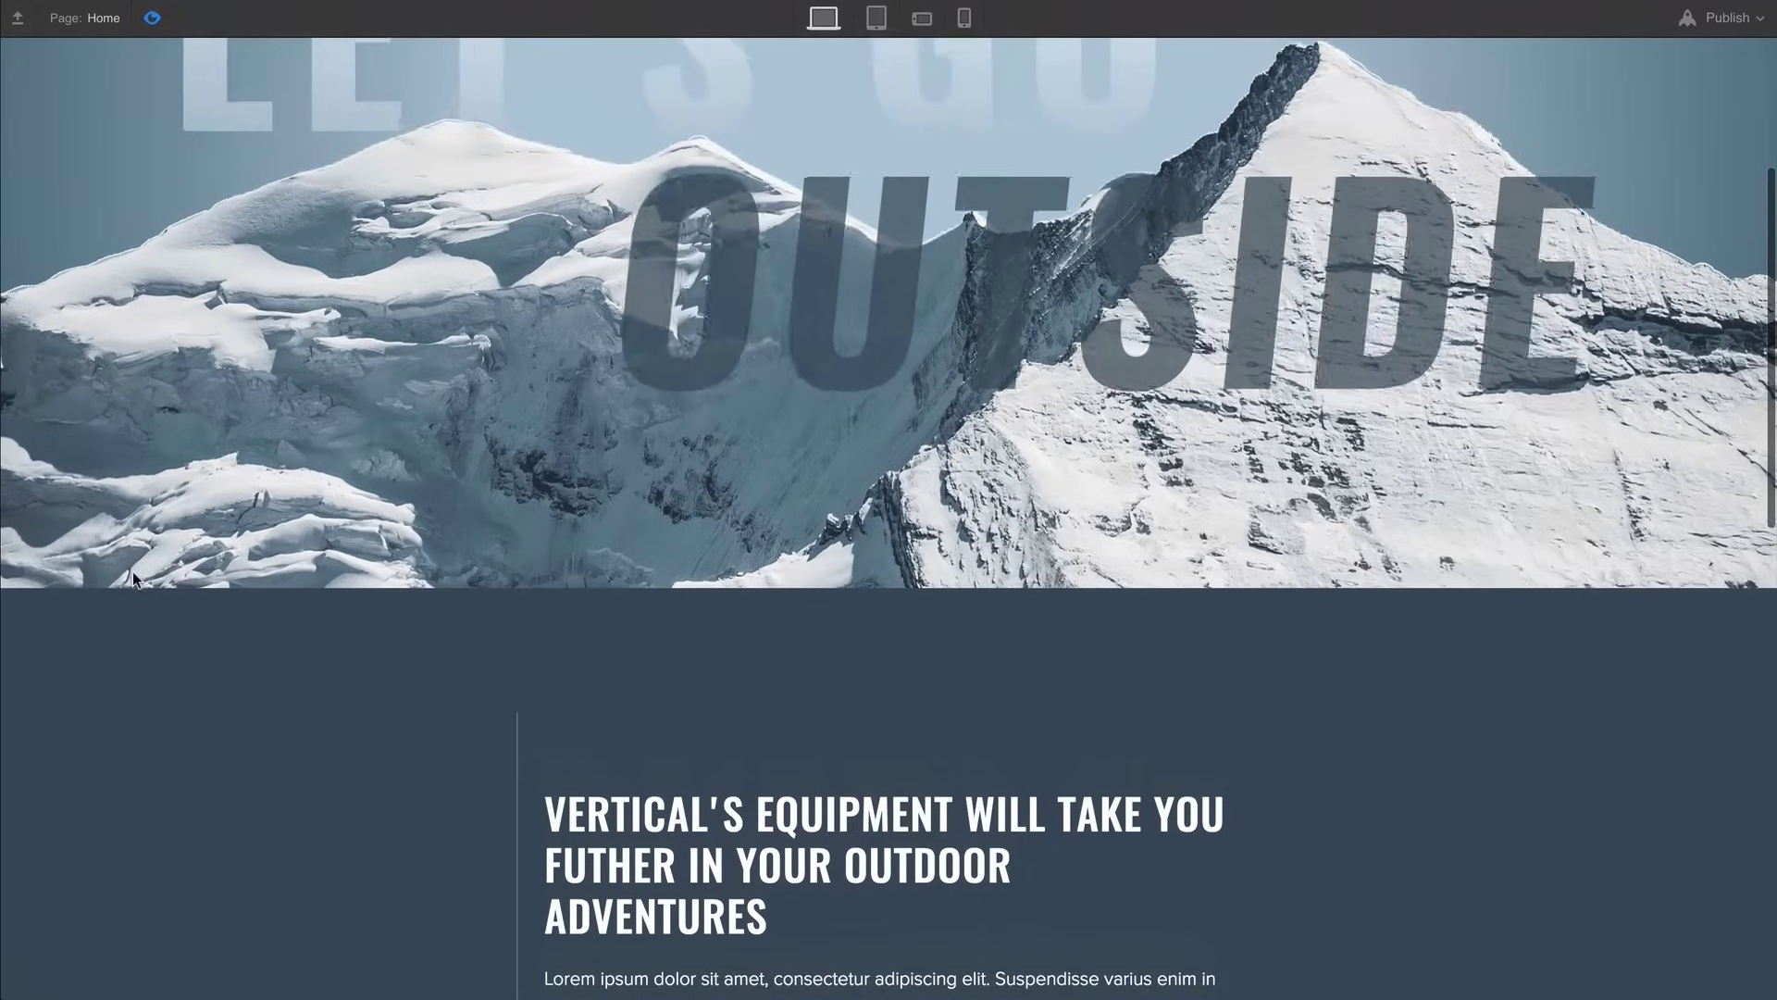
{"action": "scroll", "coordinate": [132, 579], "scroll_direction": "up", "scroll_amount": 5}
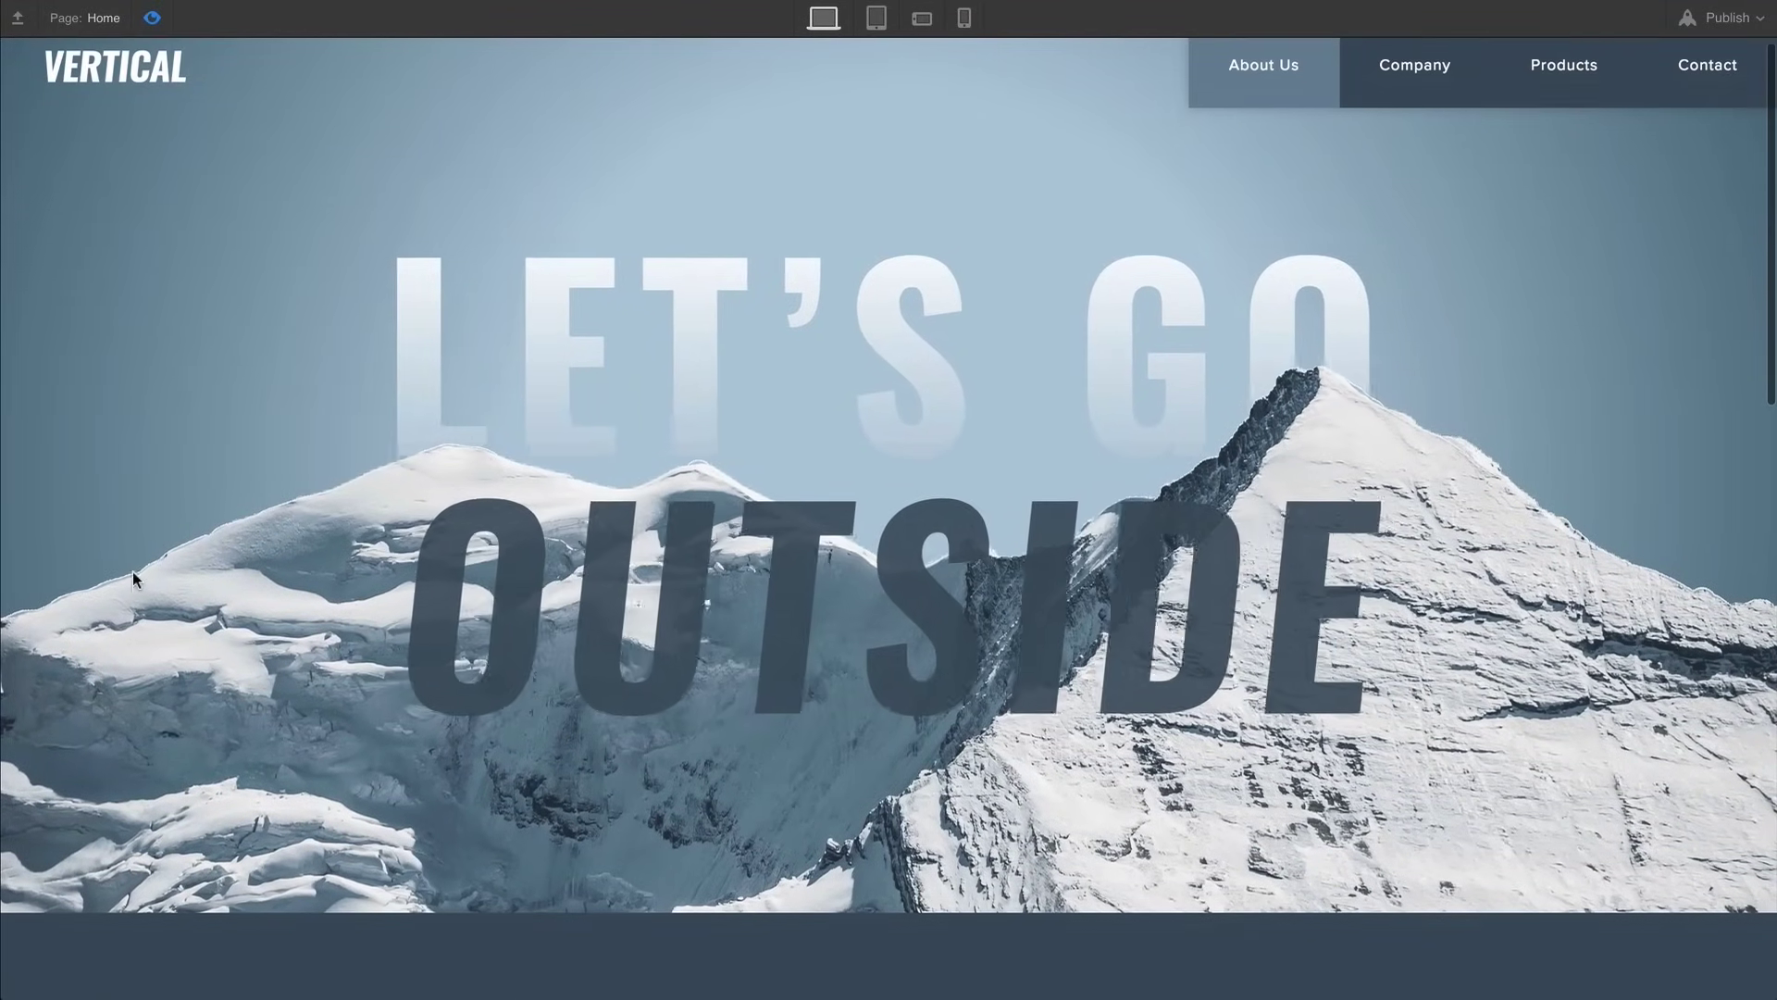
{"action": "scroll", "coordinate": [132, 579], "scroll_direction": "down", "scroll_amount": 3}
{"action": "scroll", "coordinate": [133, 580], "scroll_direction": "up", "scroll_amount": 4}
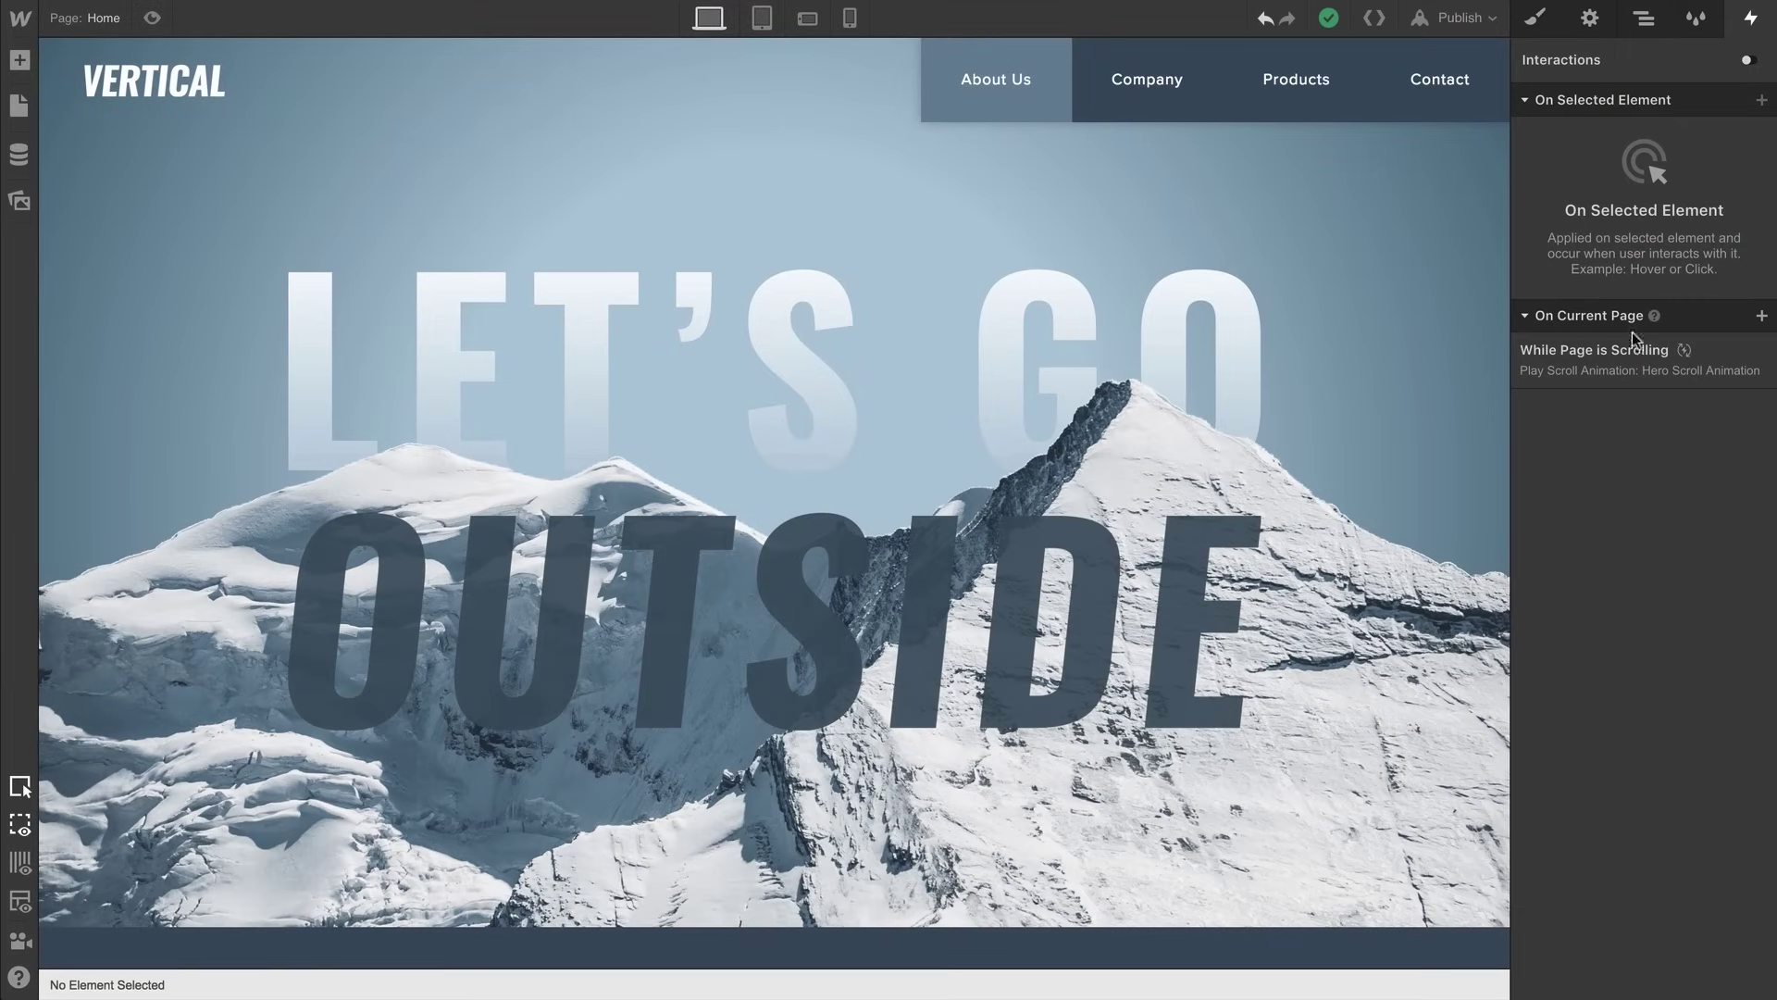
Open the While Page is Scrolling trigger's Hero Scroll Animation to edit its Move and Opacity actions
{"action": "left_click", "coordinate": [1629, 355]}
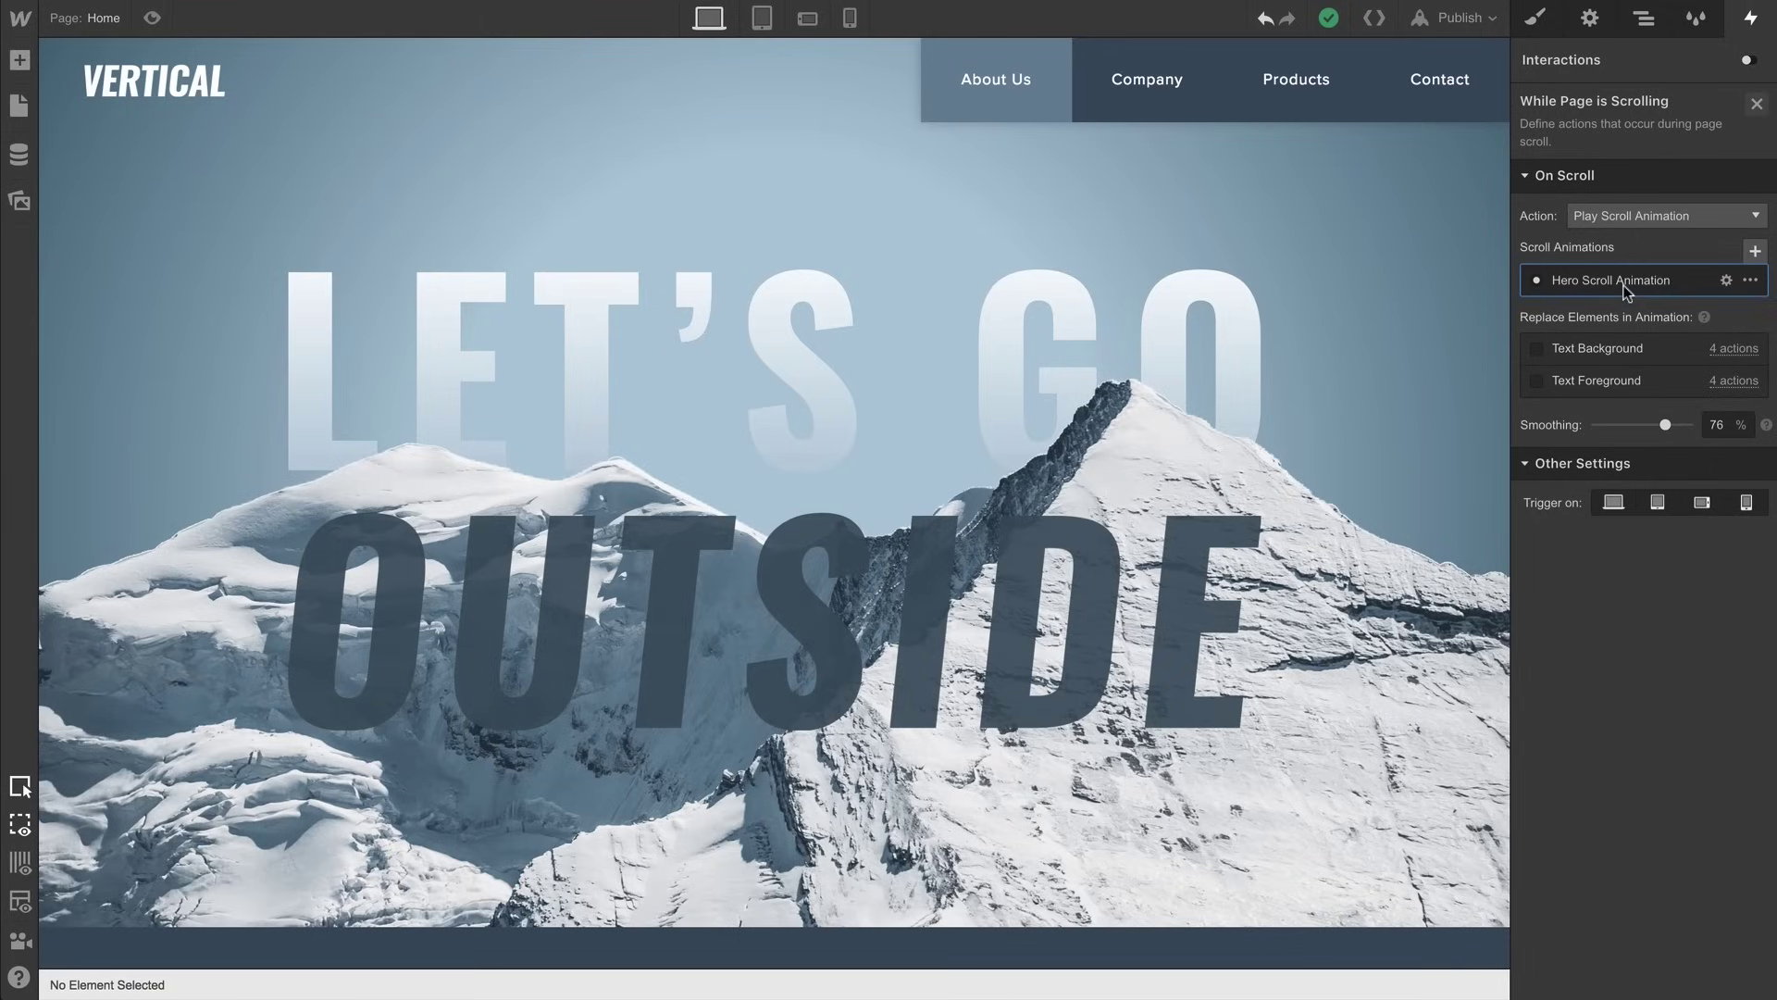
{"action": "left_click", "coordinate": [1627, 291]}
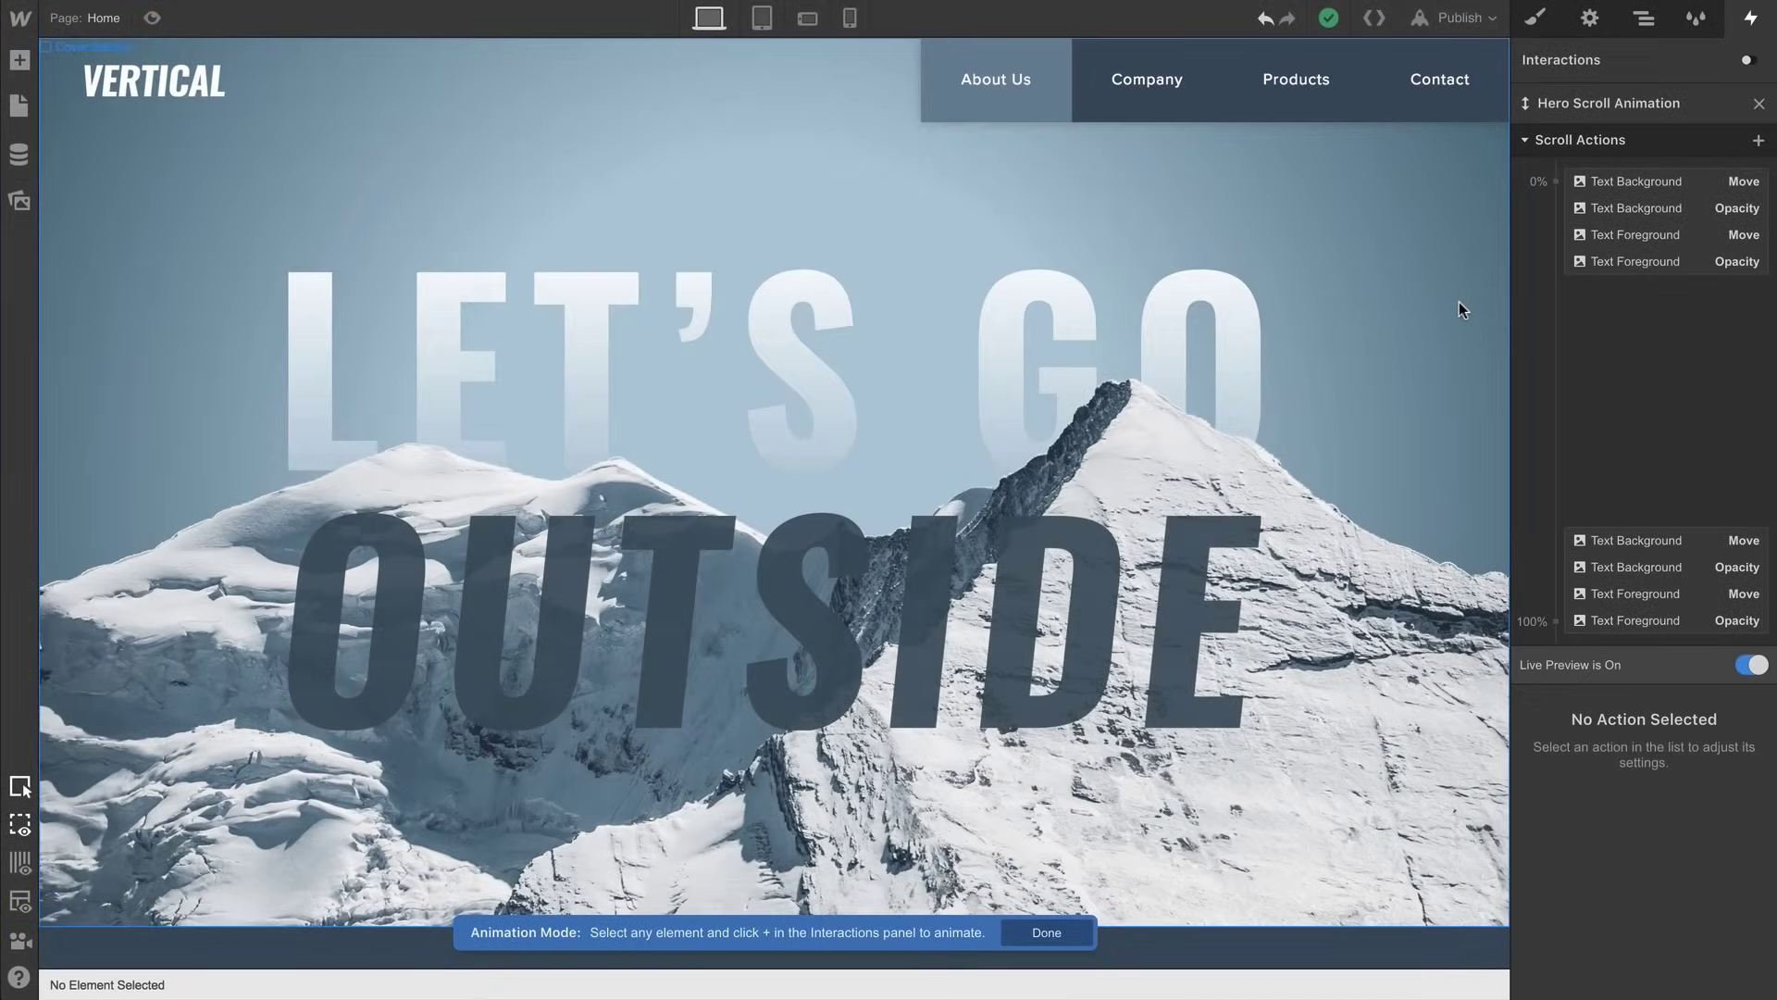
Scroll the canvas down and back to preview the Hero Scroll Animation, then turn Live Preview off
{"action": "scroll", "coordinate": [1458, 308], "scroll_direction": "down", "scroll_amount": 3}
{"action": "scroll", "coordinate": [1458, 303], "scroll_direction": "down", "scroll_amount": 15}
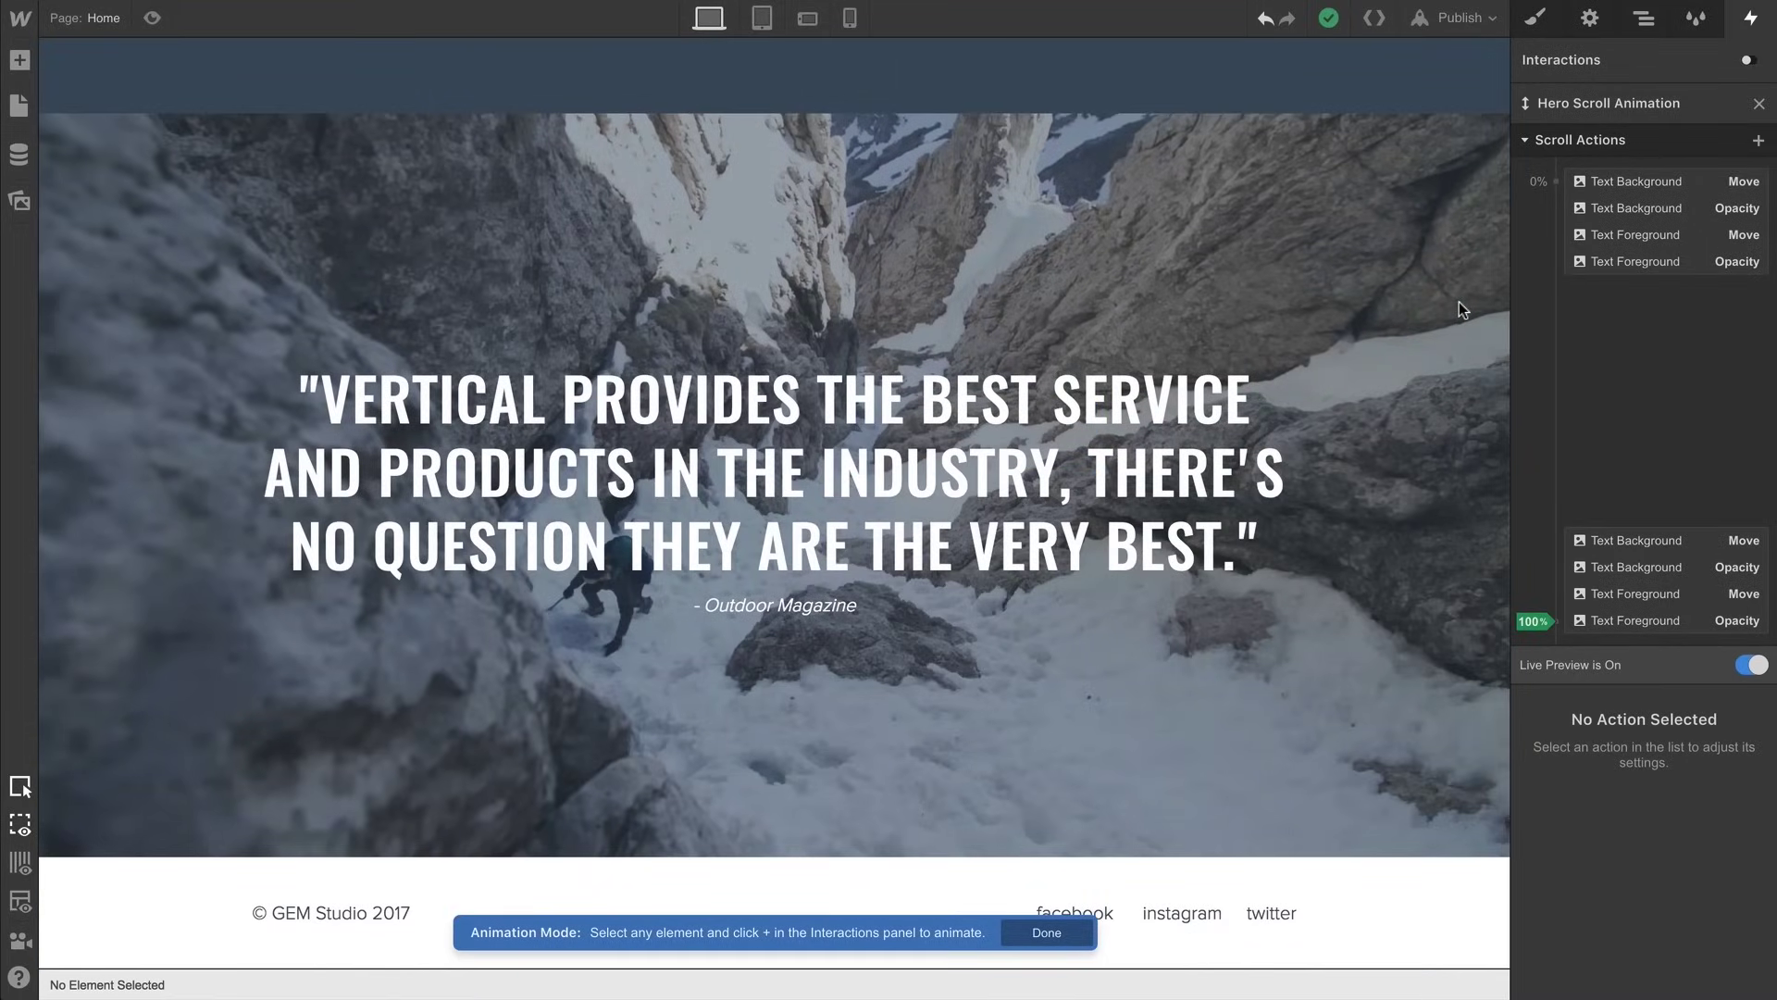
{"action": "scroll", "coordinate": [1458, 301], "scroll_direction": "up", "scroll_amount": 18}
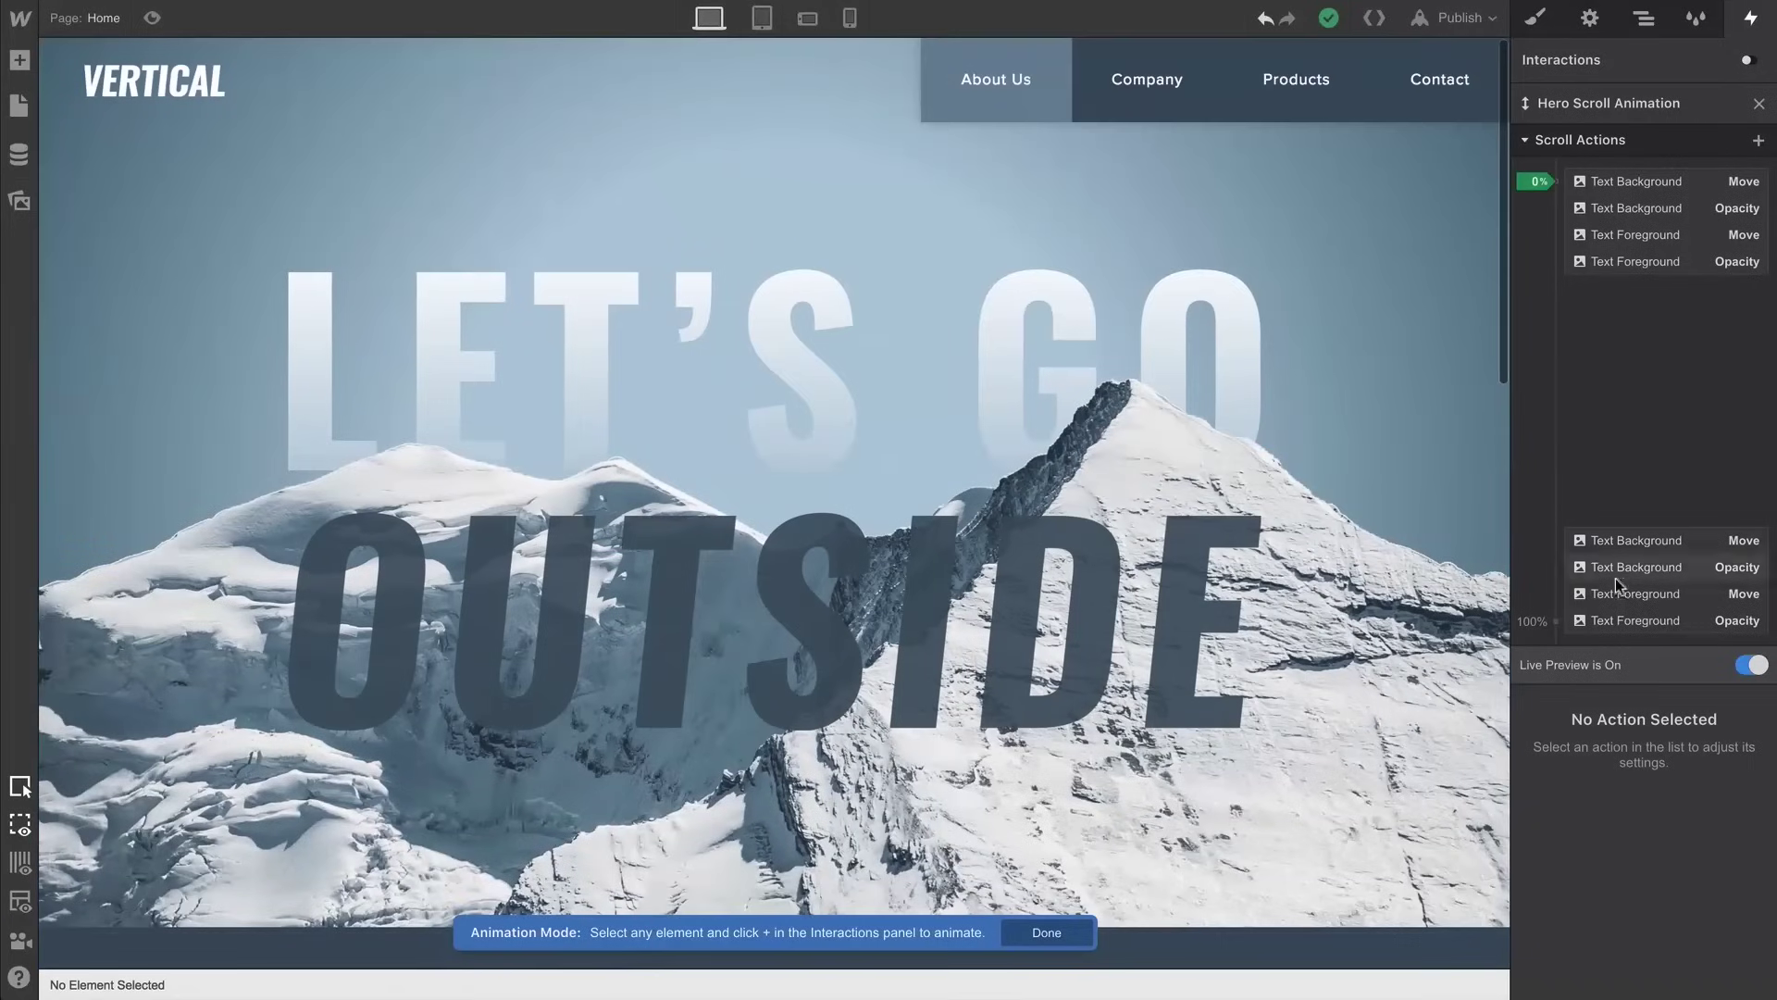
{"action": "left_click", "coordinate": [1749, 664]}
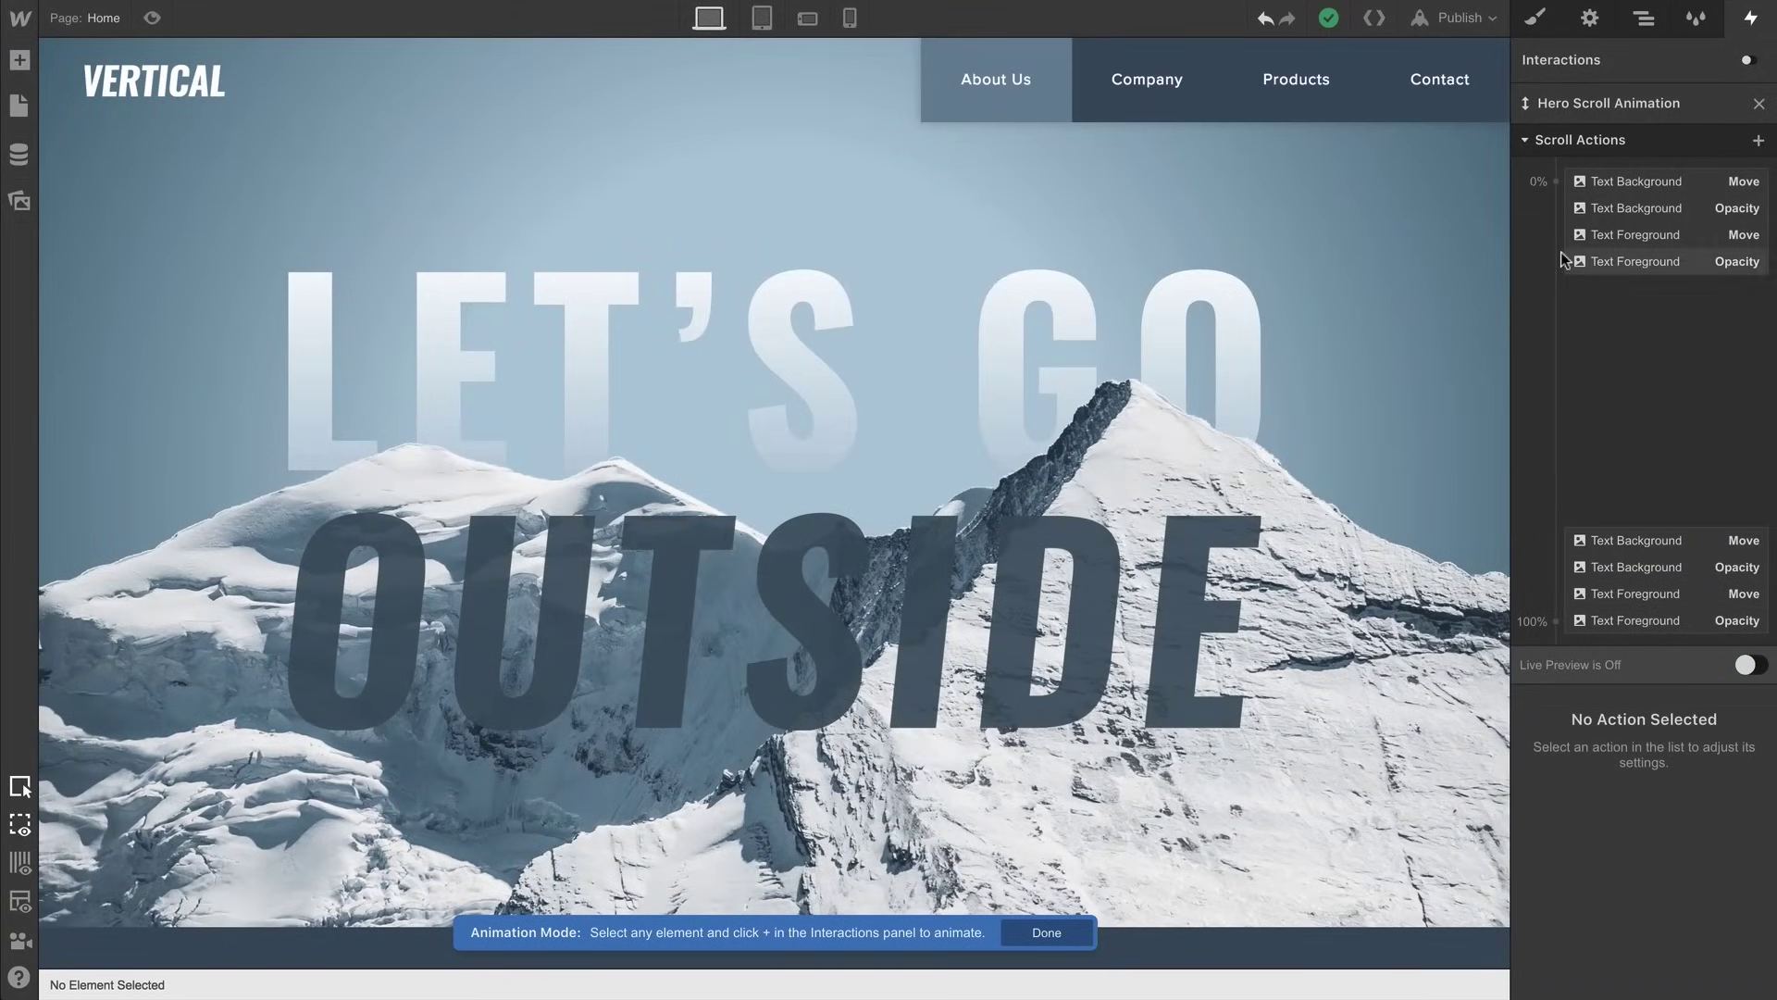
{"action": "mouse_move", "coordinate": [1537, 185]}
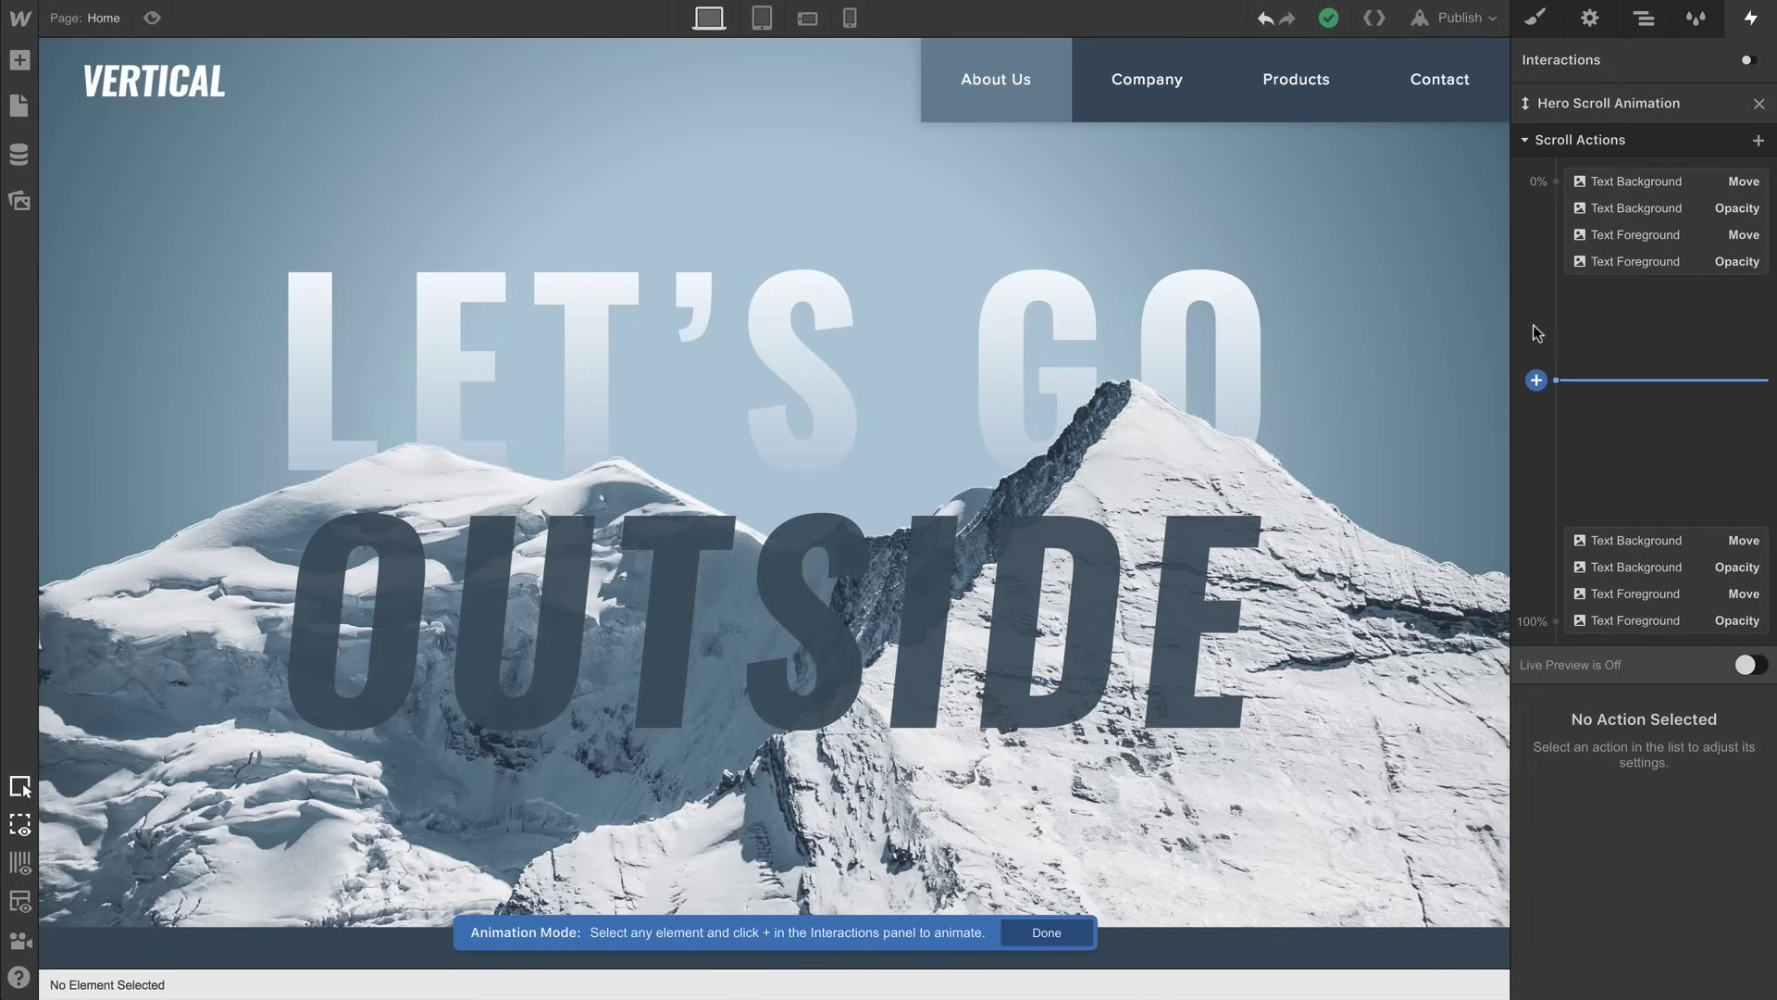
{"action": "left_click", "coordinate": [1621, 183]}
{"action": "left_click", "coordinate": [1624, 209]}
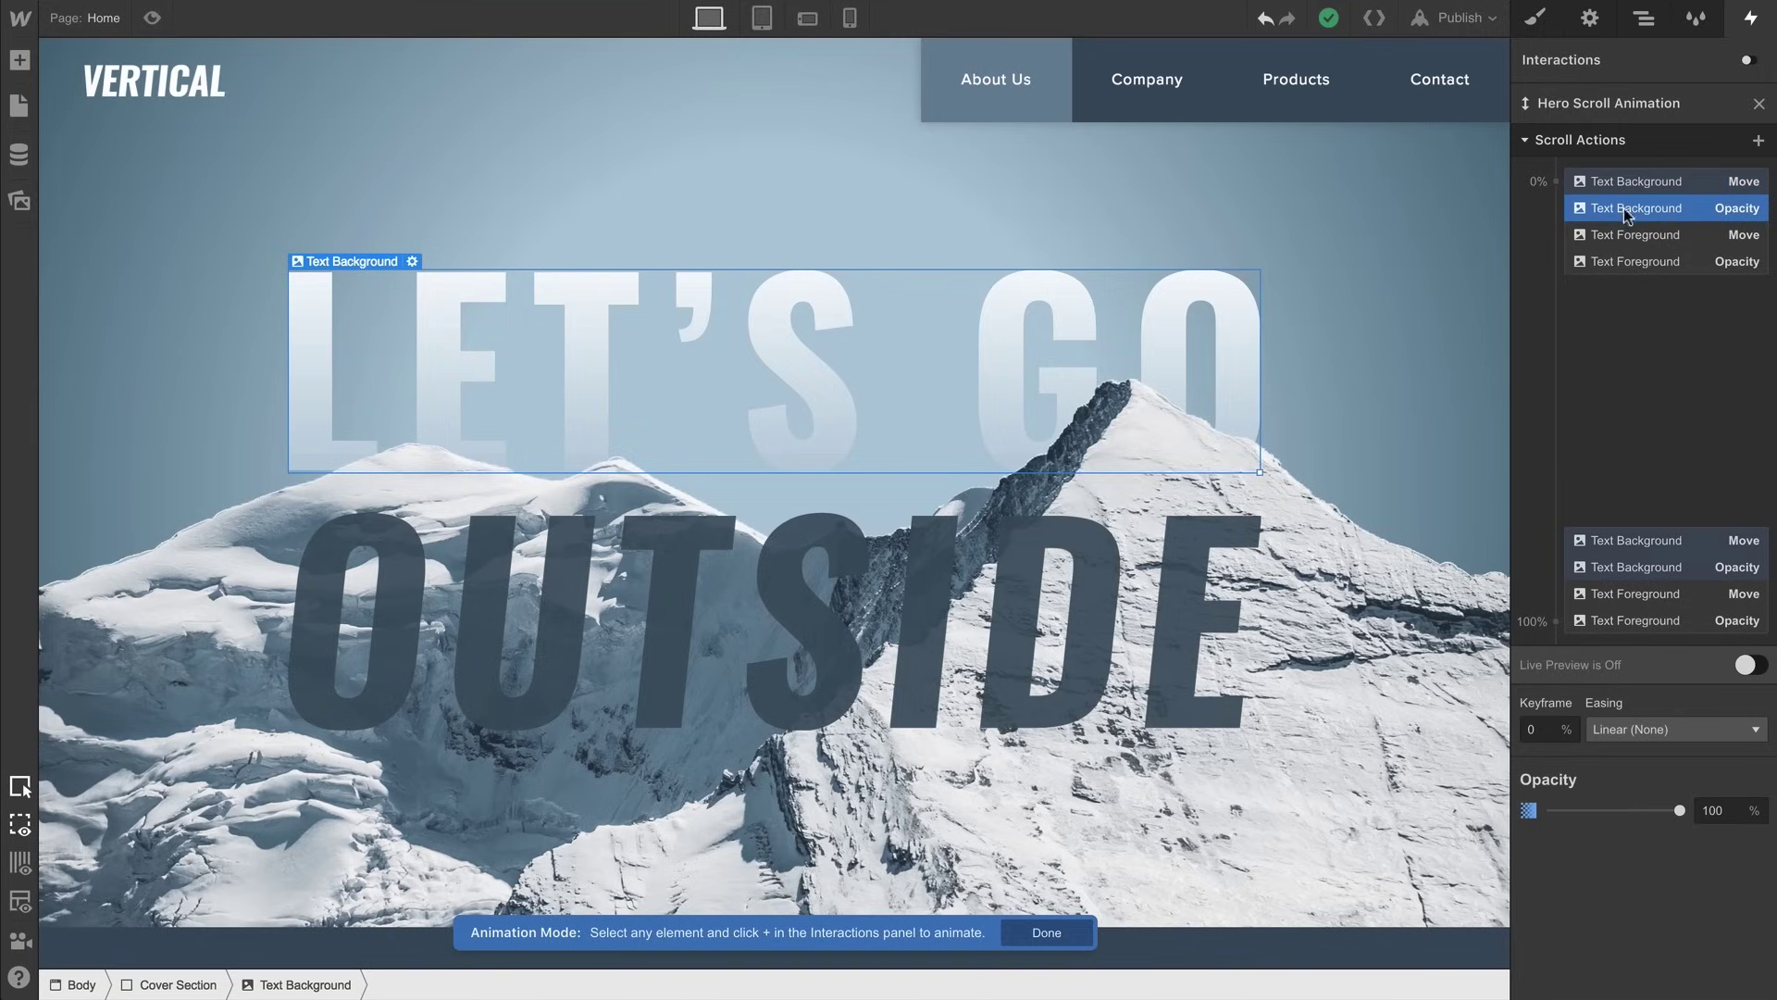
{"action": "left_click", "coordinate": [1630, 236]}
{"action": "left_click", "coordinate": [1635, 264]}
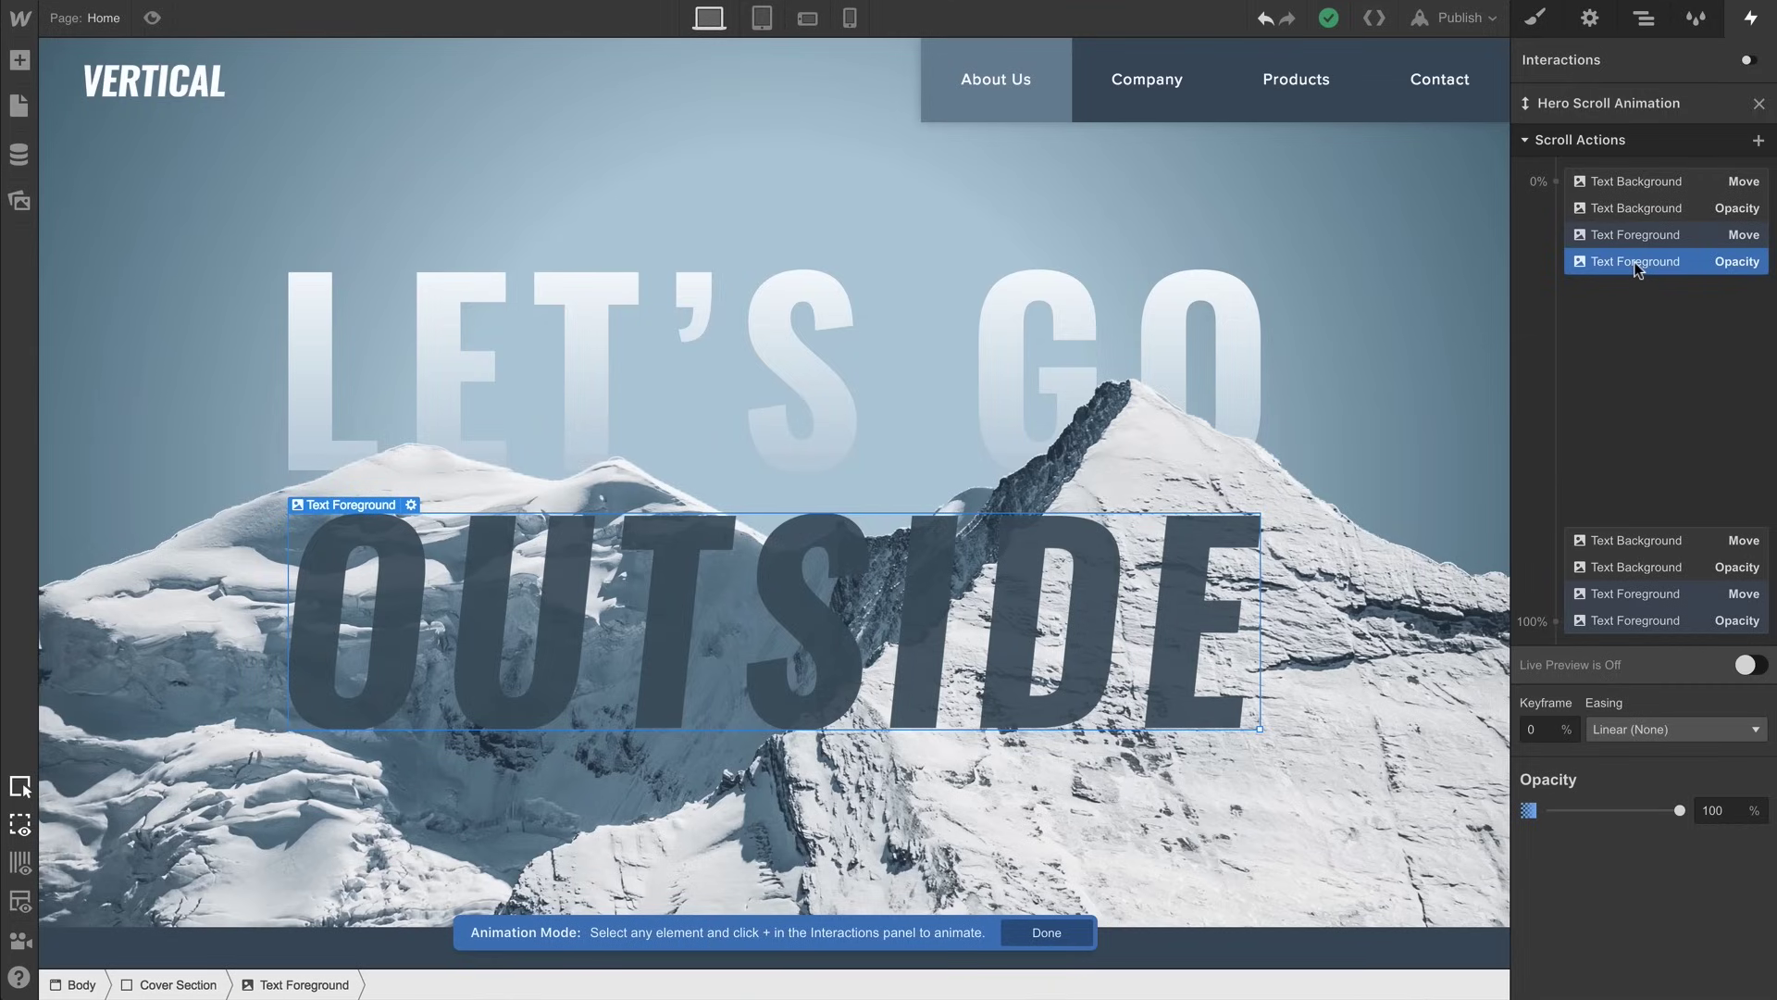
{"action": "left_click", "coordinate": [1640, 183]}
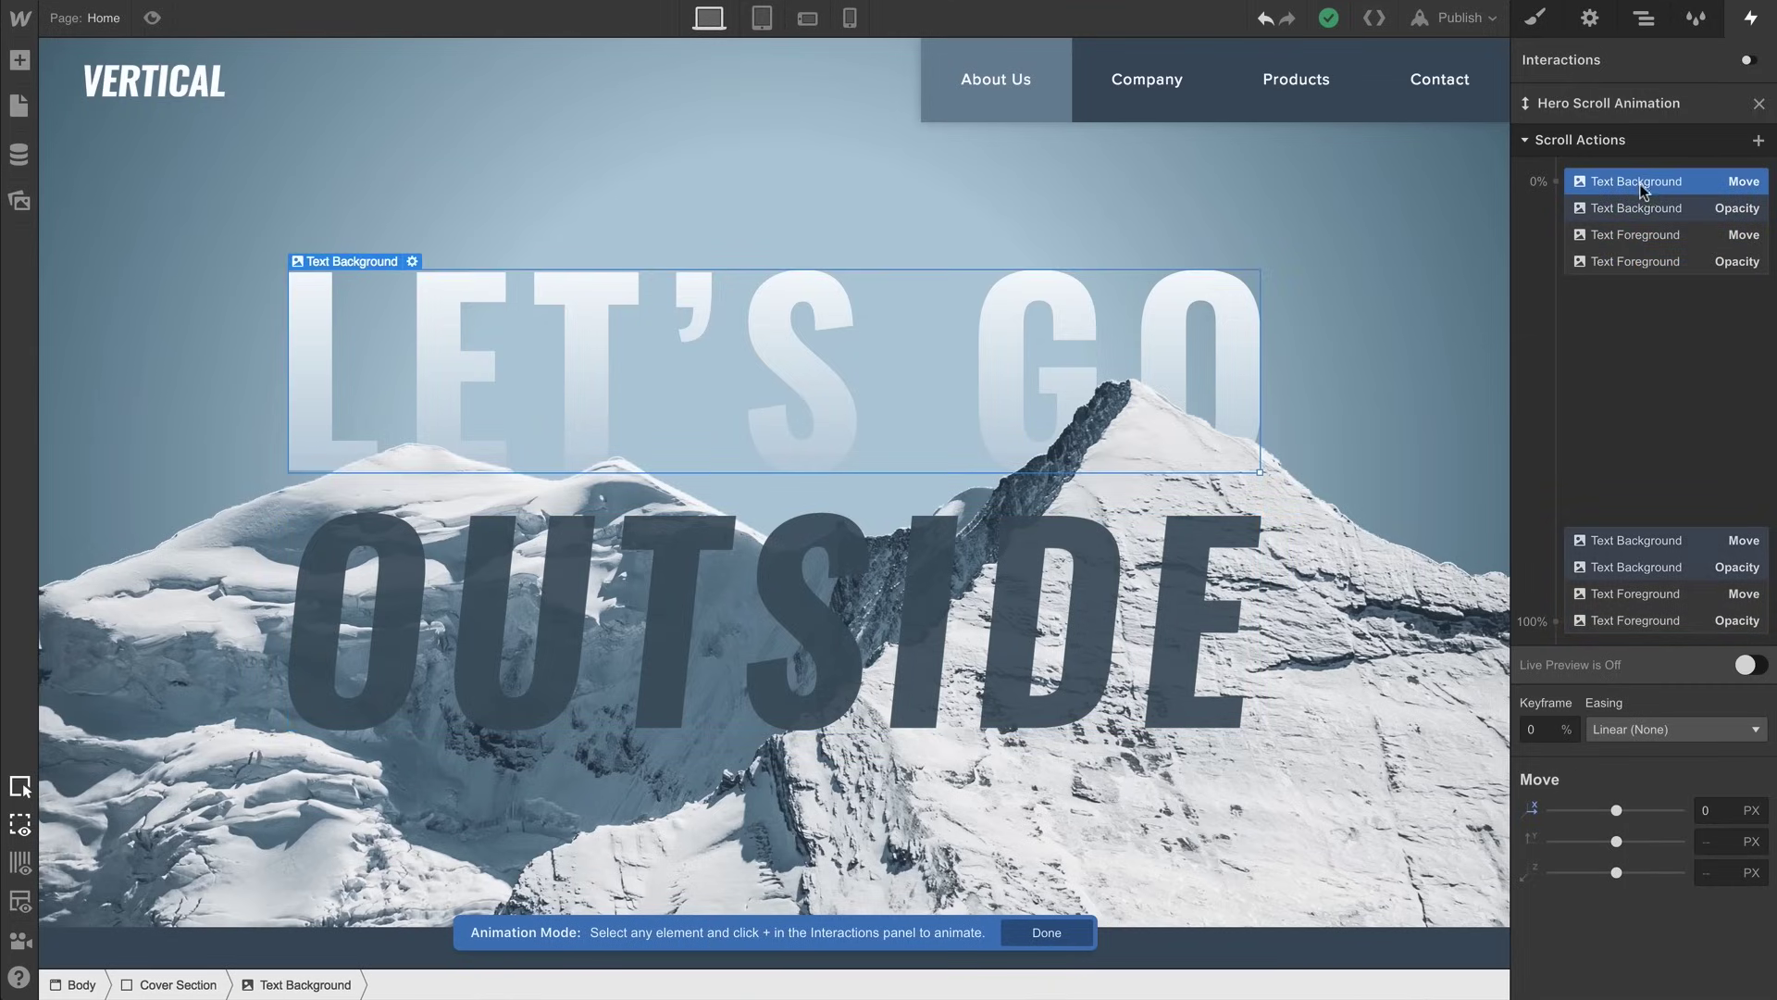
{"action": "left_click", "coordinate": [1643, 543]}
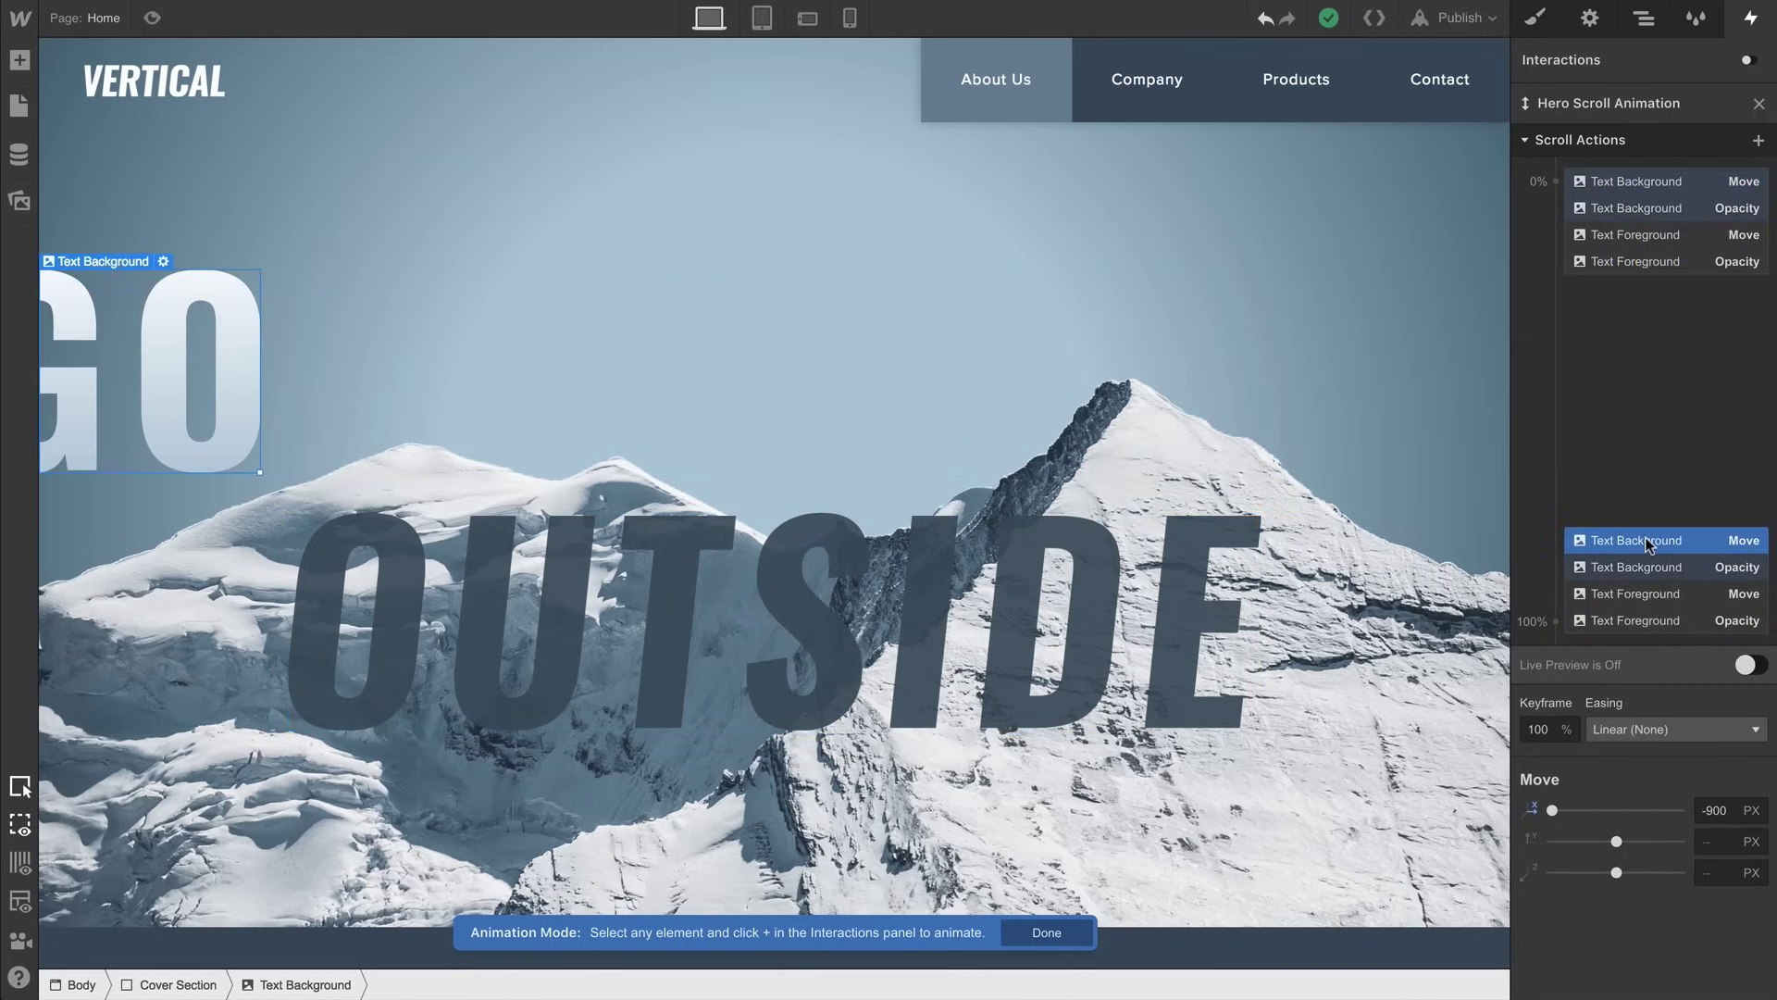
{"action": "left_click", "coordinate": [1646, 186]}
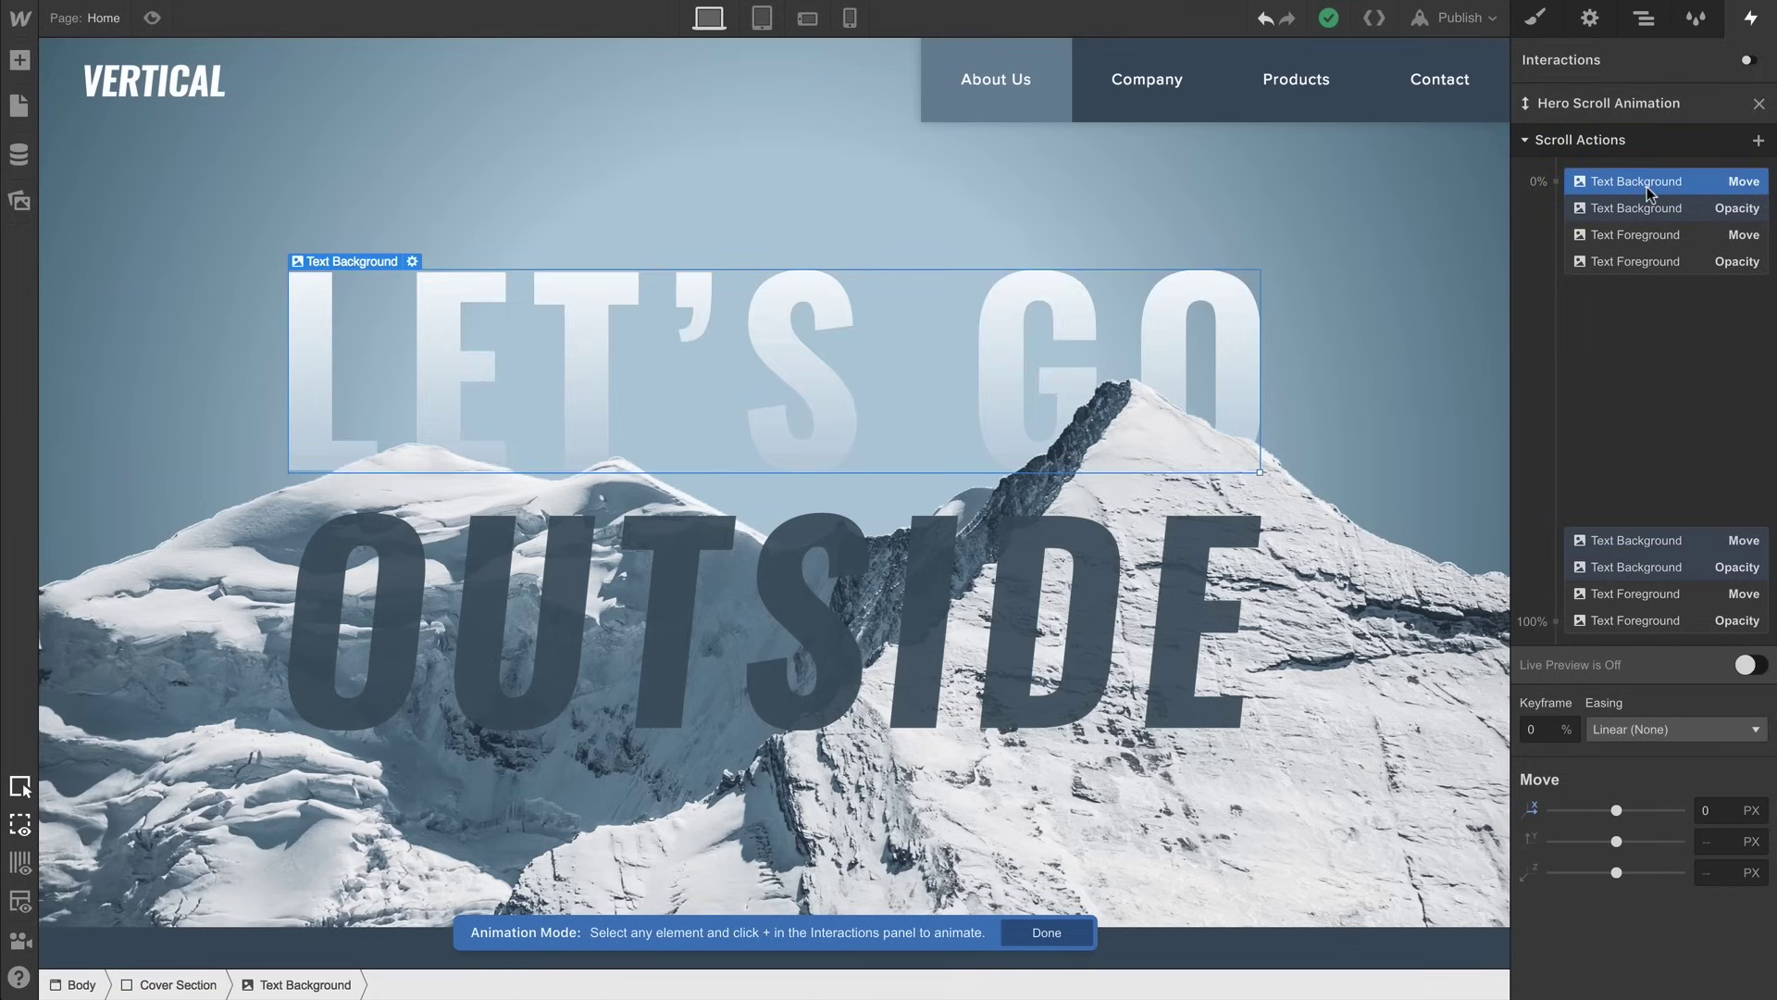
{"action": "left_click", "coordinate": [1637, 237]}
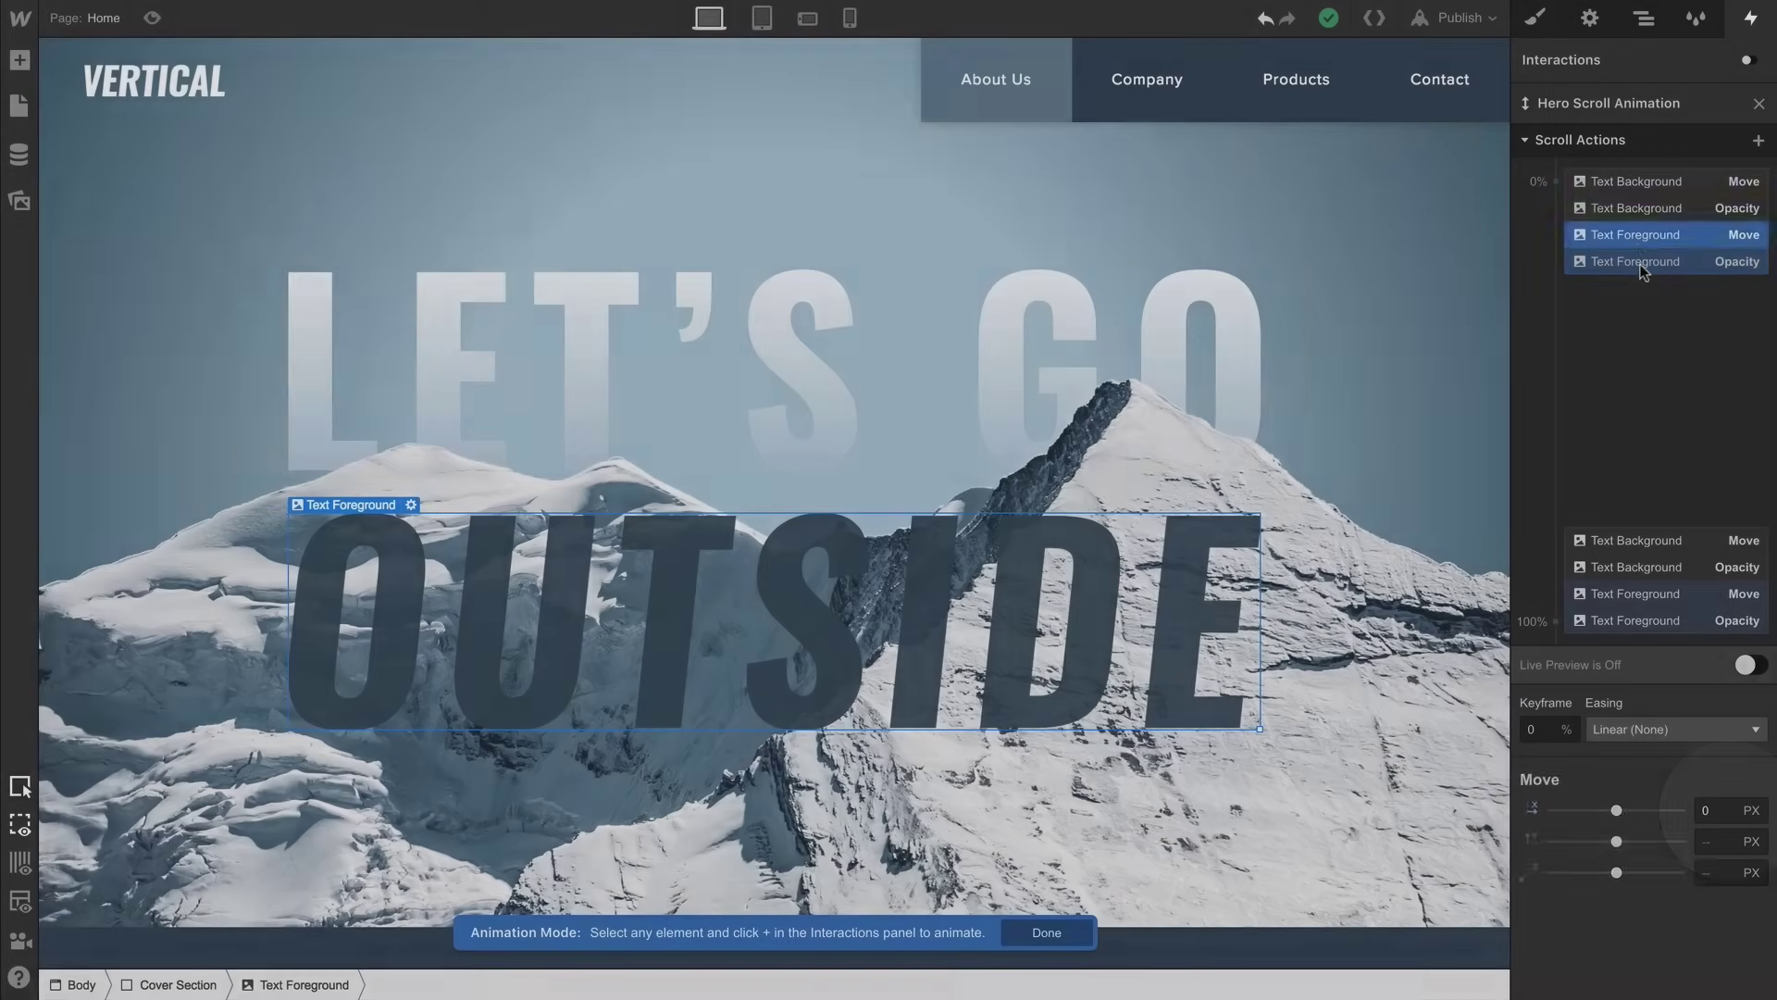
{"action": "left_click", "coordinate": [1639, 264]}
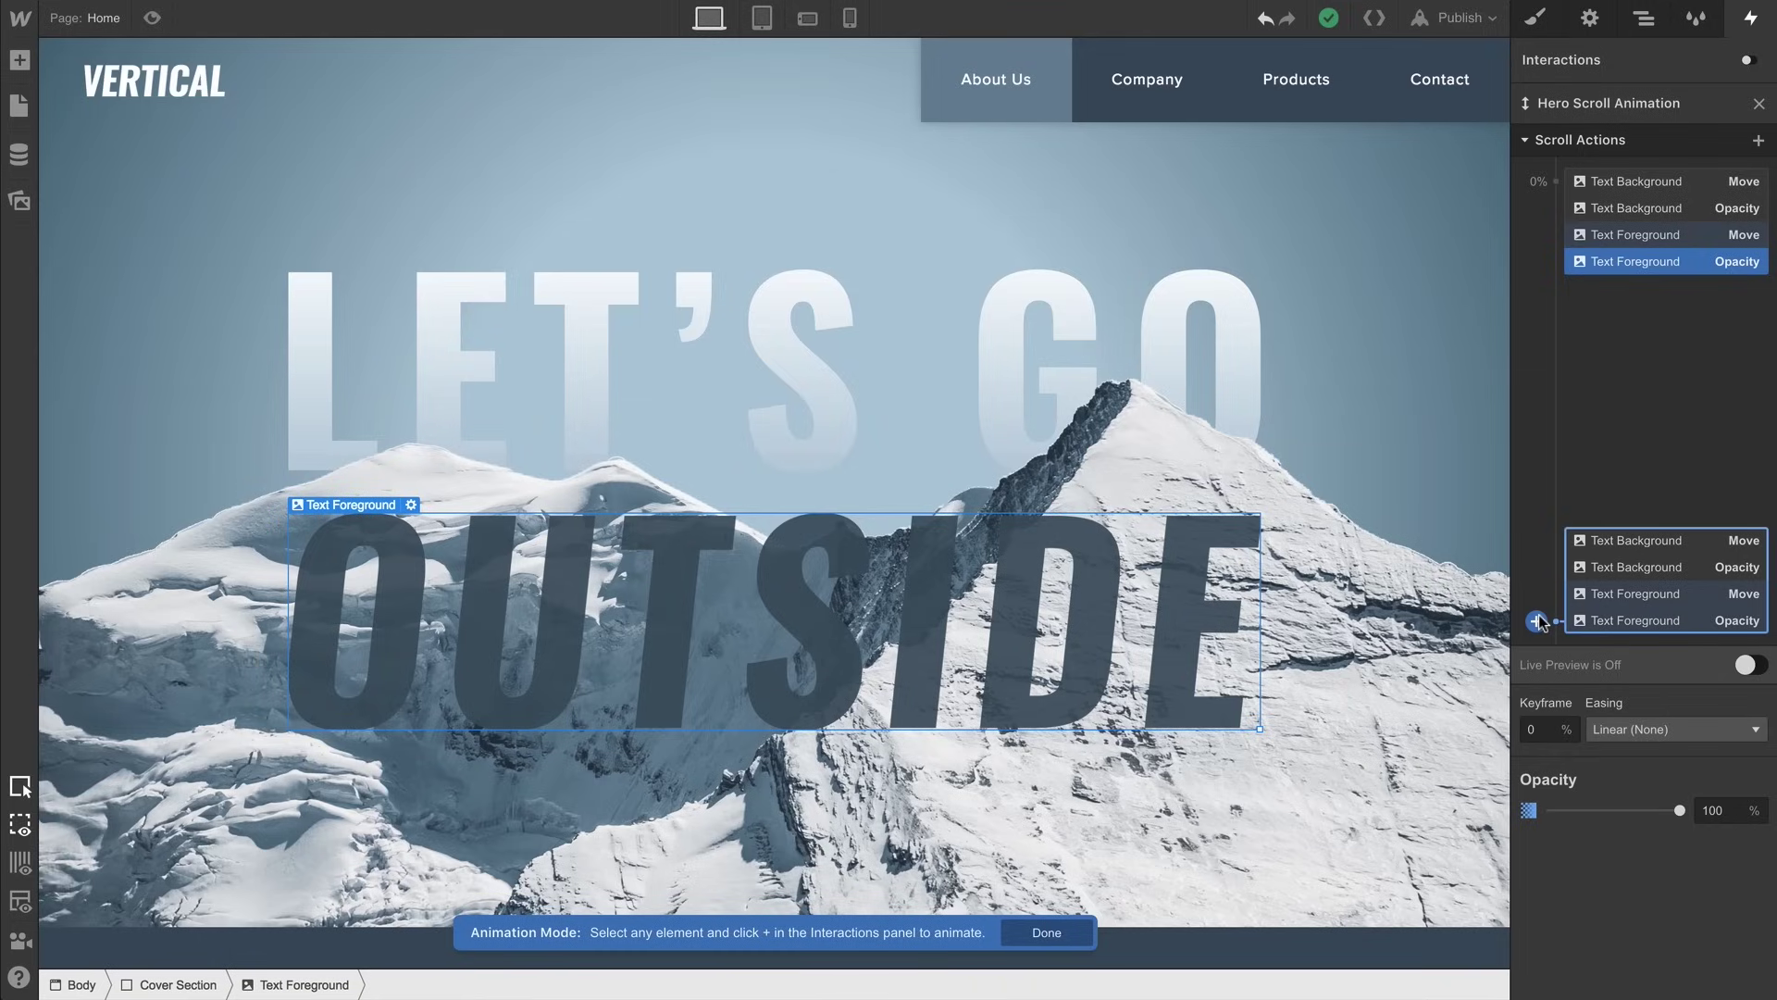
Check the 100% actions: moves of -900 px and 900 px, and Text Foreground opacity at 0%
{"action": "left_click", "coordinate": [1612, 542]}
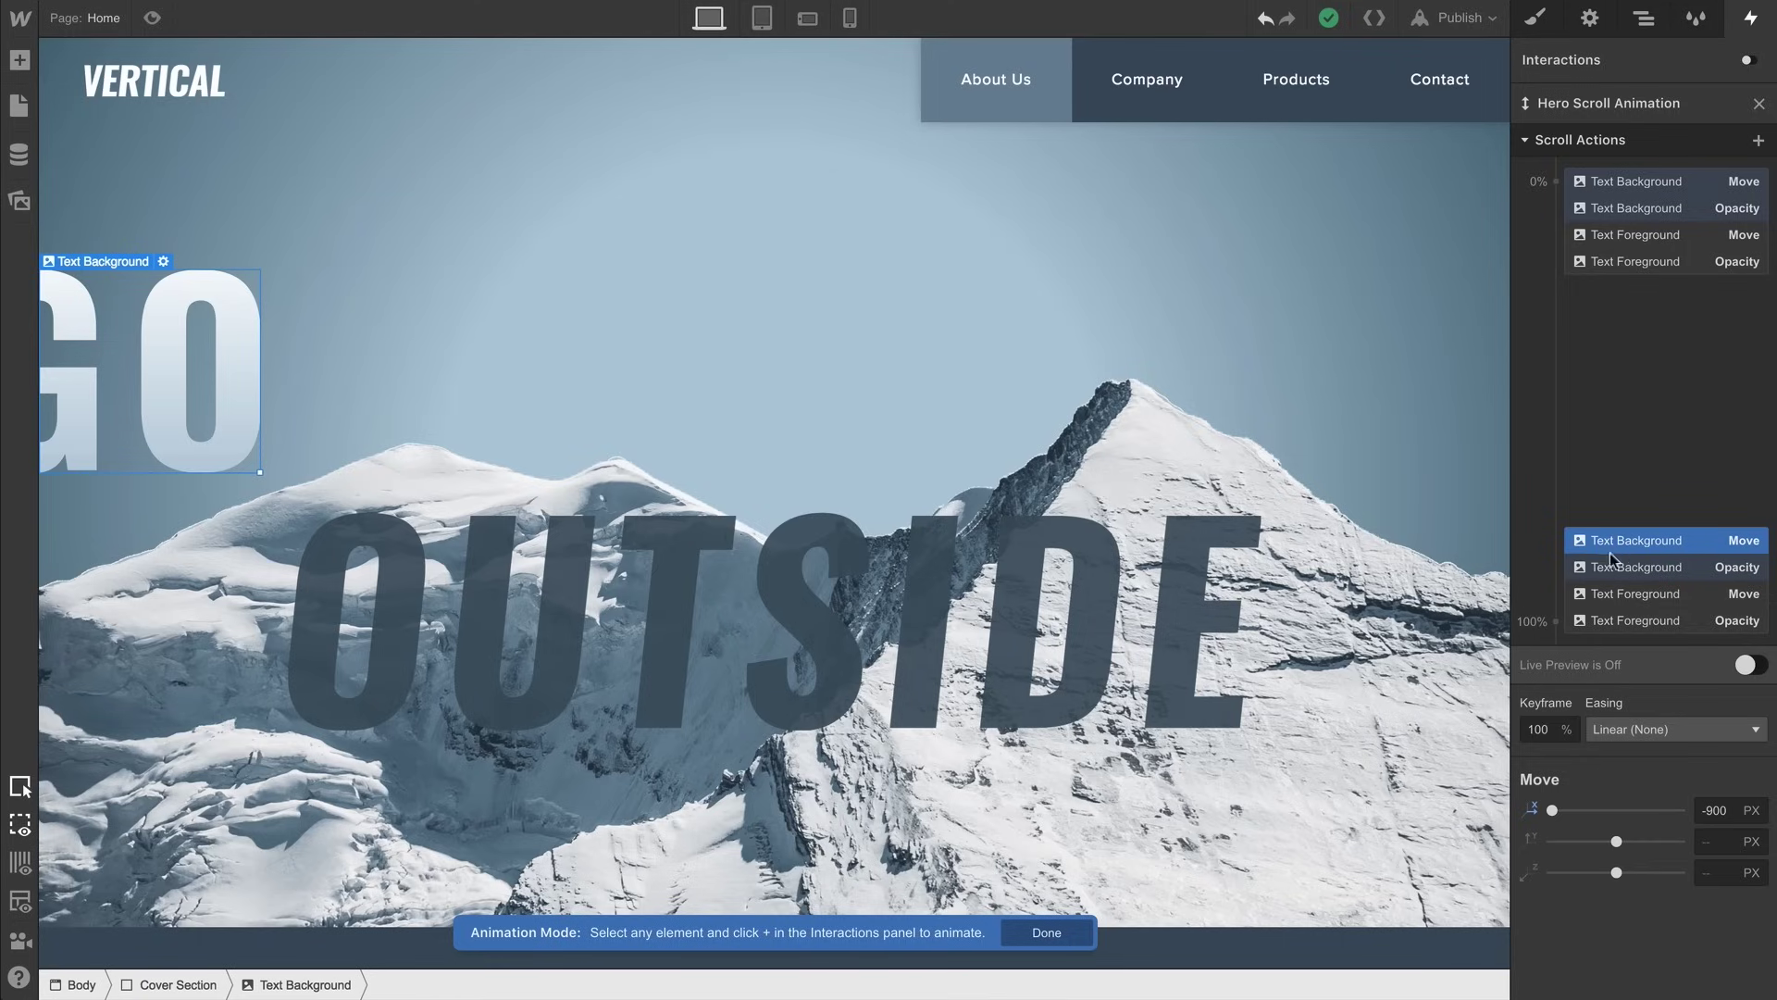
{"action": "left_click", "coordinate": [1609, 593]}
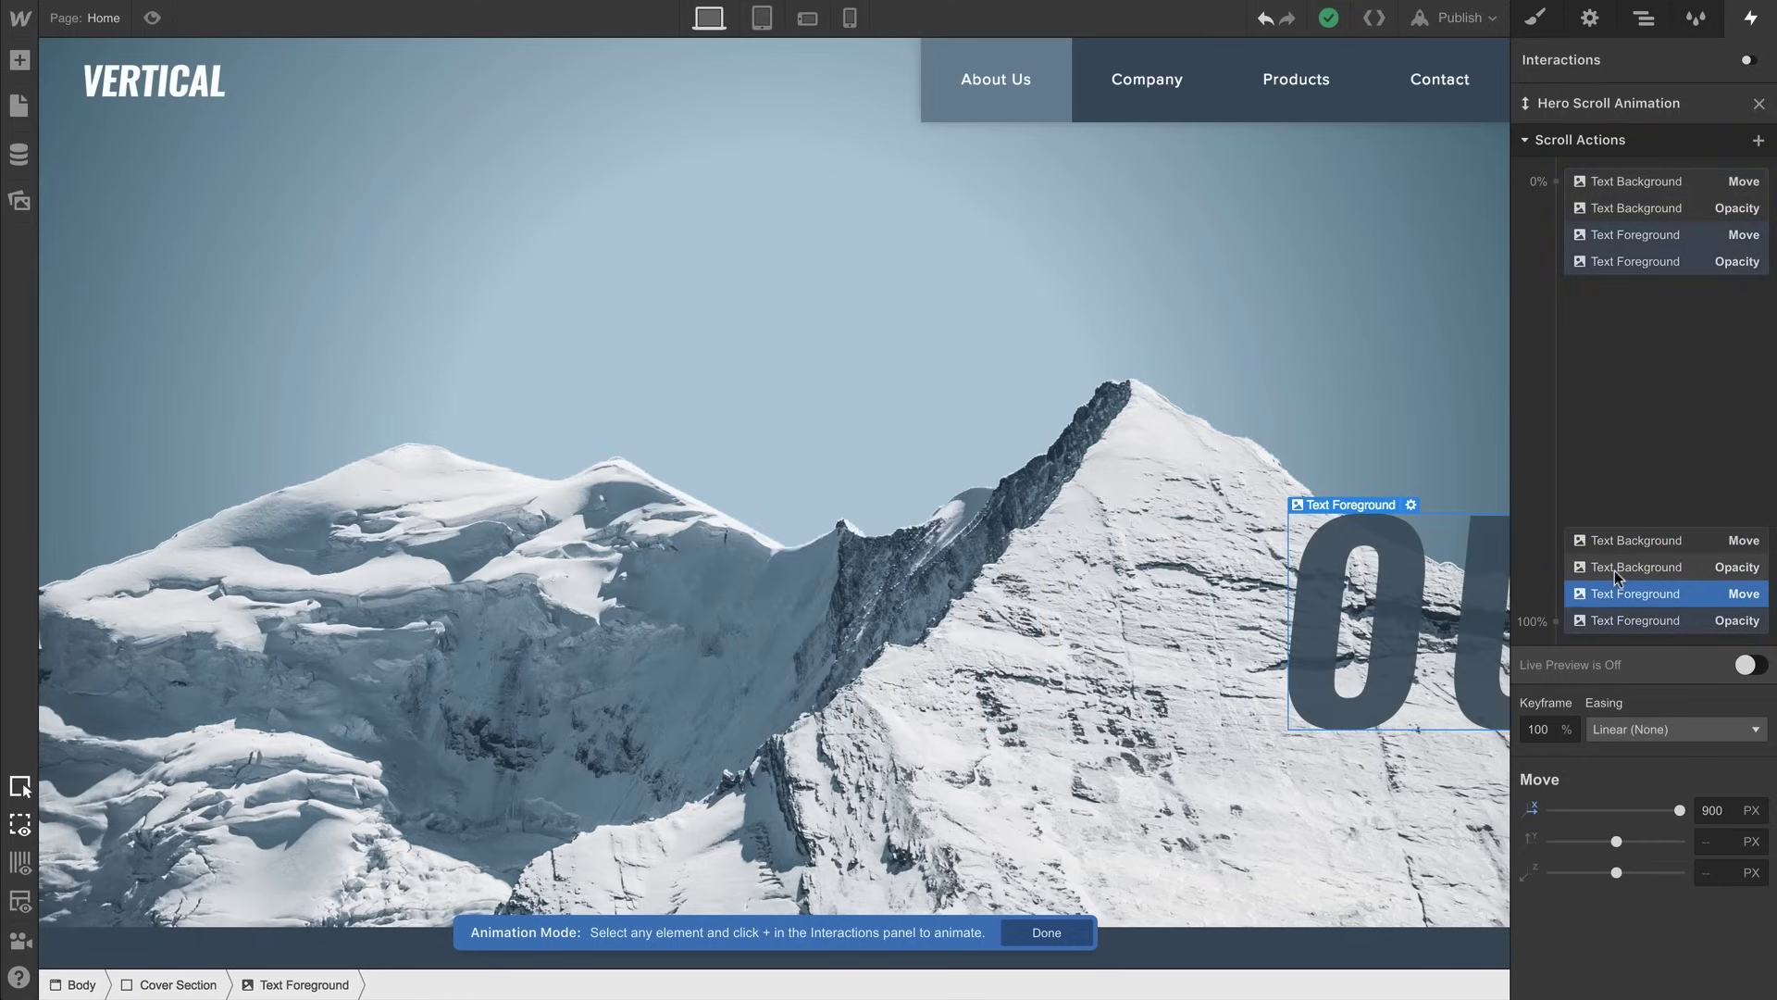
{"action": "left_click", "coordinate": [1614, 569]}
{"action": "left_click", "coordinate": [1613, 620]}
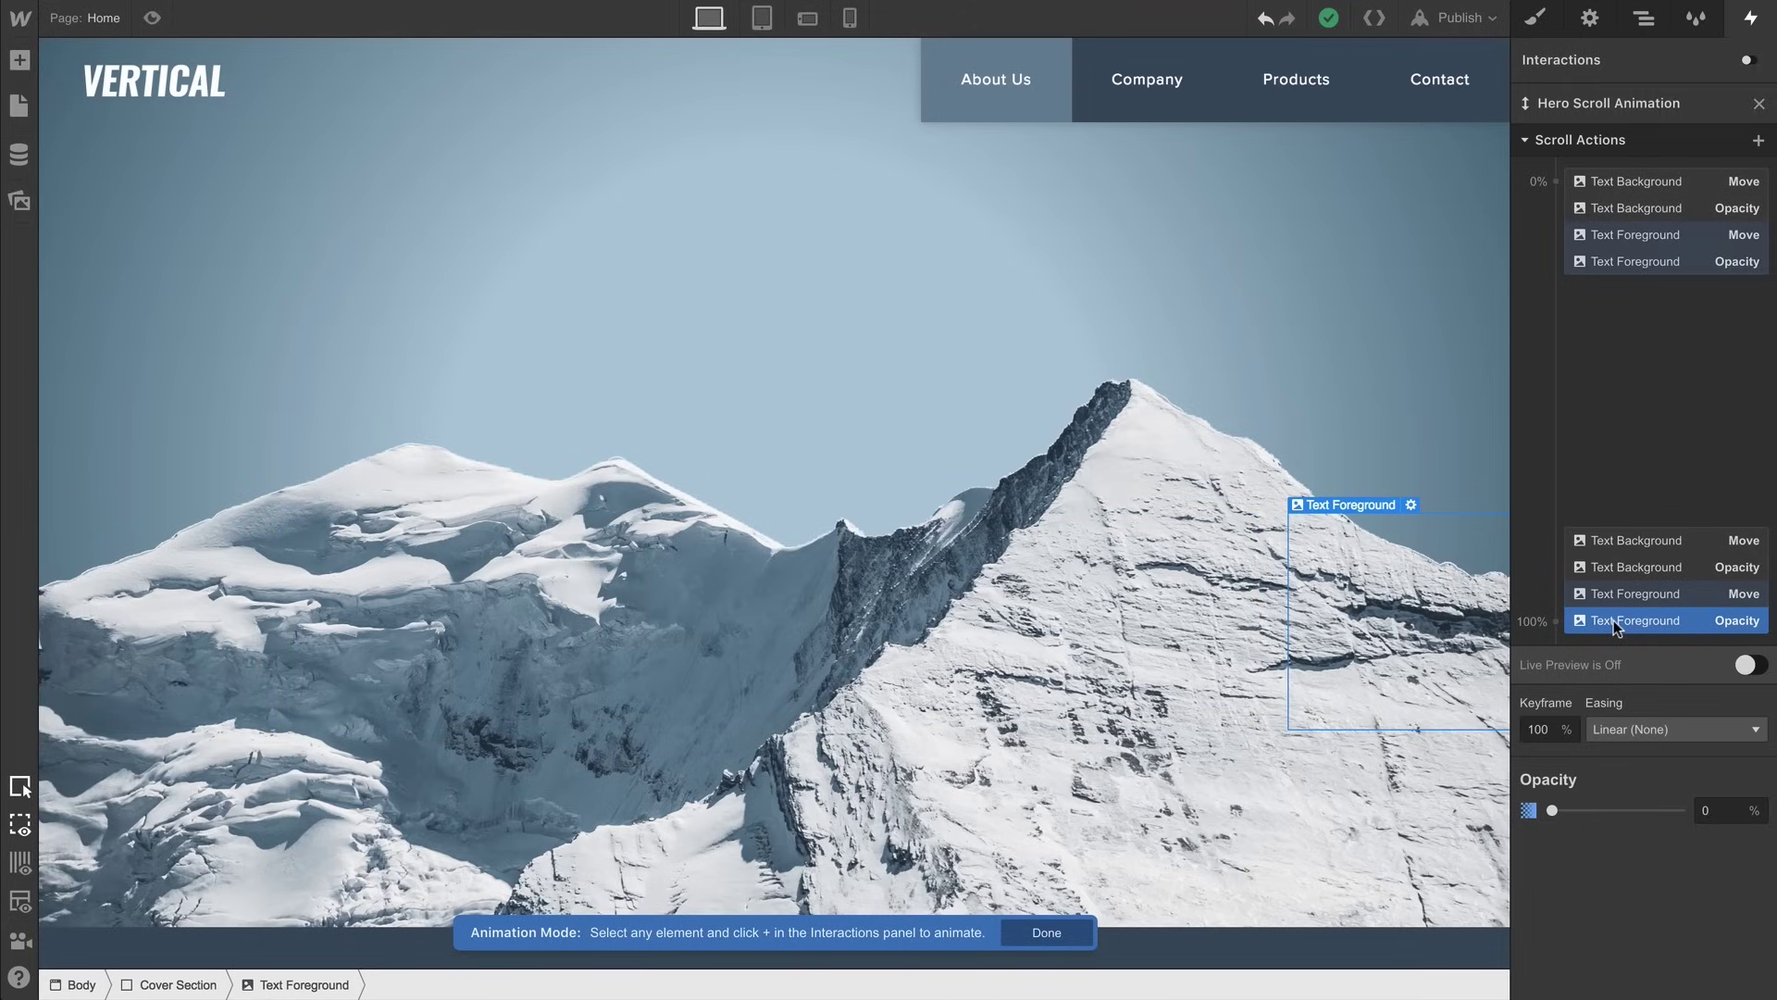
Turn Live Preview back on and scroll the canvas to watch OUTSIDE fade out
{"action": "left_click", "coordinate": [1752, 665]}
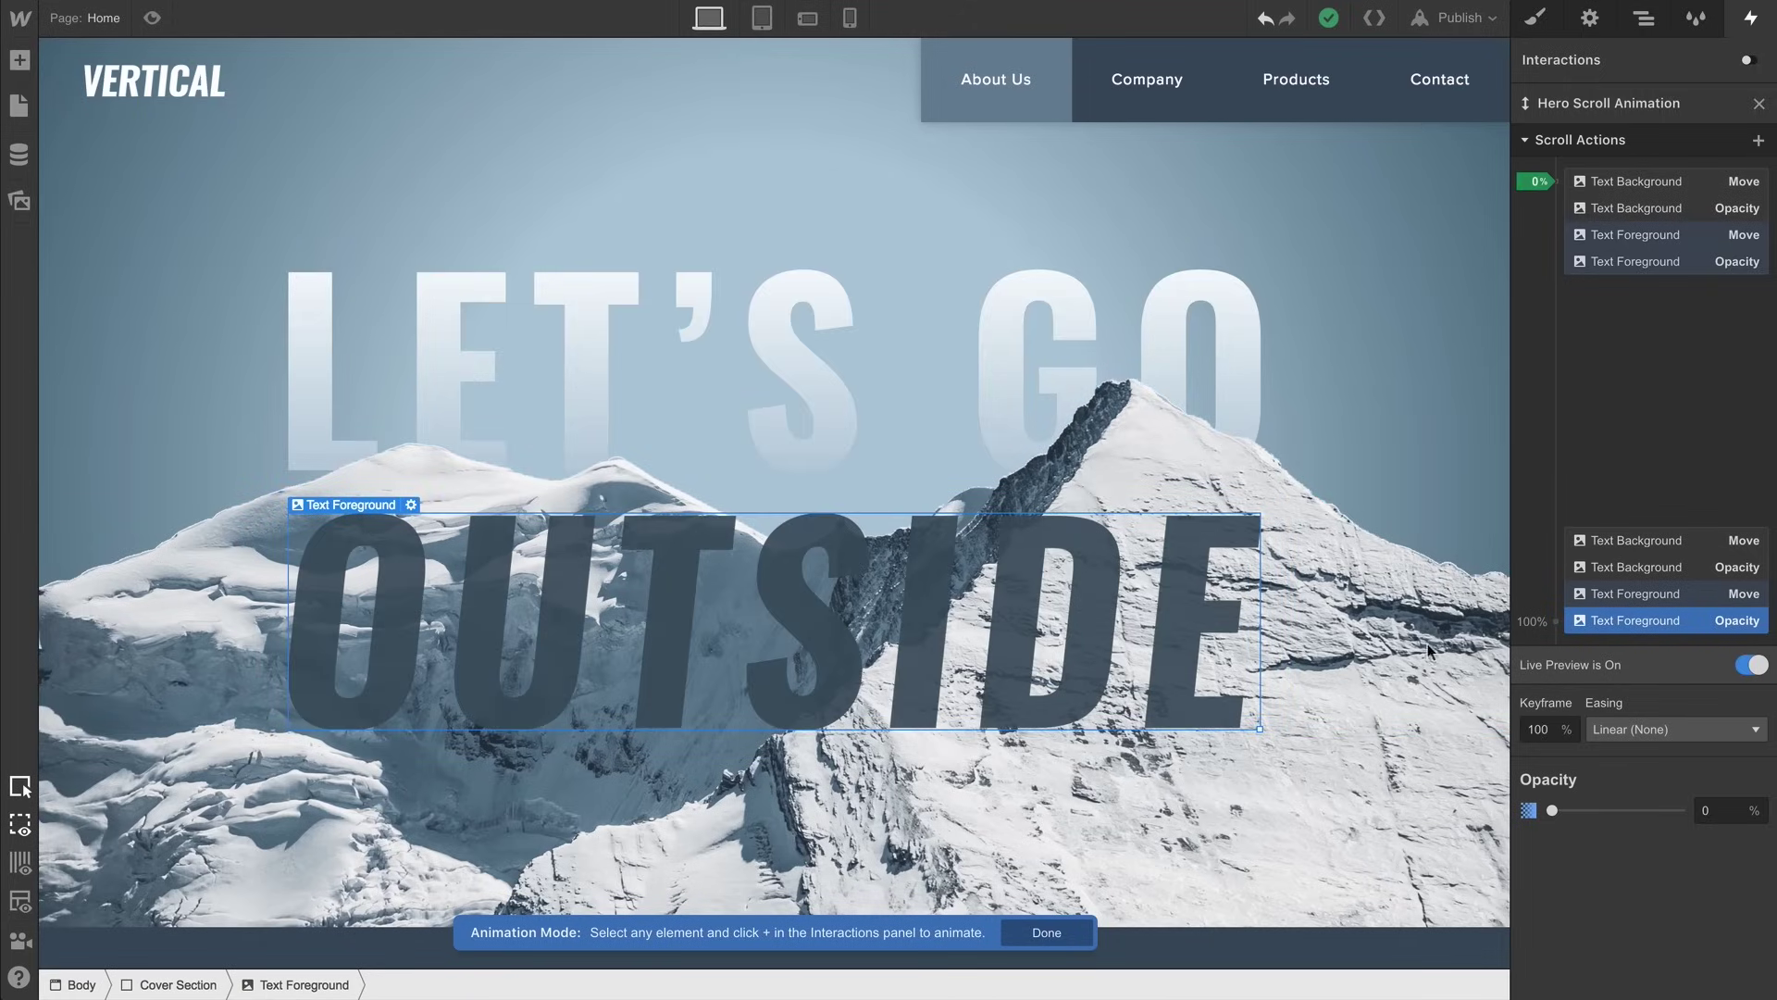
{"action": "scroll", "coordinate": [1373, 645], "scroll_direction": "down", "scroll_amount": 2}
{"action": "scroll", "coordinate": [1371, 639], "scroll_direction": "down", "scroll_amount": 10}
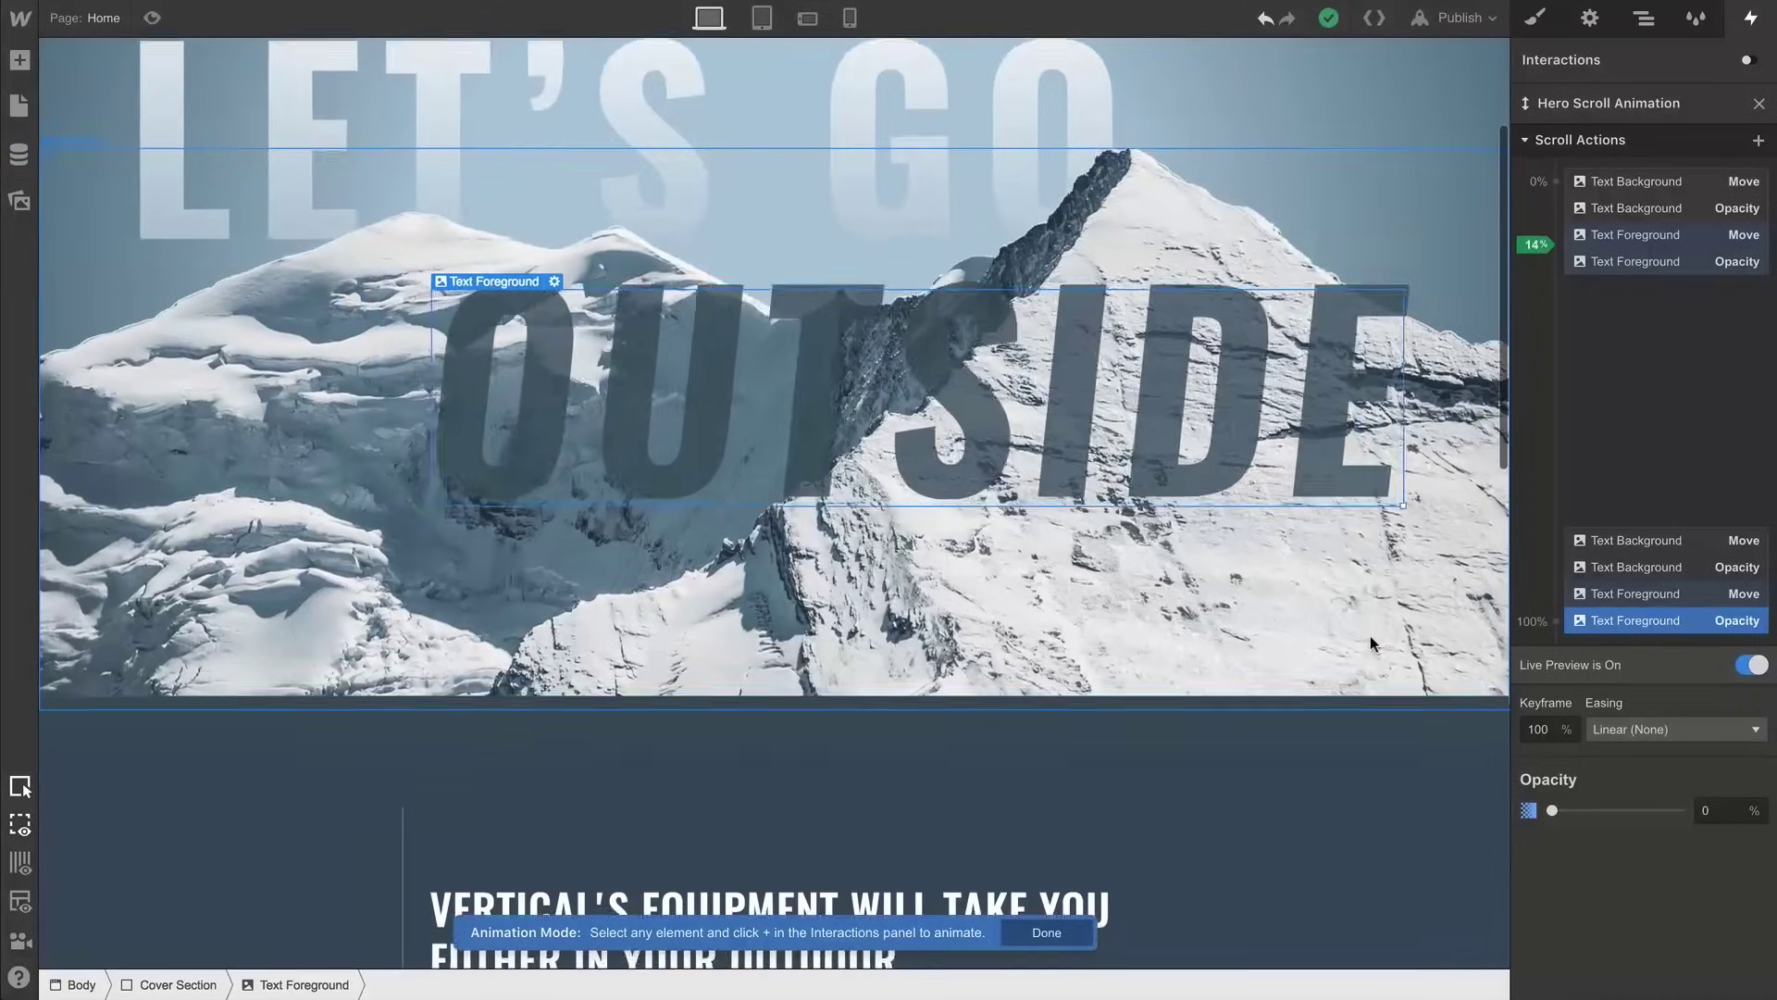
{"action": "scroll", "coordinate": [1370, 637], "scroll_direction": "down", "scroll_amount": 4}
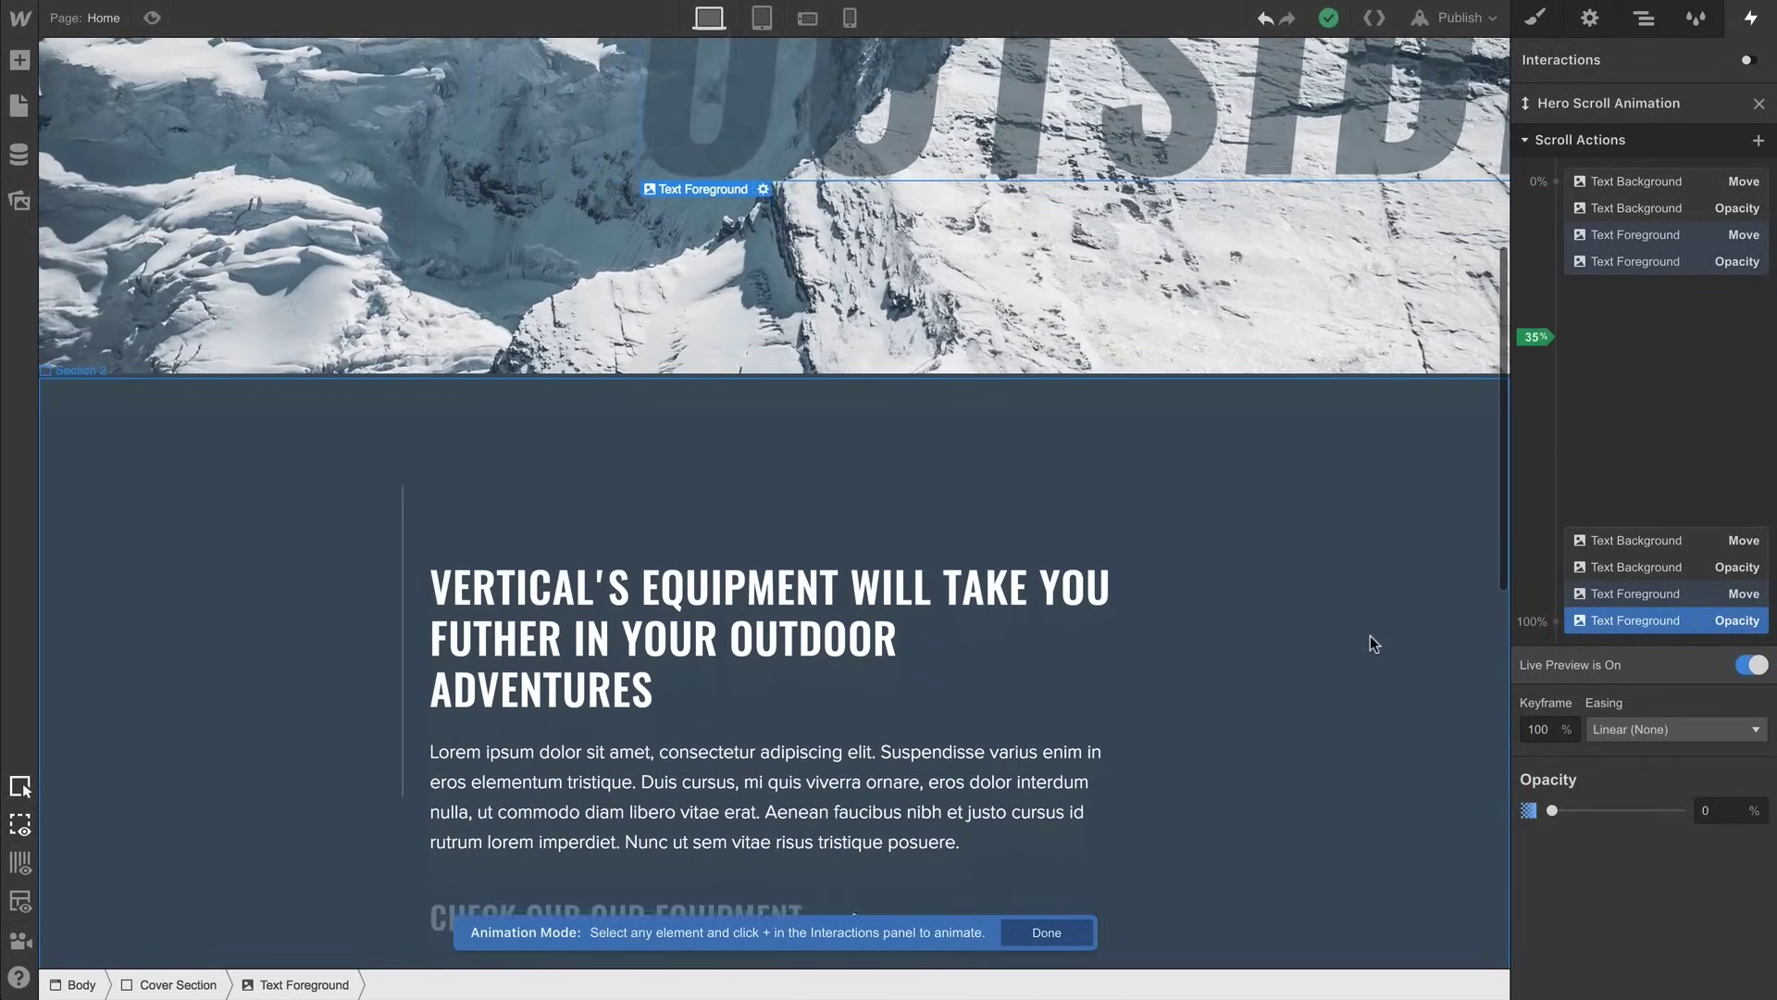
{"action": "scroll", "coordinate": [1369, 635], "scroll_direction": "up", "scroll_amount": 3}
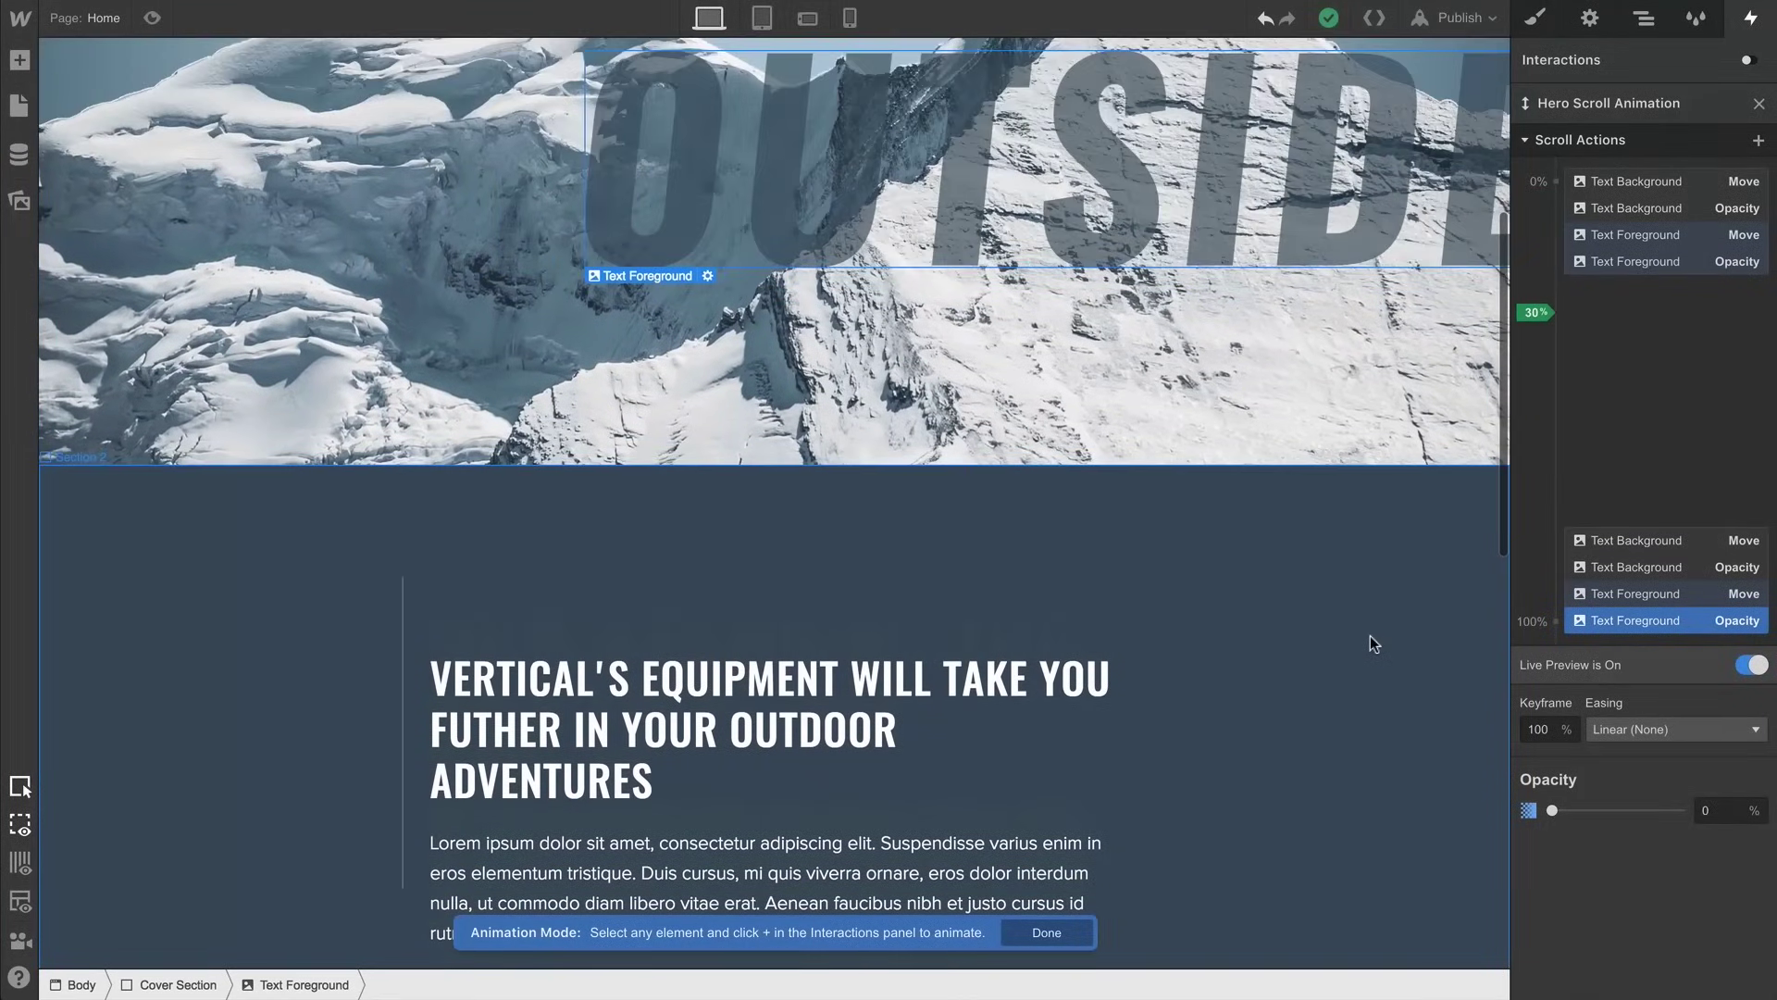
{"action": "scroll", "coordinate": [1369, 635], "scroll_direction": "down", "scroll_amount": 2}
{"action": "scroll", "coordinate": [1370, 635], "scroll_direction": "down", "scroll_amount": 20}
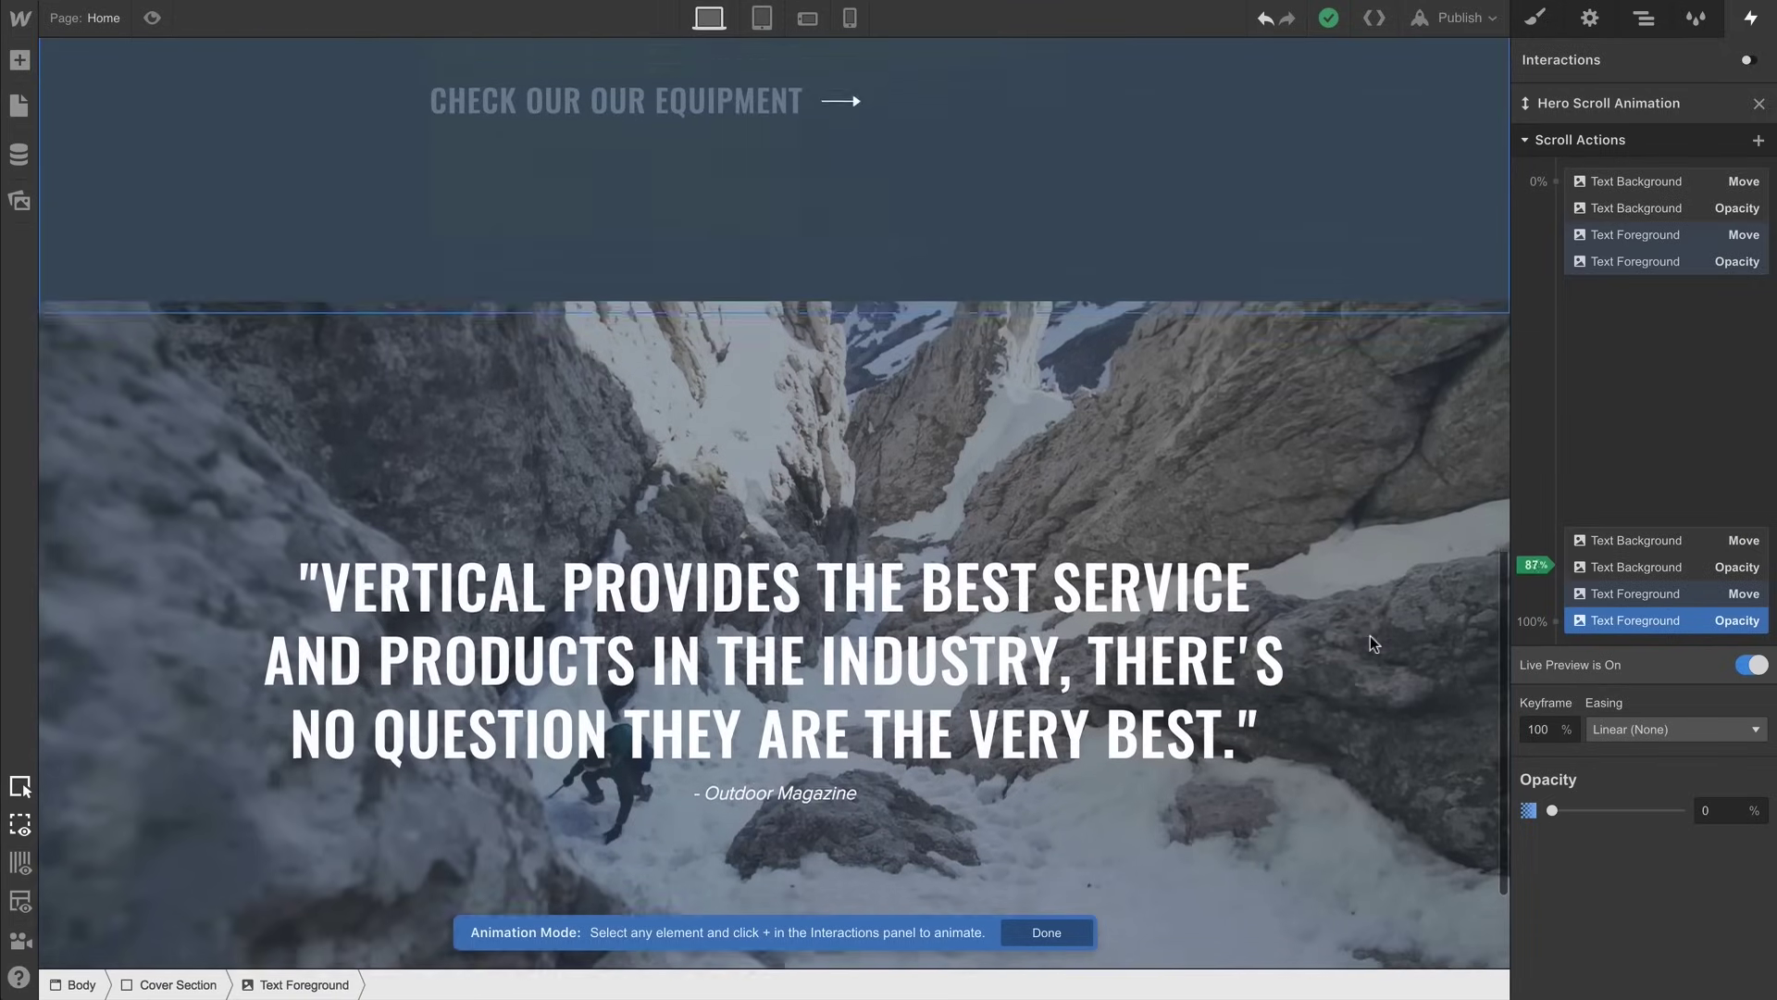
{"action": "scroll", "coordinate": [1370, 635], "scroll_direction": "down", "scroll_amount": 2}
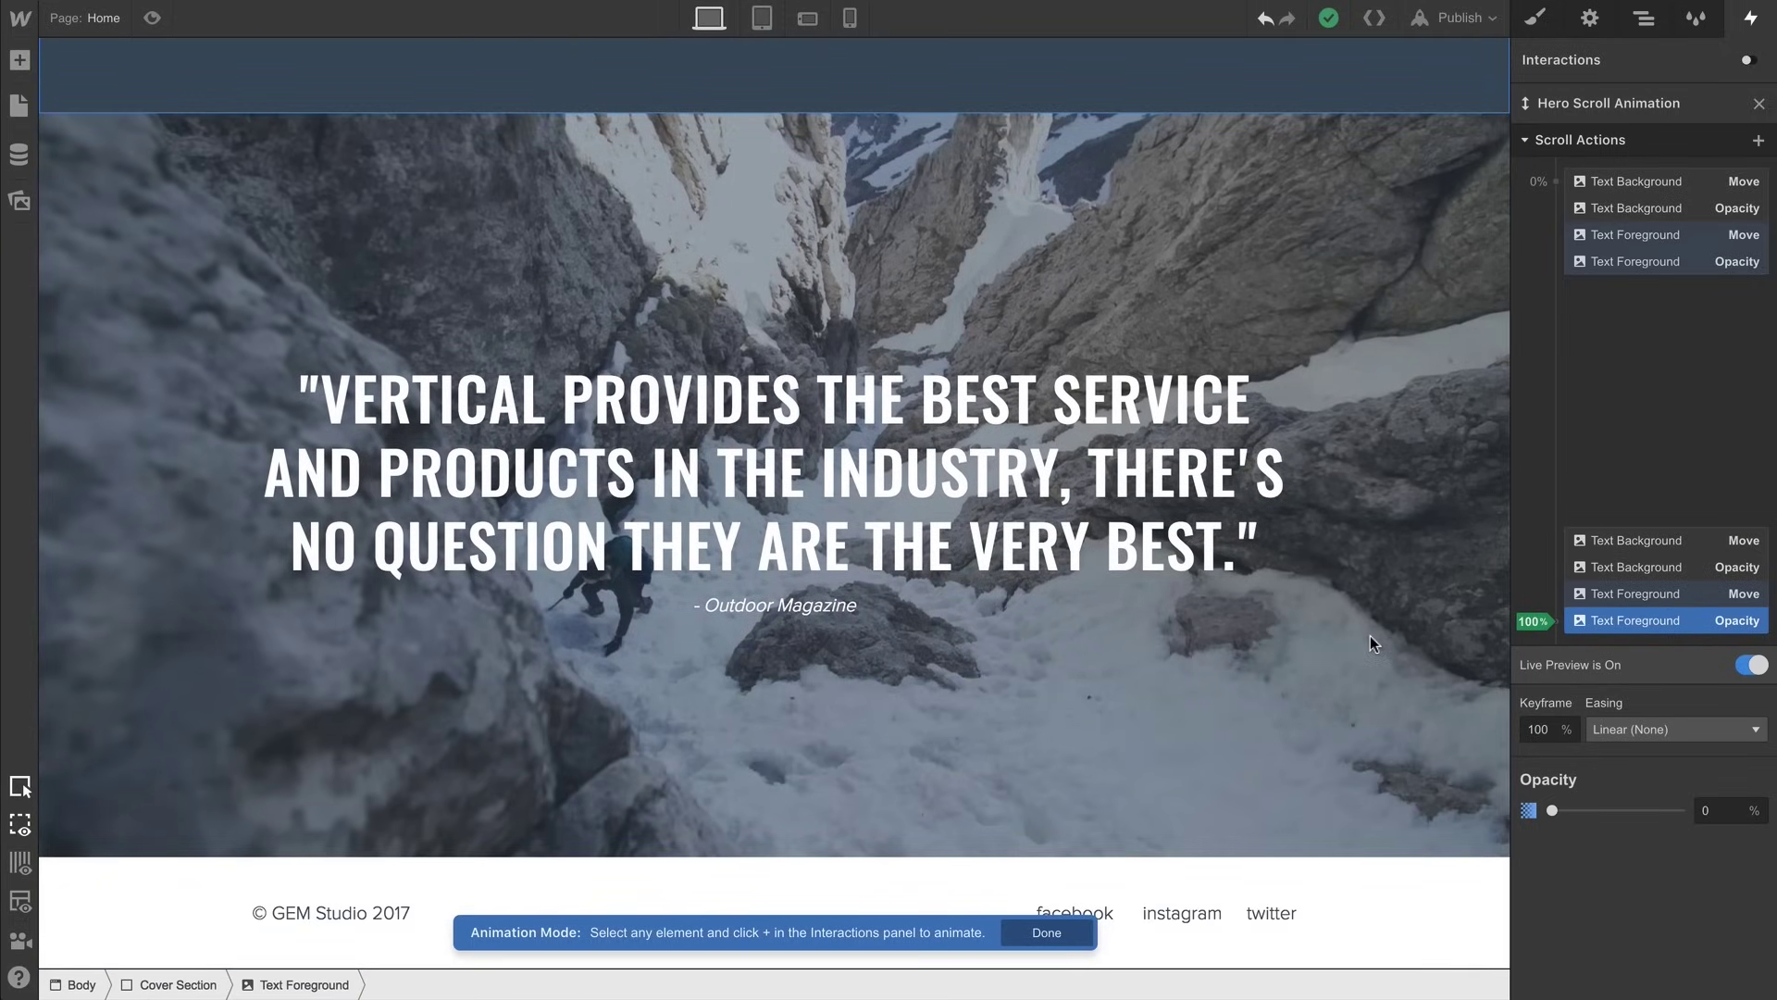
{"action": "scroll", "coordinate": [1370, 634], "scroll_direction": "up", "scroll_amount": 20}
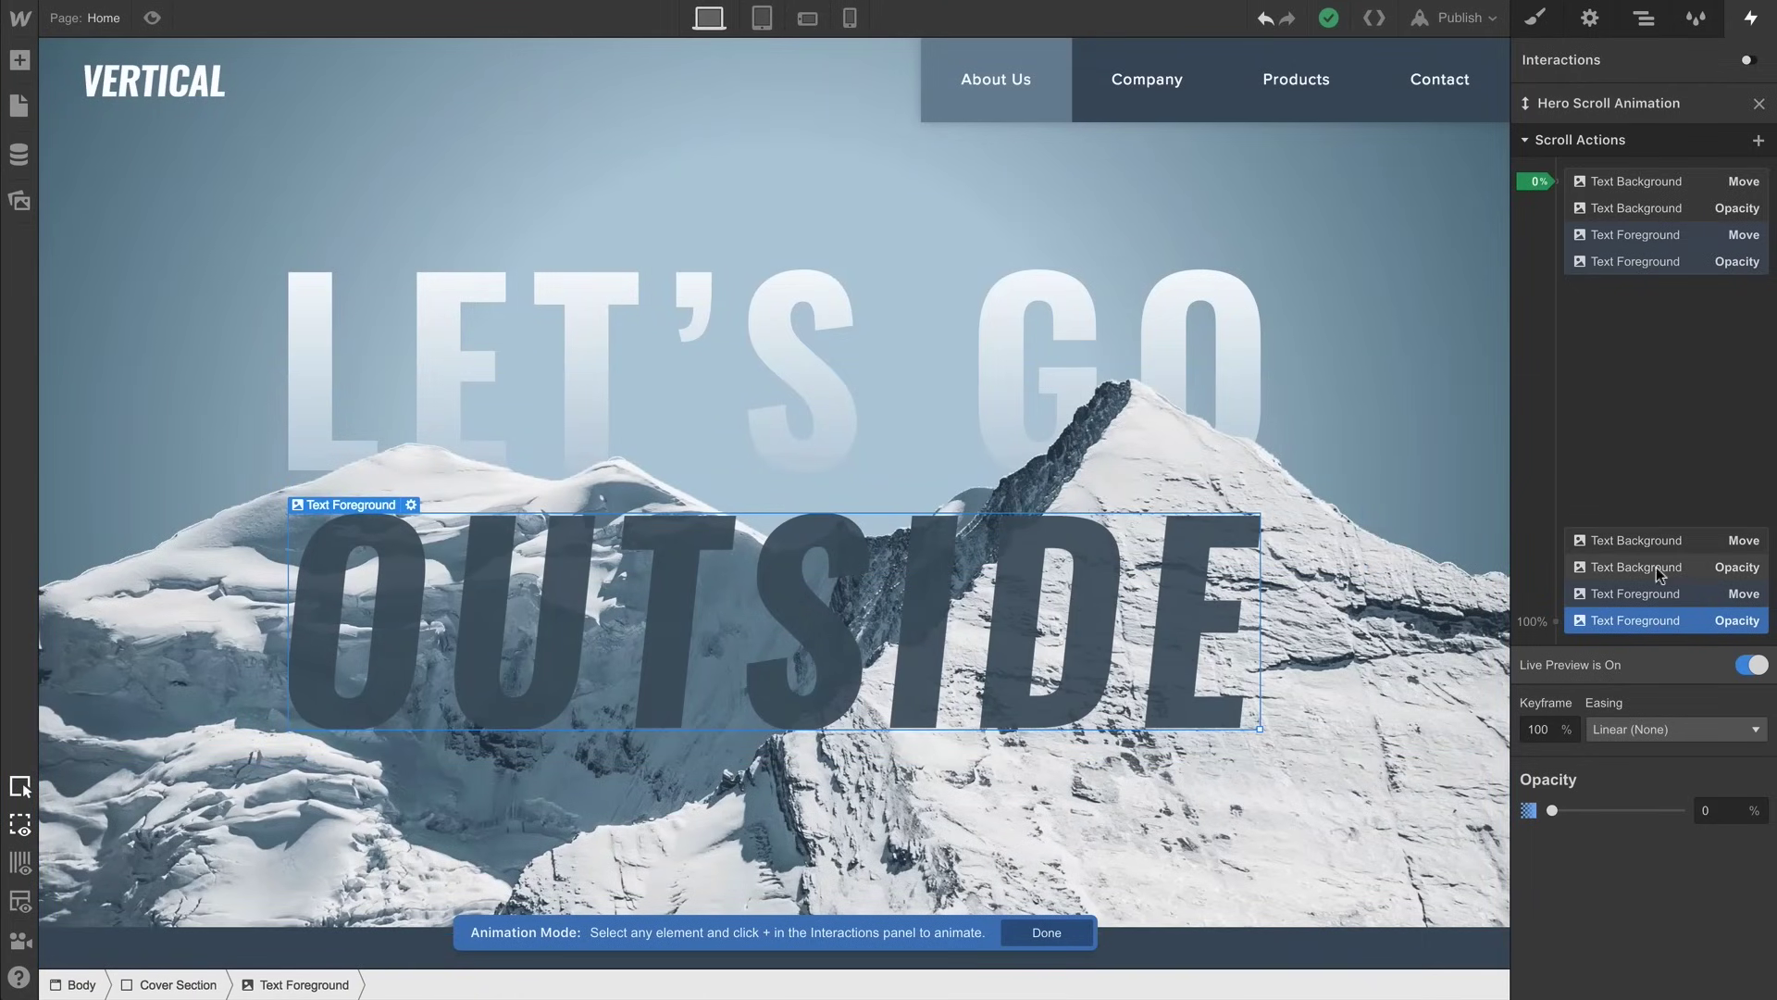
Move the Text Background and Text Foreground fade-out keyframes from 100% to 24%, previewing with Live Preview on
{"action": "left_click_drag", "start_coordinate": [1658, 573], "coordinate": [1680, 342]}
{"action": "left_click", "coordinate": [1751, 665]}
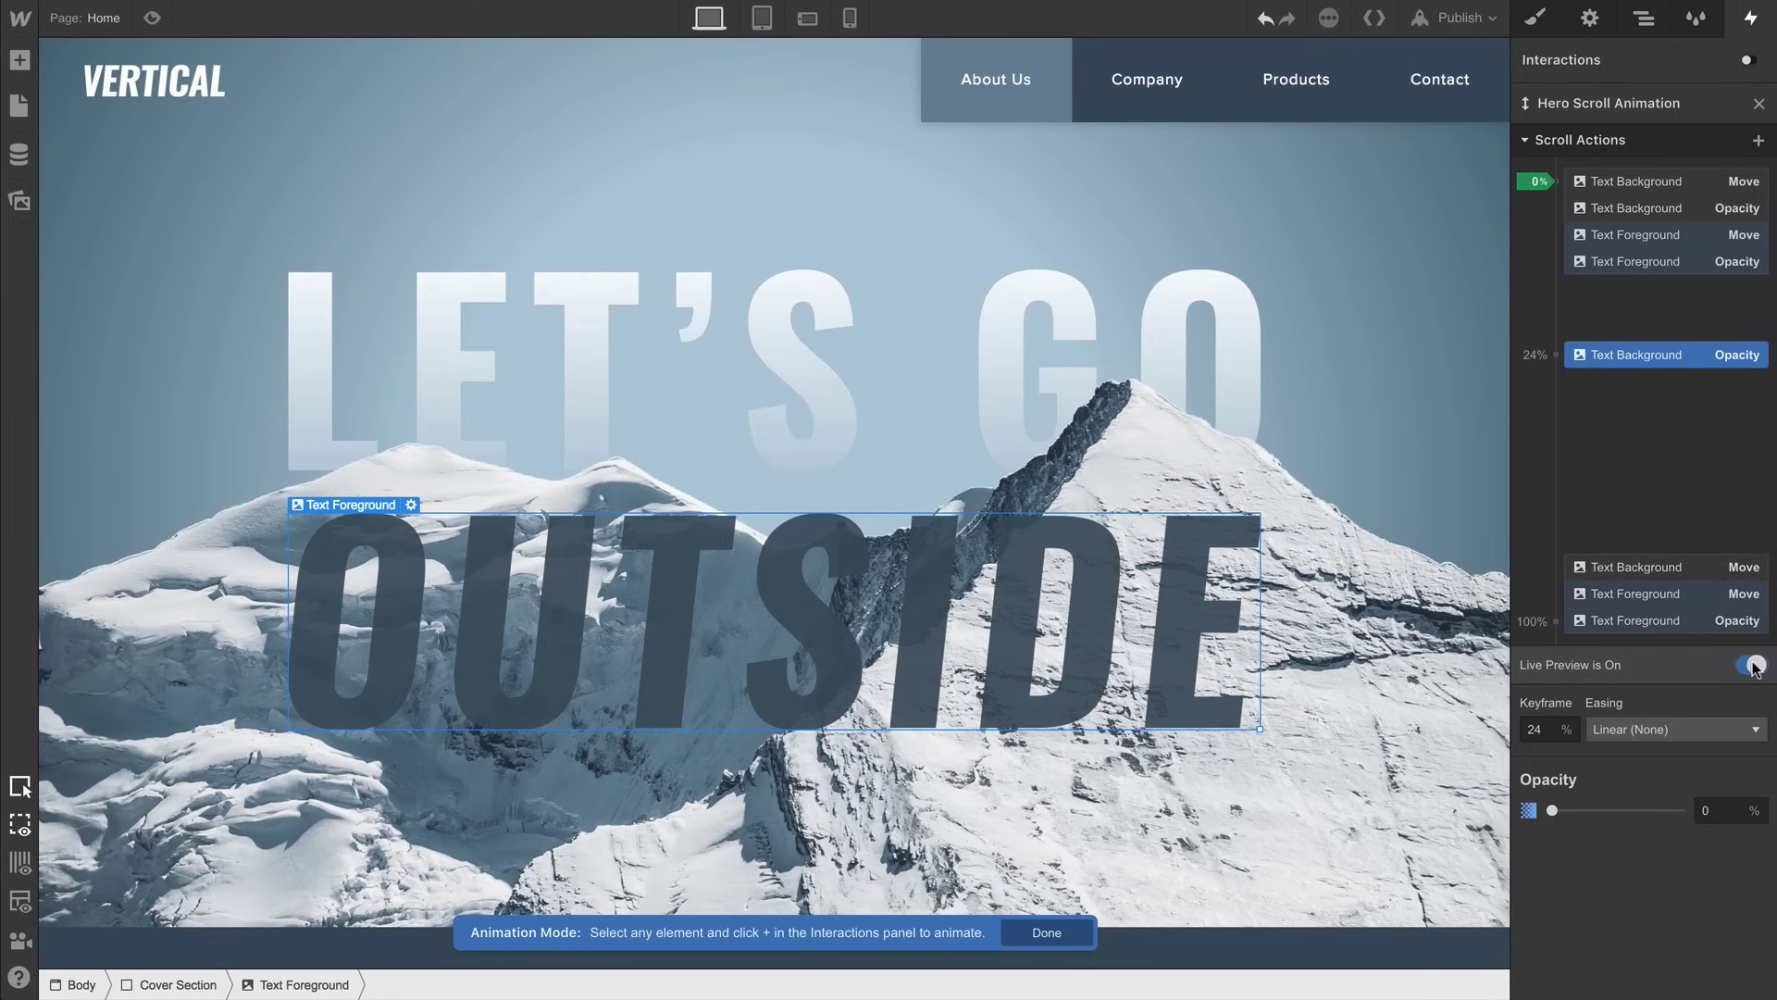
{"action": "scroll", "coordinate": [1409, 613], "scroll_direction": "down", "scroll_amount": 2}
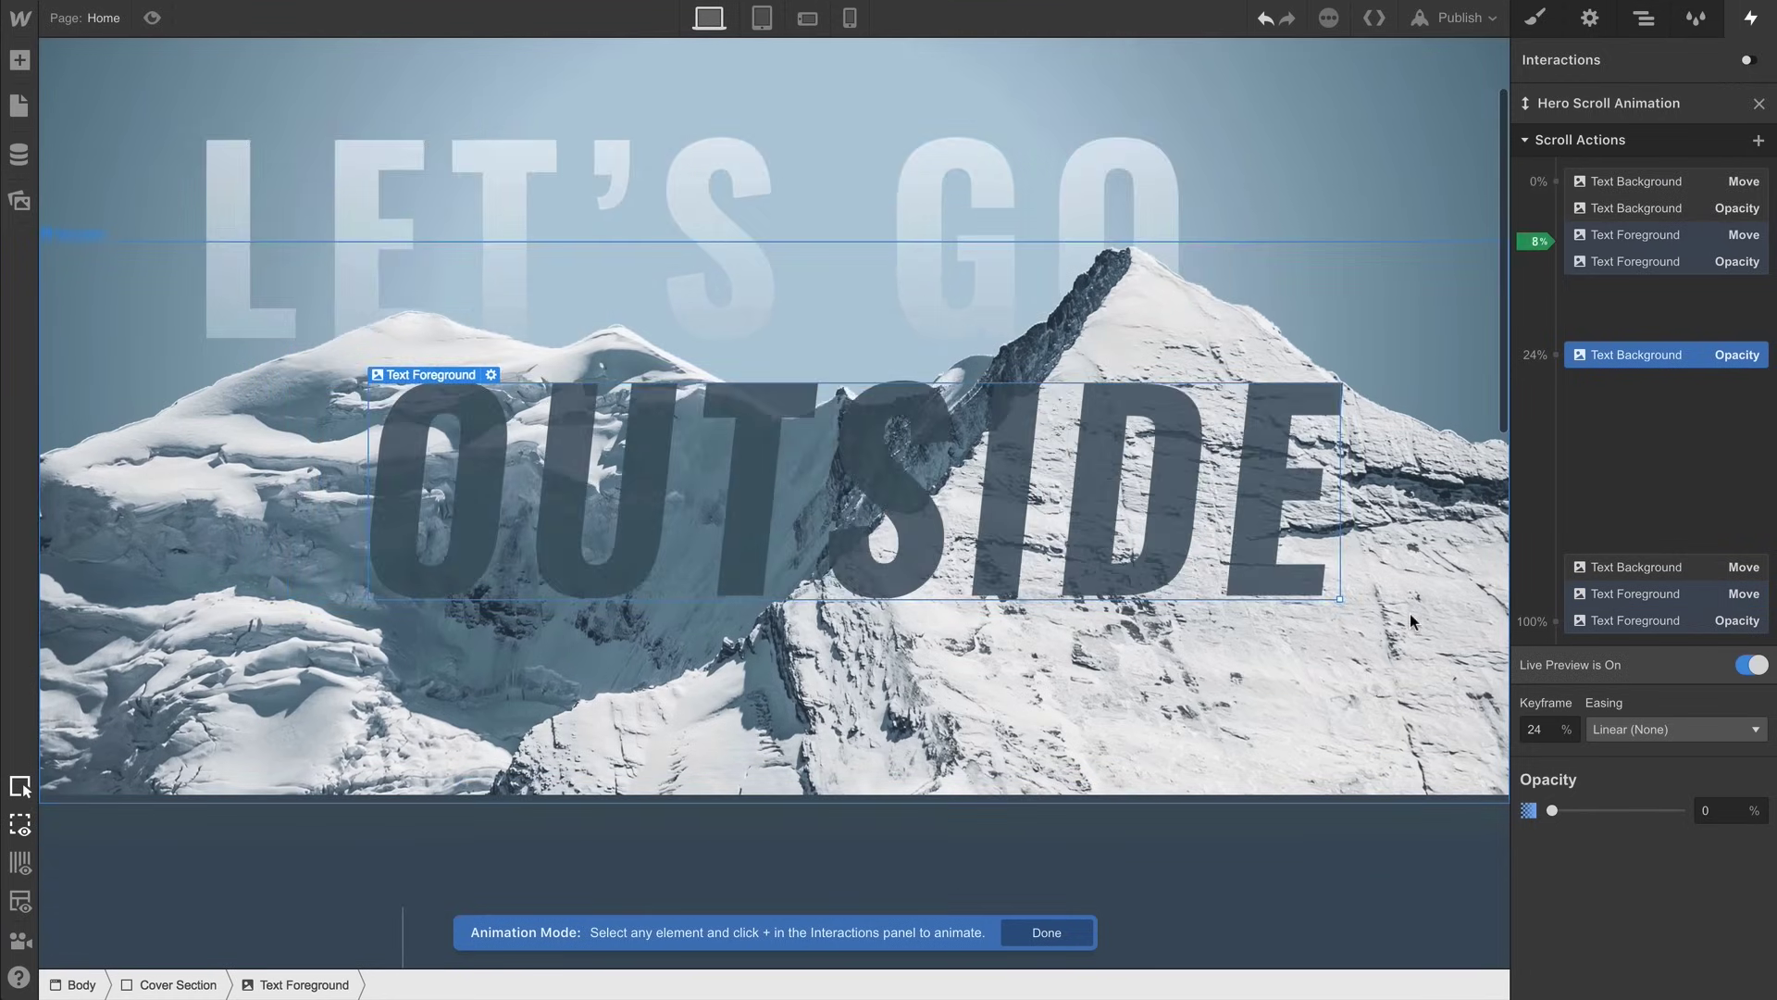
{"action": "scroll", "coordinate": [1408, 613], "scroll_direction": "down", "scroll_amount": 5}
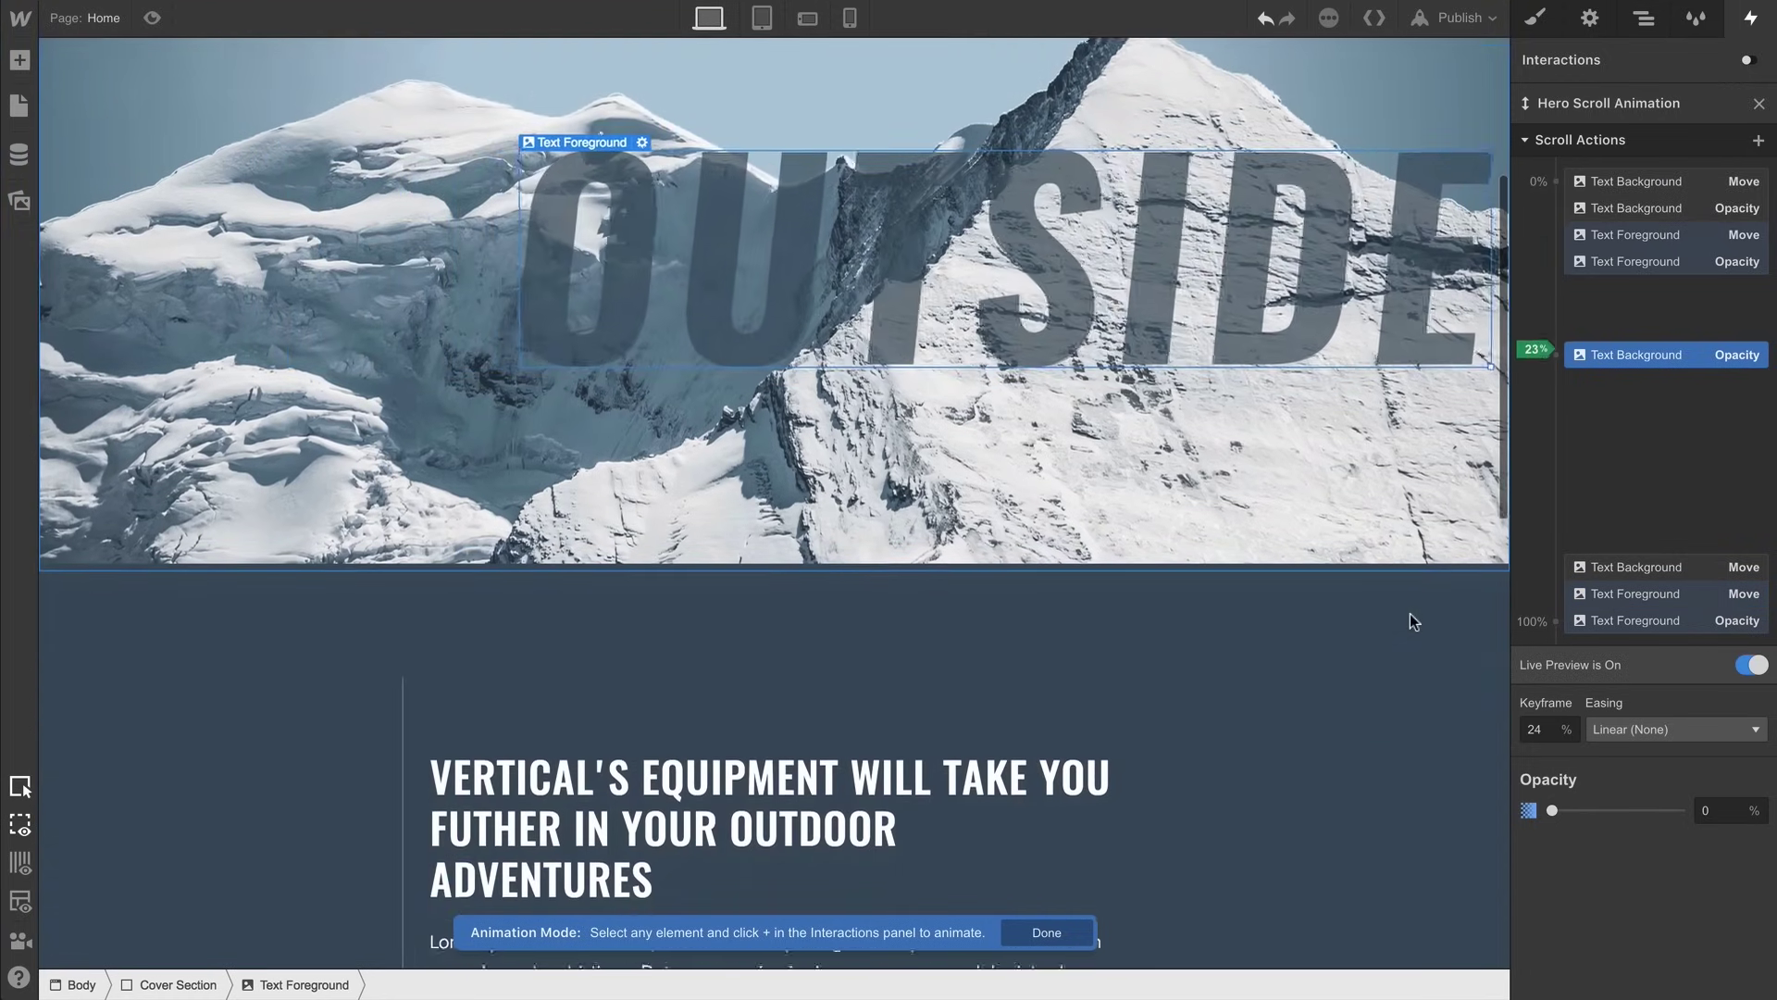
{"action": "scroll", "coordinate": [1410, 614], "scroll_direction": "down", "scroll_amount": 1}
{"action": "scroll", "coordinate": [1409, 613], "scroll_direction": "up", "scroll_amount": 5}
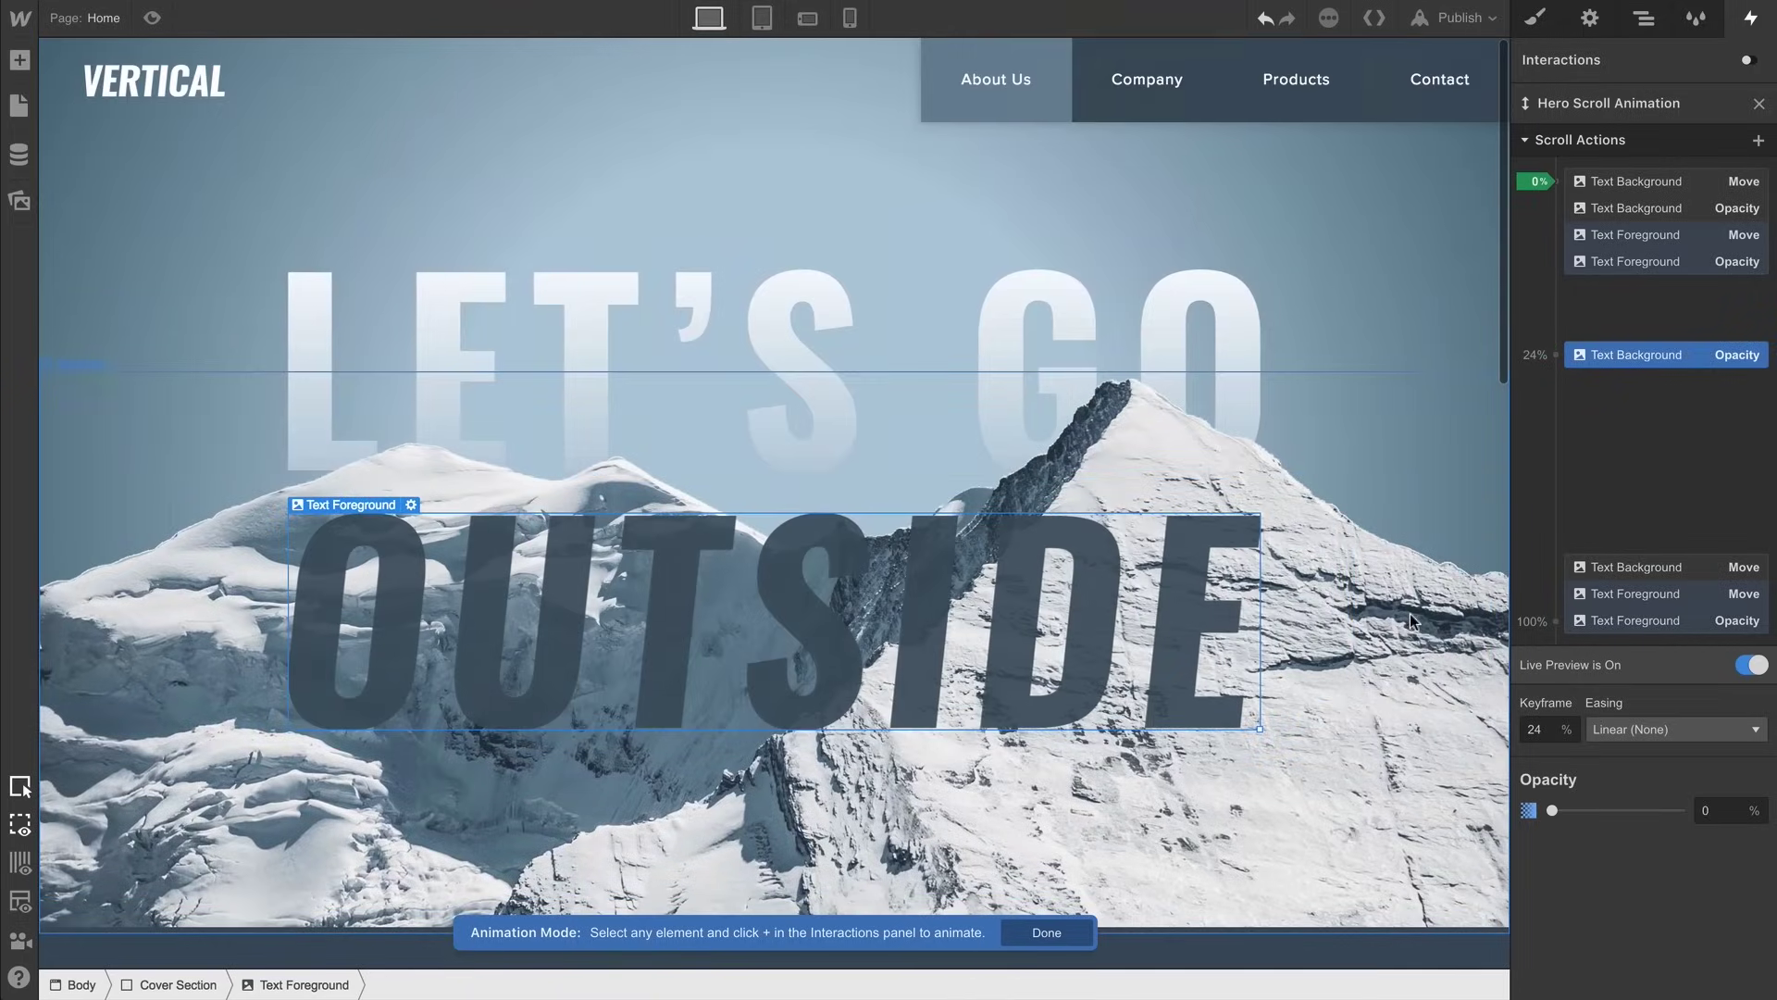
{"action": "left_click_drag", "start_coordinate": [1591, 620], "coordinate": [1609, 361]}
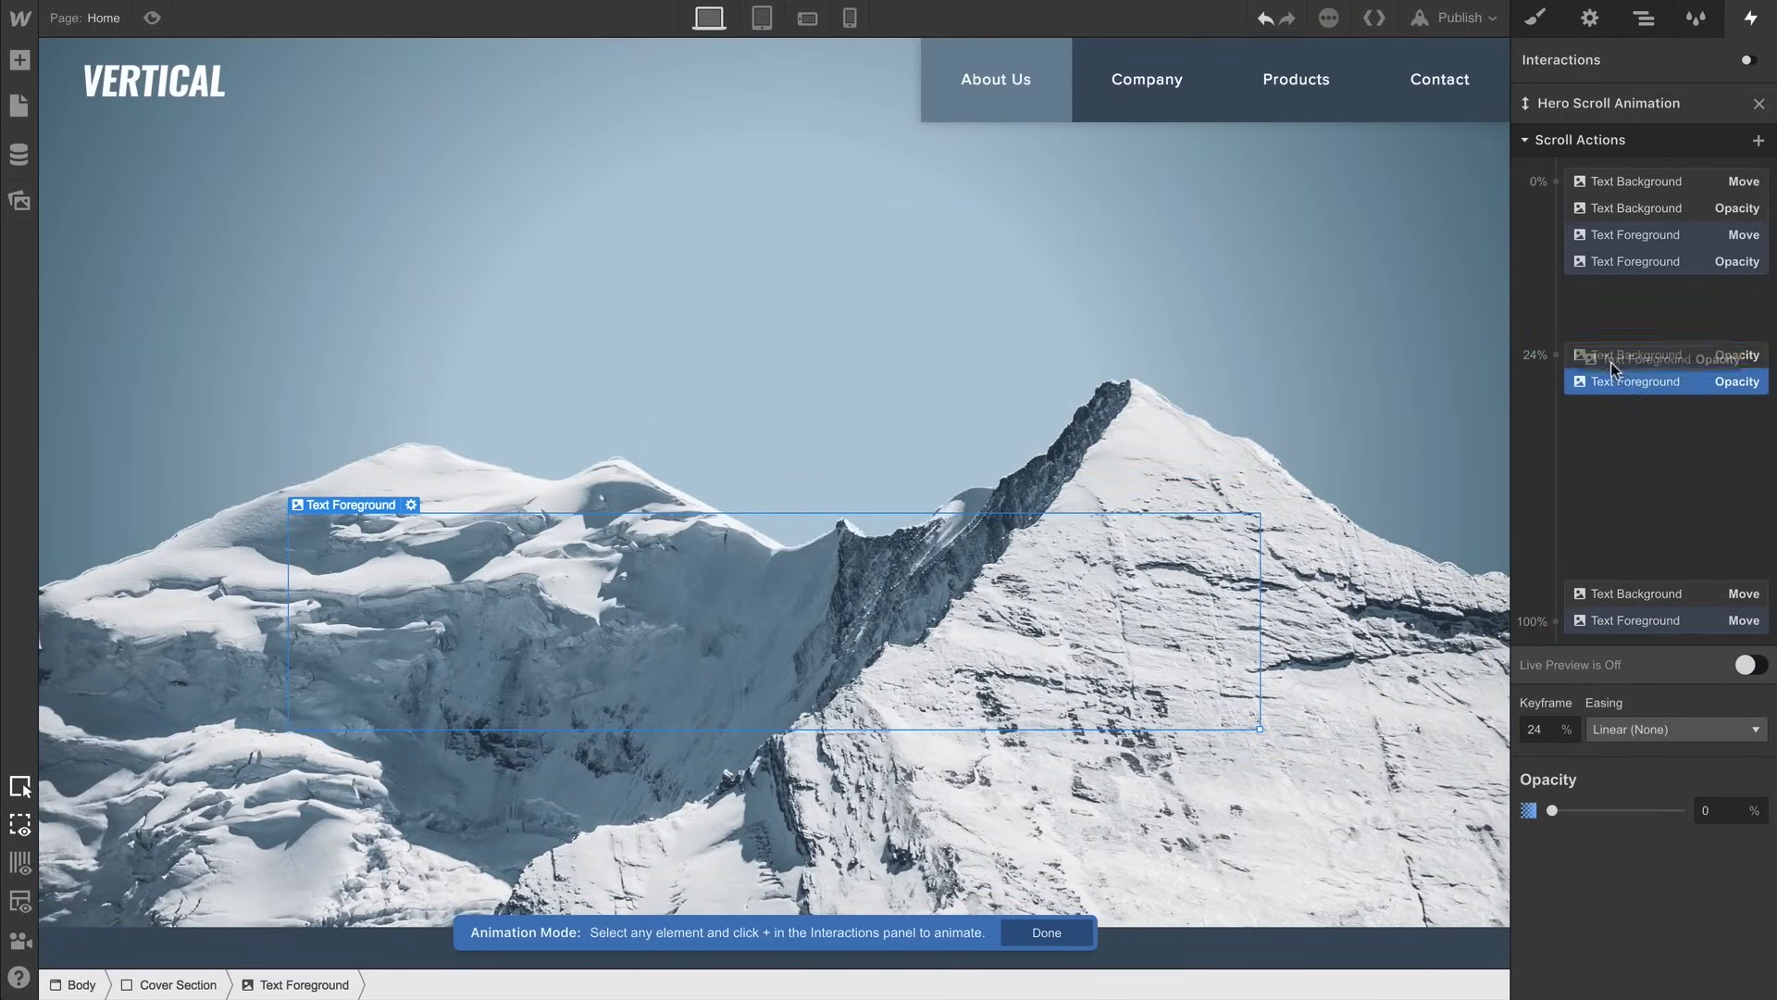
{"action": "left_click", "coordinate": [1744, 665]}
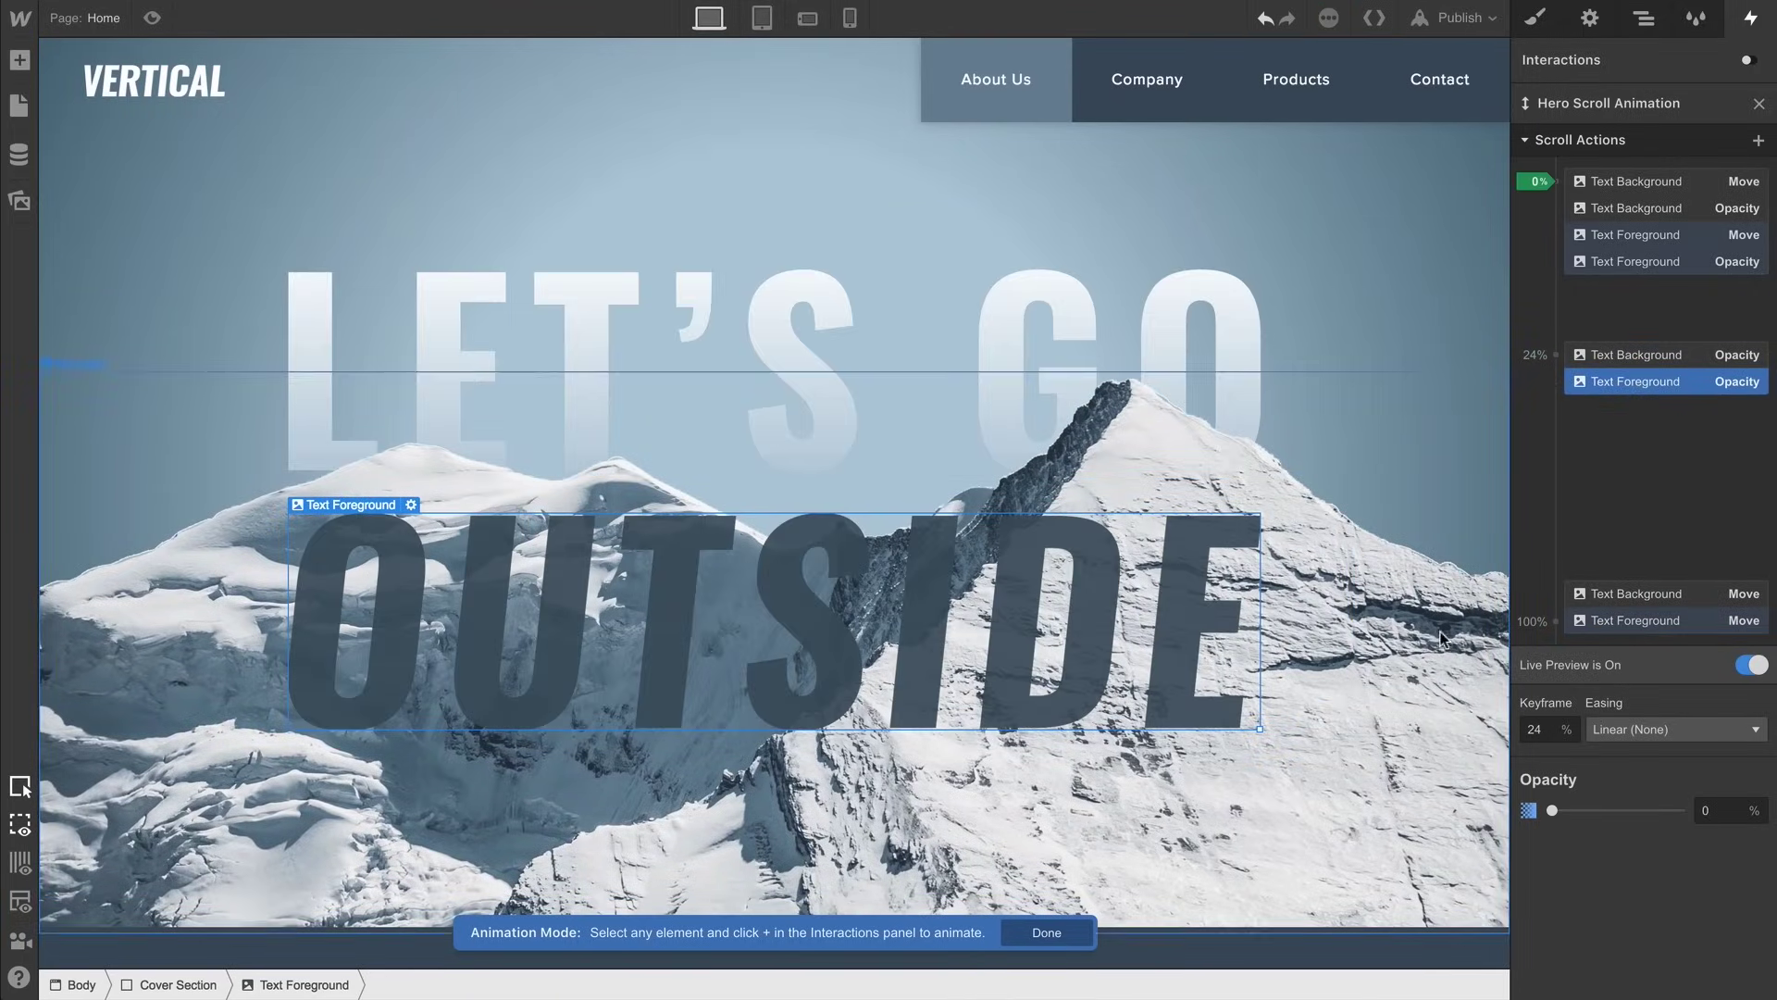
{"action": "scroll", "coordinate": [1440, 635], "scroll_direction": "down", "scroll_amount": 2}
{"action": "scroll", "coordinate": [1440, 636], "scroll_direction": "up", "scroll_amount": 3}
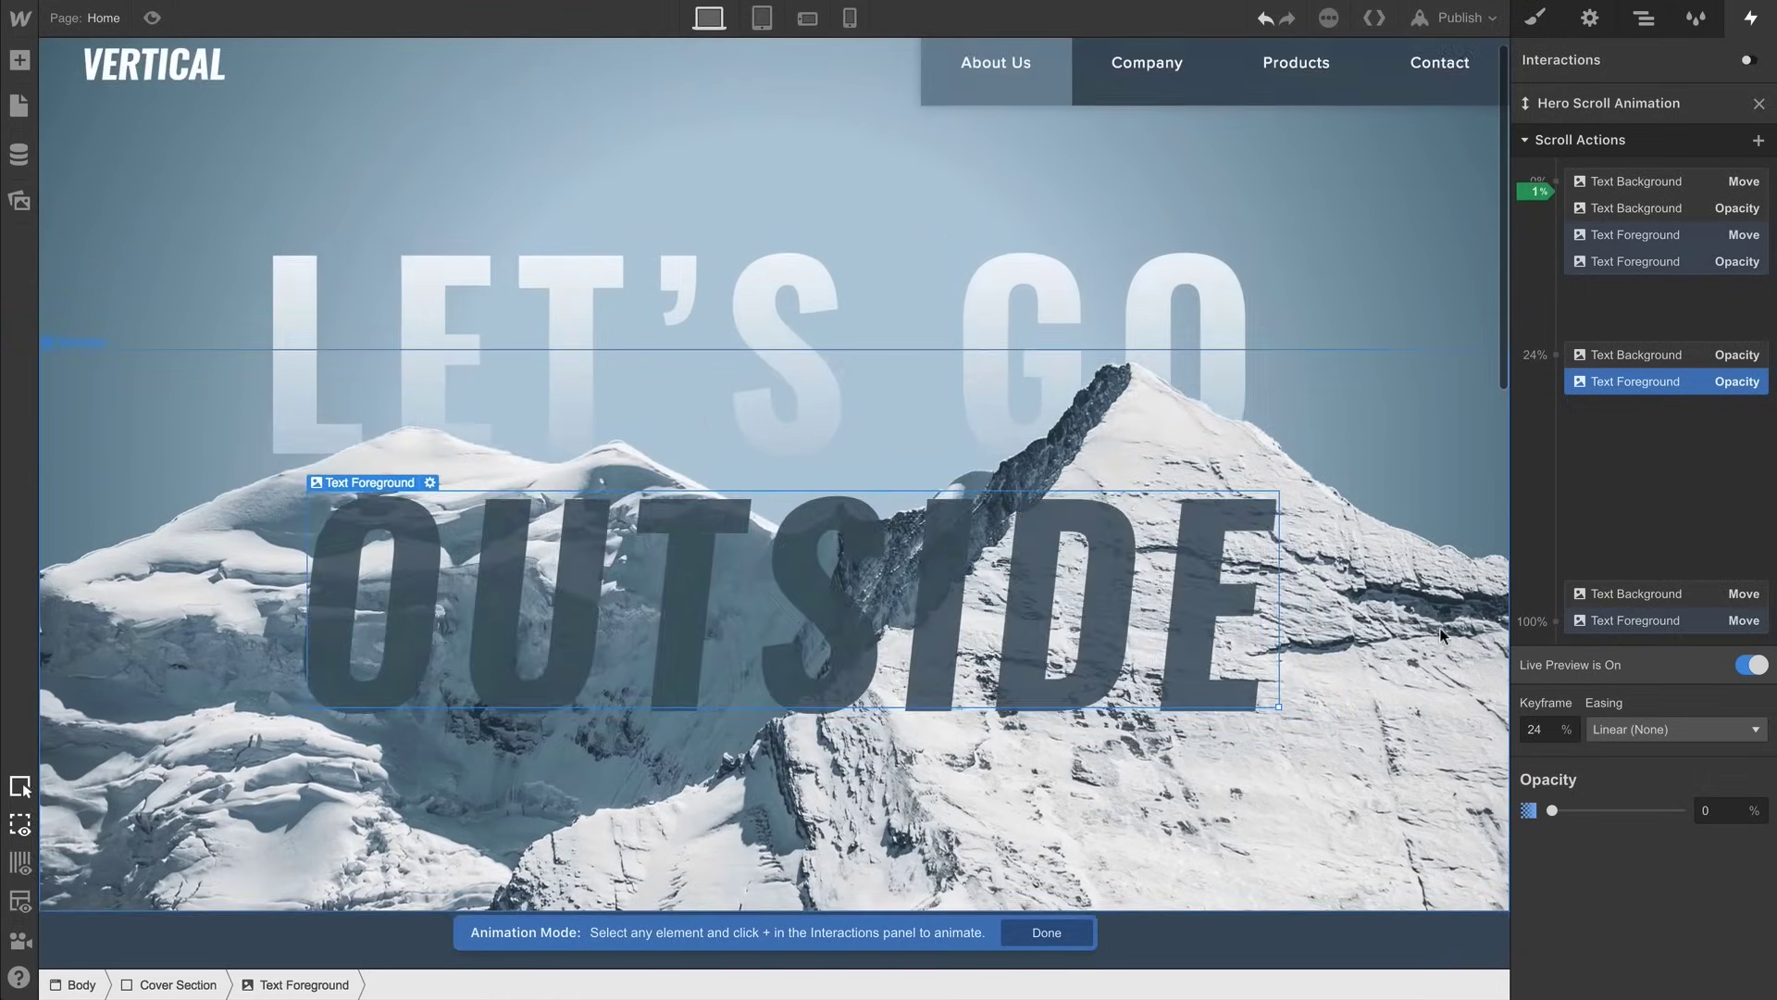
{"action": "scroll", "coordinate": [1441, 636], "scroll_direction": "down", "scroll_amount": 3}
{"action": "scroll", "coordinate": [1440, 628], "scroll_direction": "up", "scroll_amount": 3}
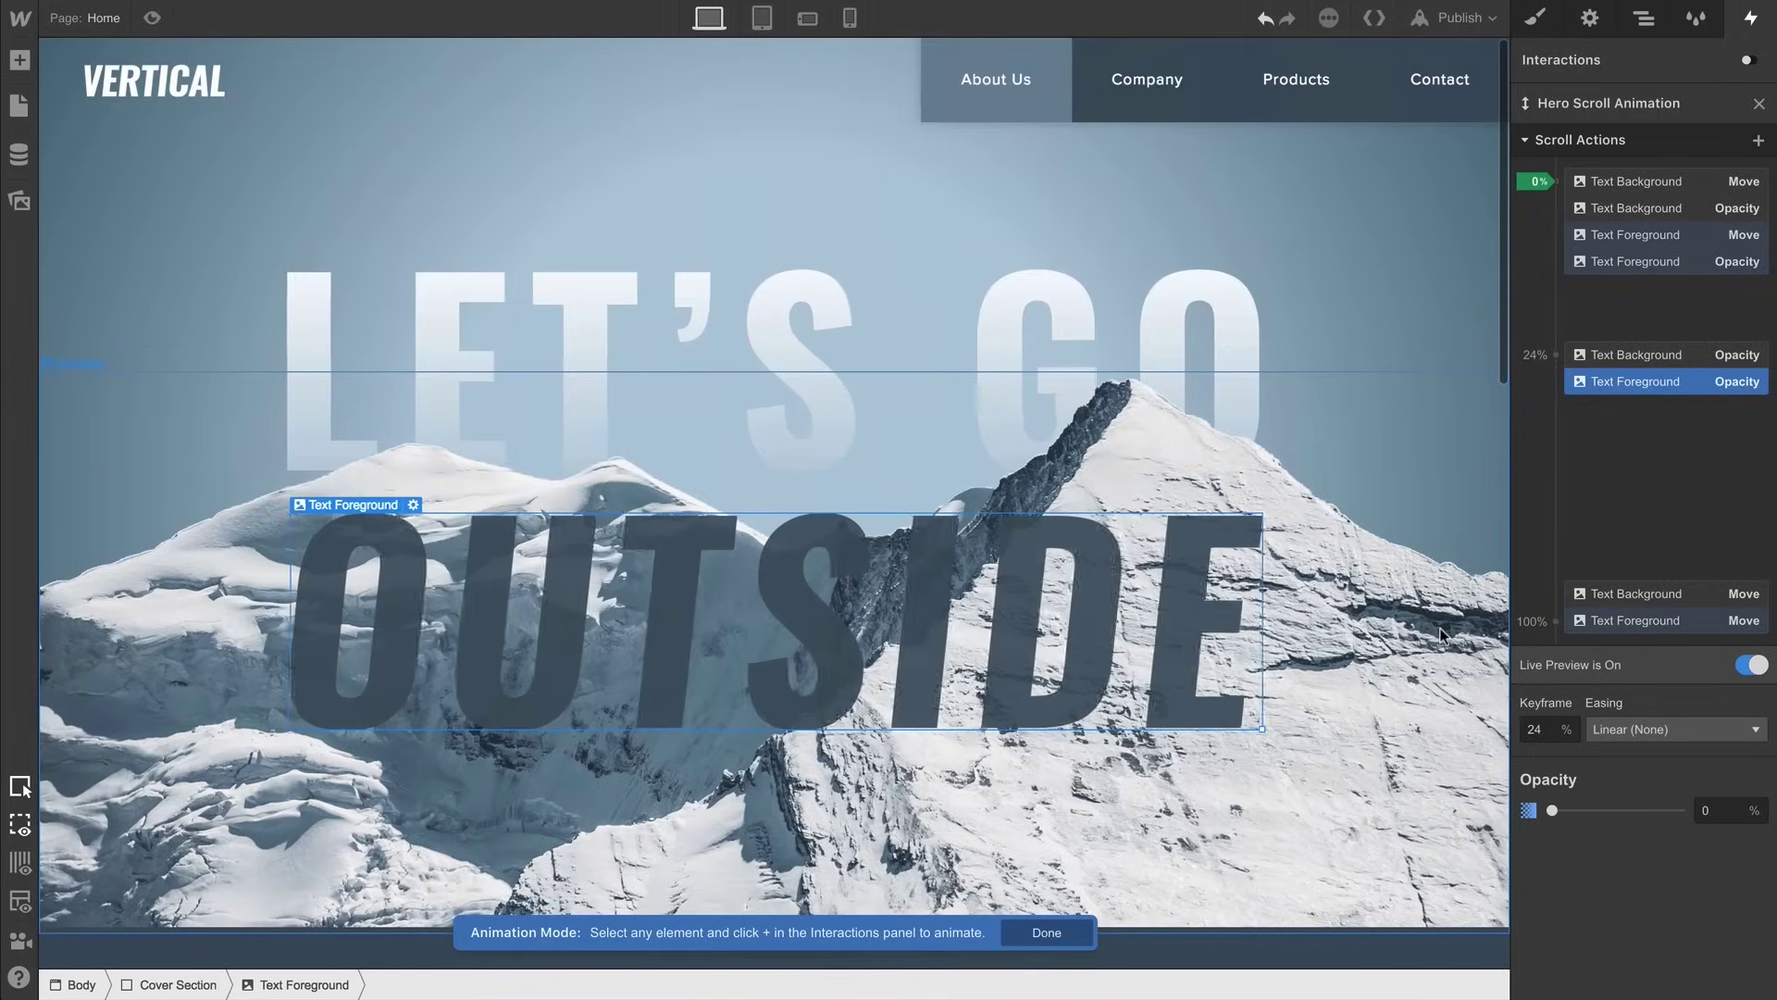
Select both 24% Opacity keyframes and drag them down the Scroll Actions timeline to 35%
{"action": "left_click", "coordinate": [1622, 356], "text": "shift"}
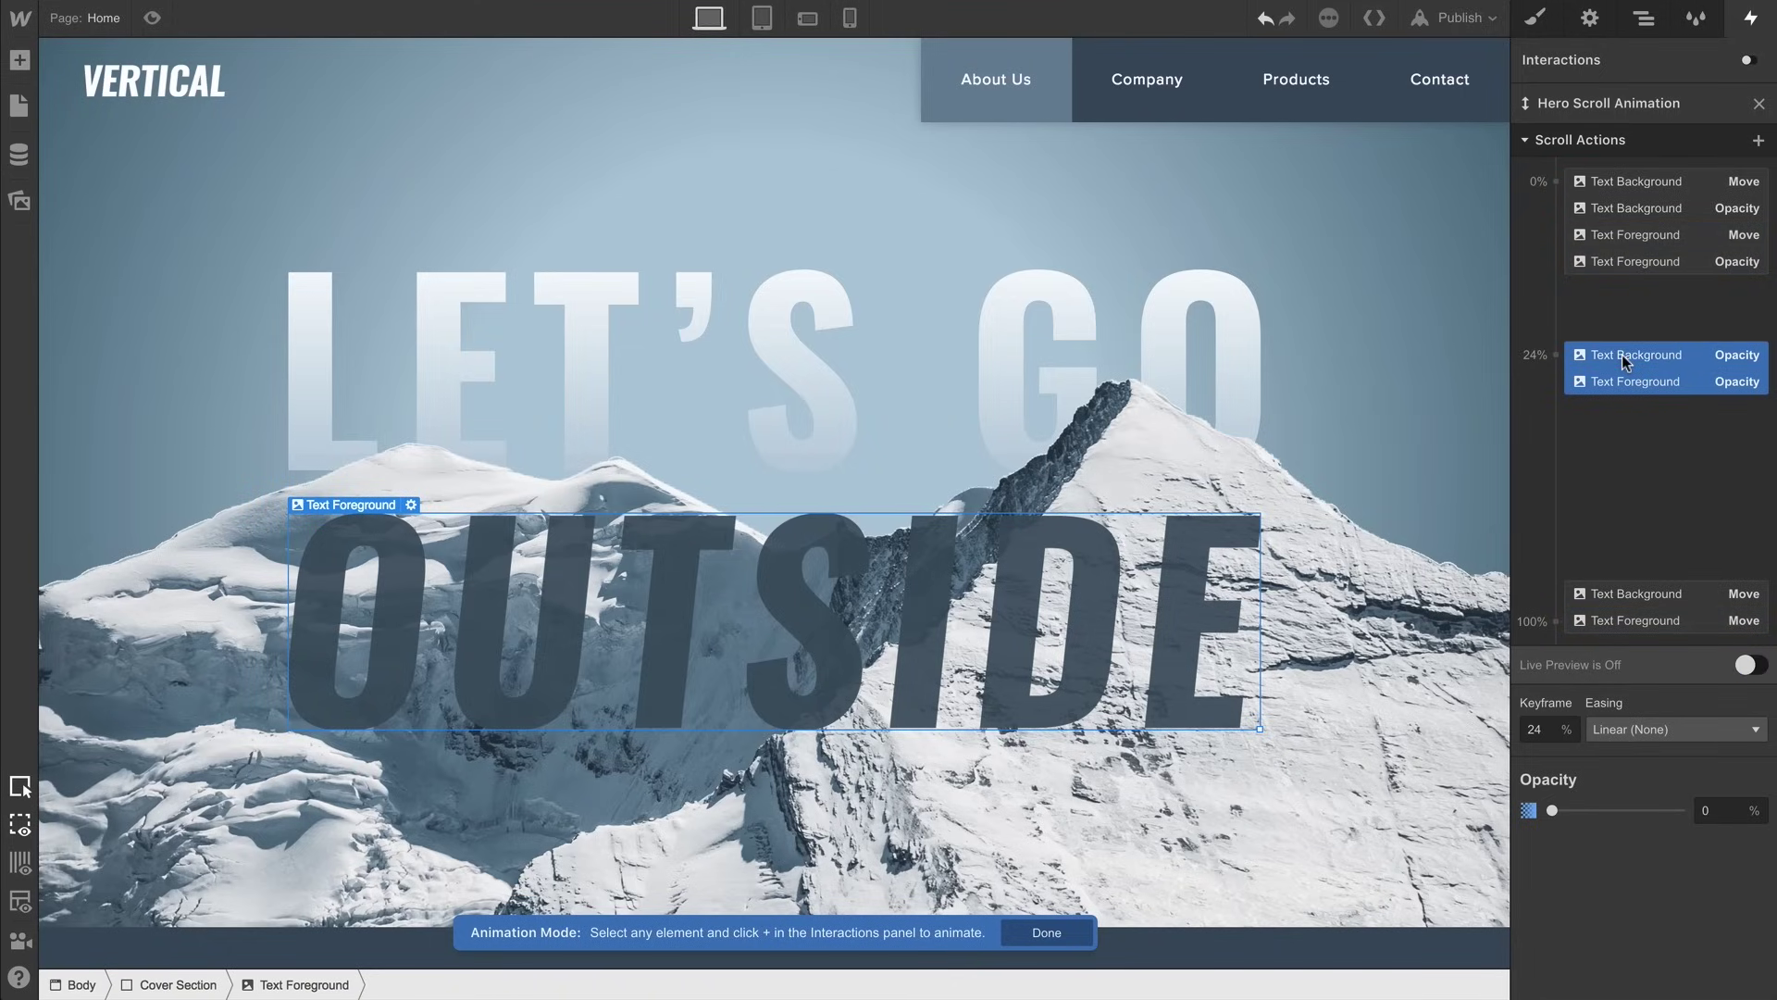
{"action": "left_click", "coordinate": [1632, 209]}
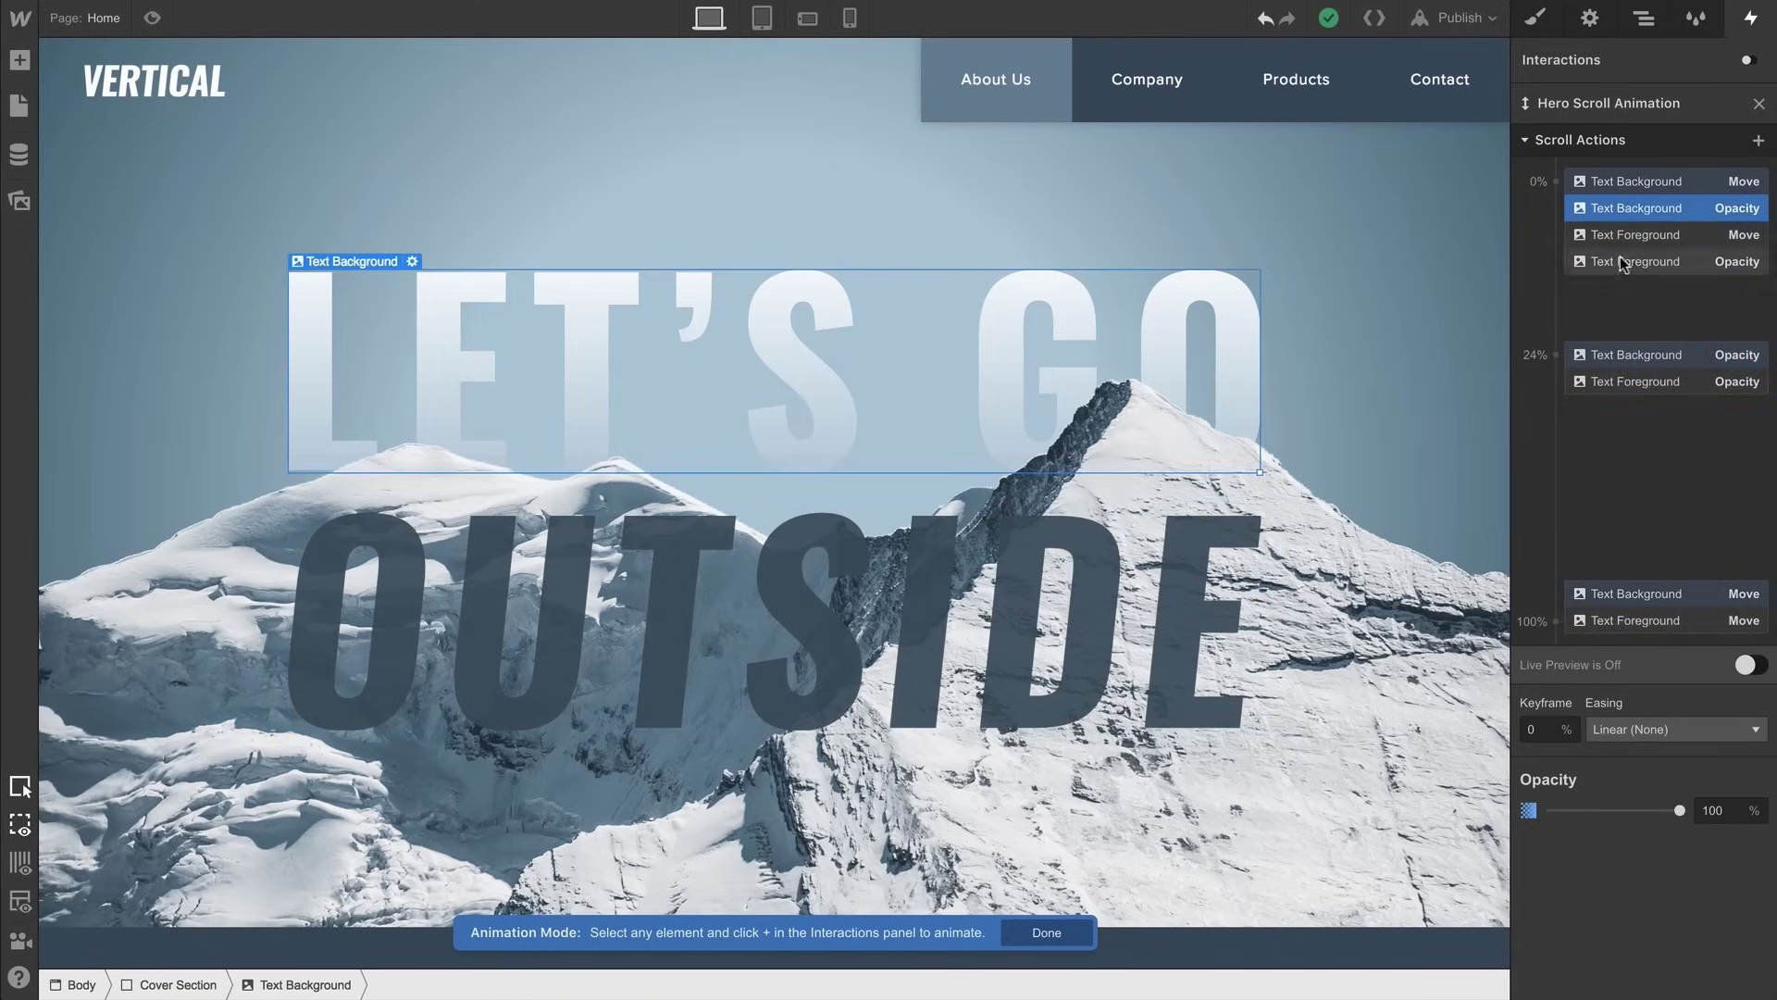
{"action": "left_click", "coordinate": [1629, 261], "text": "shift"}
{"action": "left_click", "coordinate": [1628, 382], "text": "shift"}
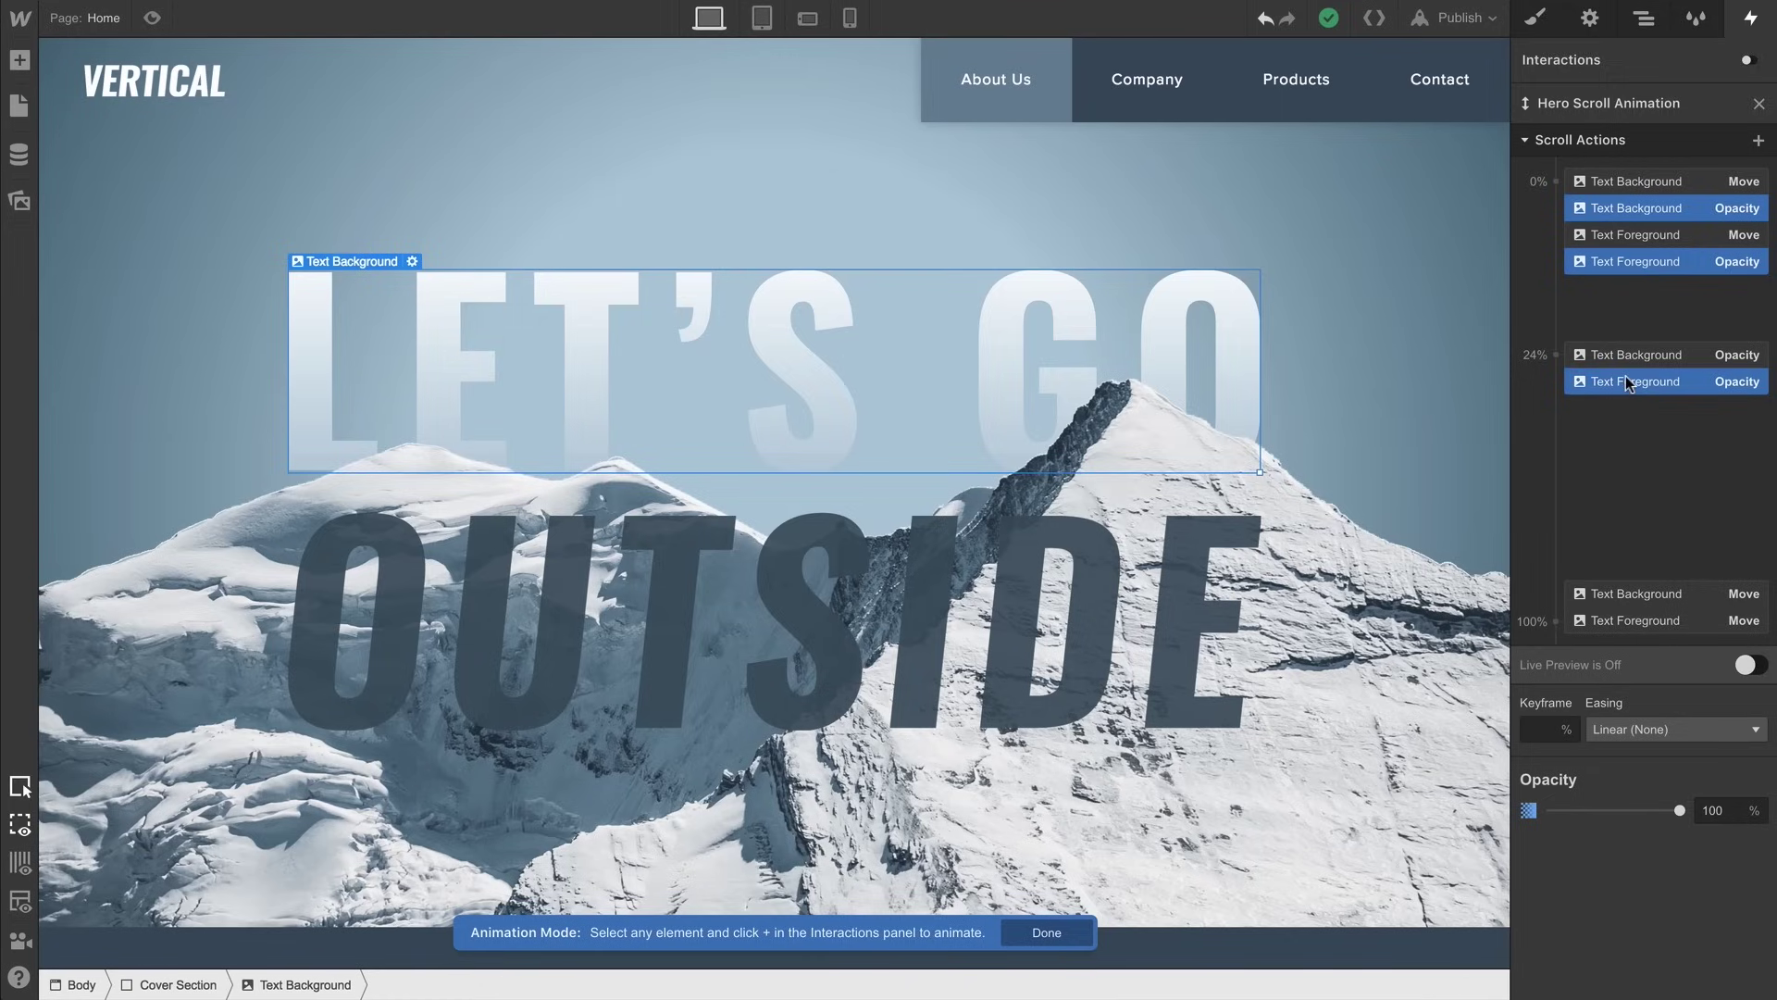
{"action": "left_click", "coordinate": [1627, 352]}
{"action": "left_click", "coordinate": [1626, 379], "text": "shift"}
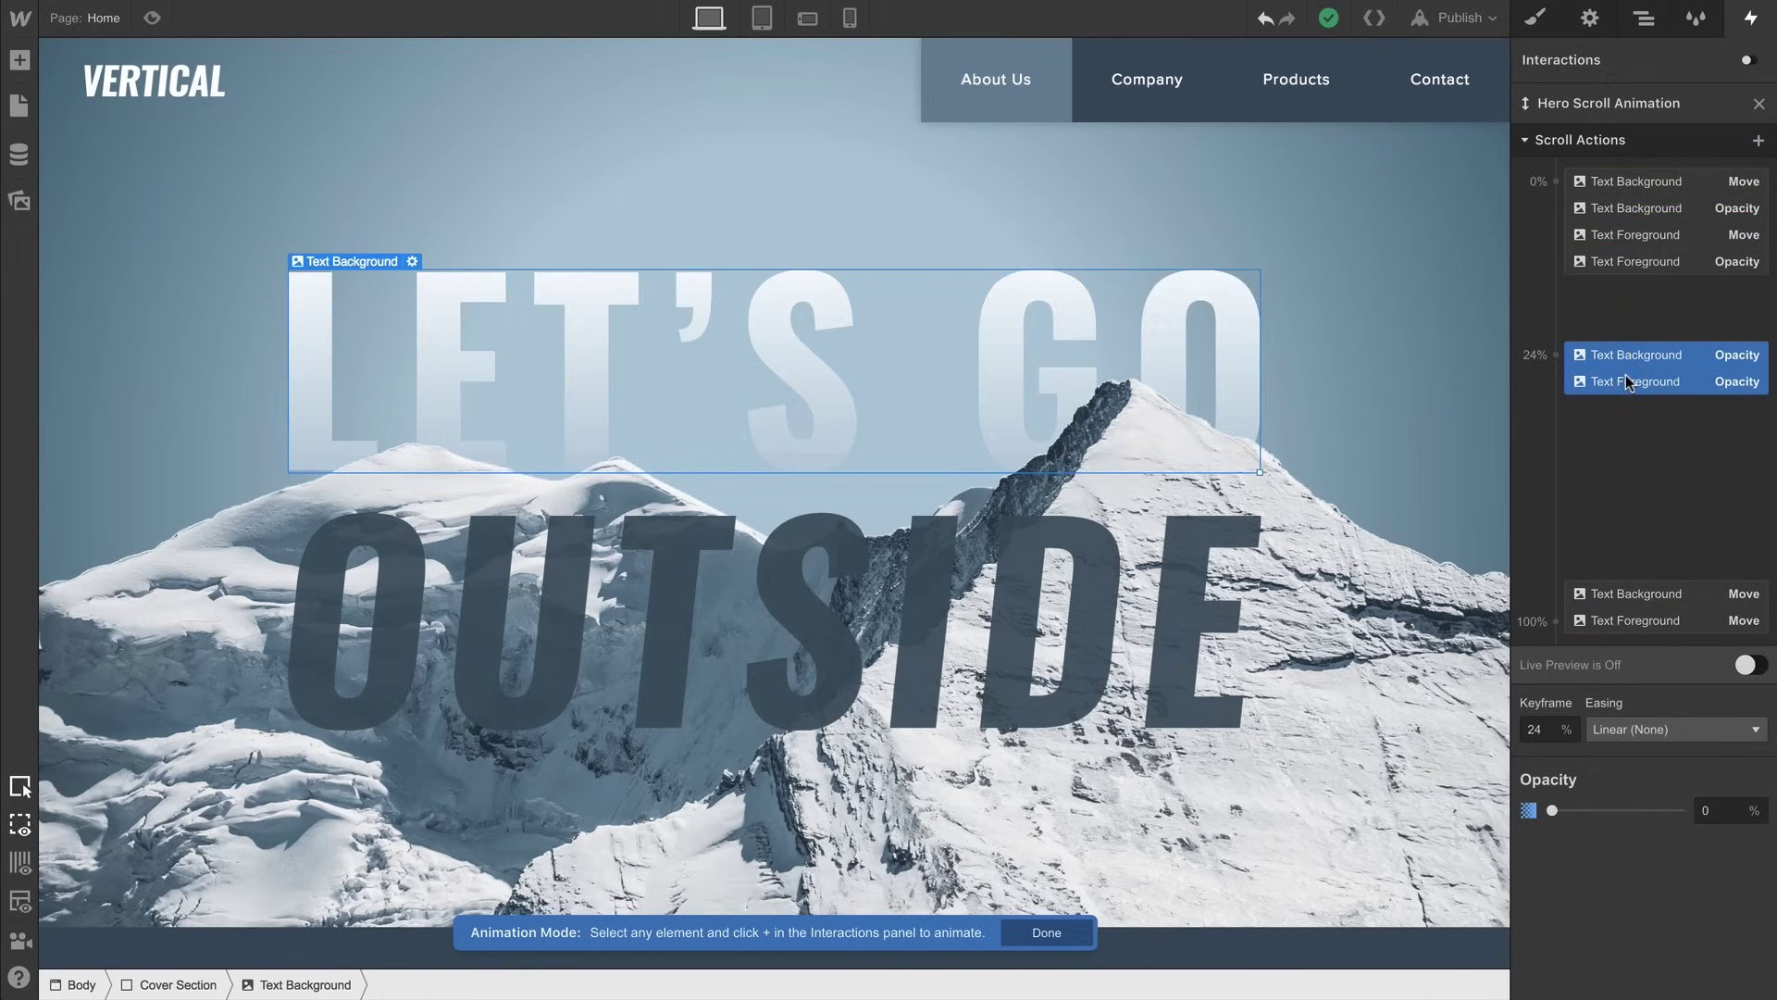
{"action": "left_click_drag", "start_coordinate": [1625, 374], "coordinate": [1625, 413]}
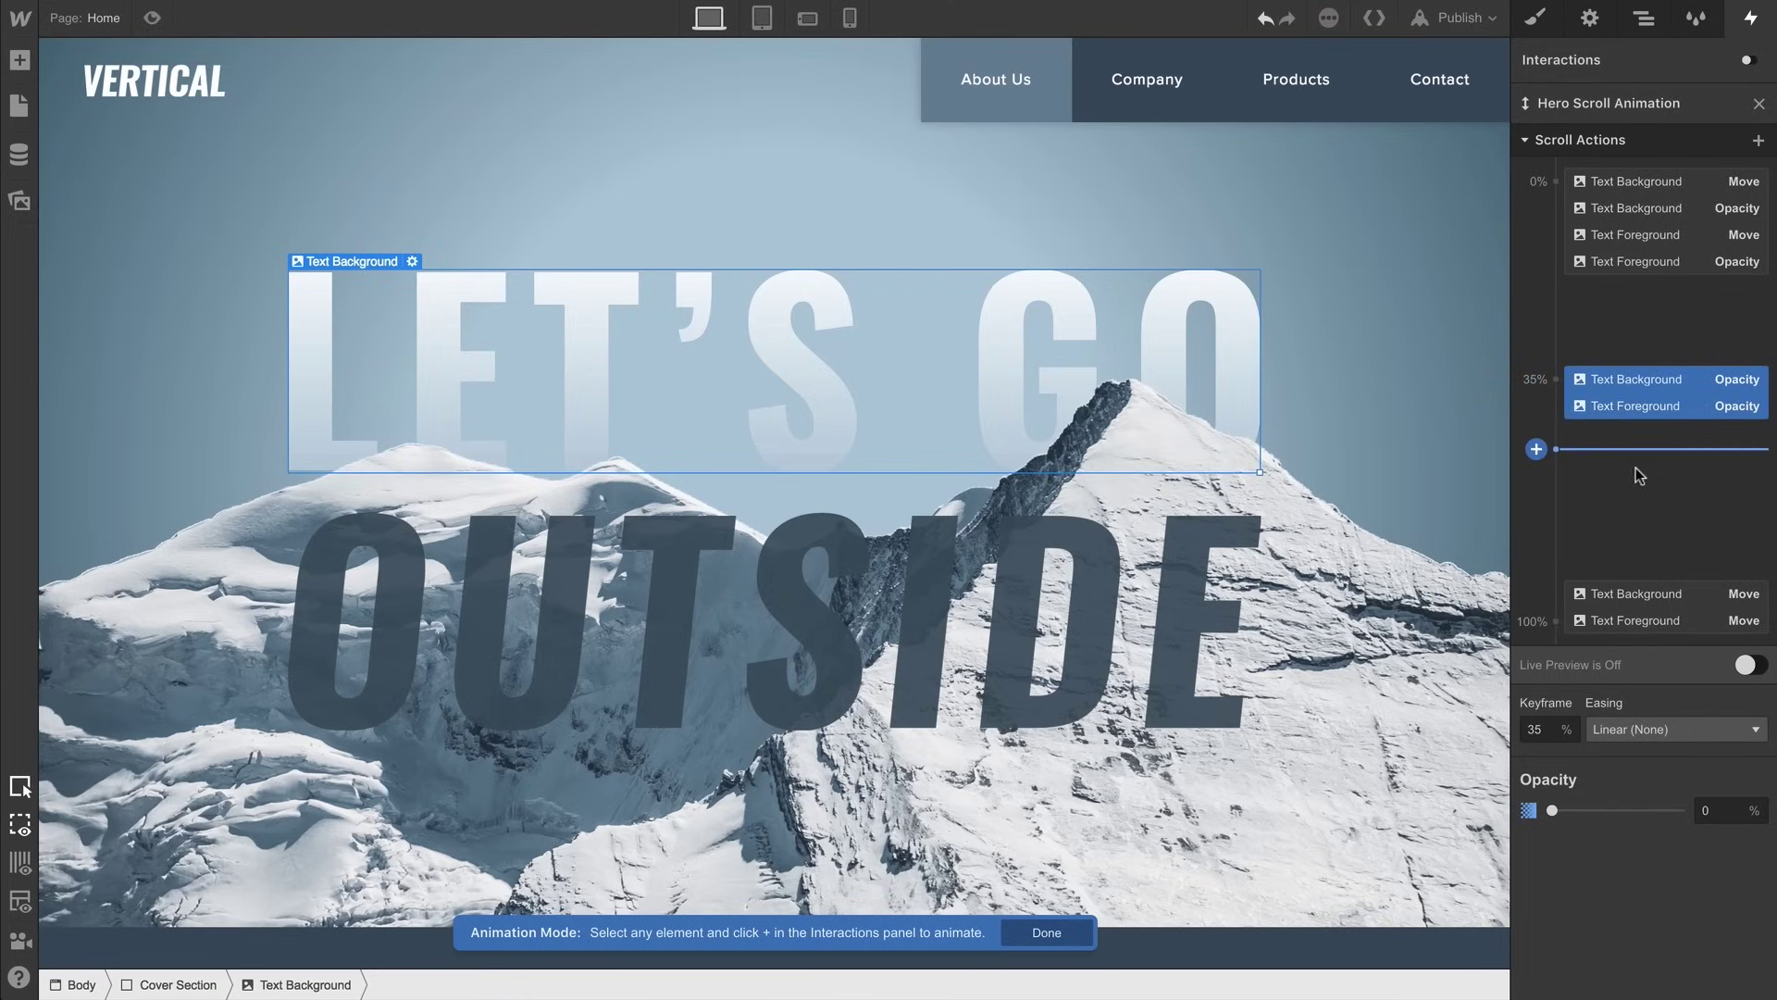
Turn Live Preview on and scroll past 35% to see LET'S GO and OUTSIDE fully faded
{"action": "left_click", "coordinate": [1750, 664]}
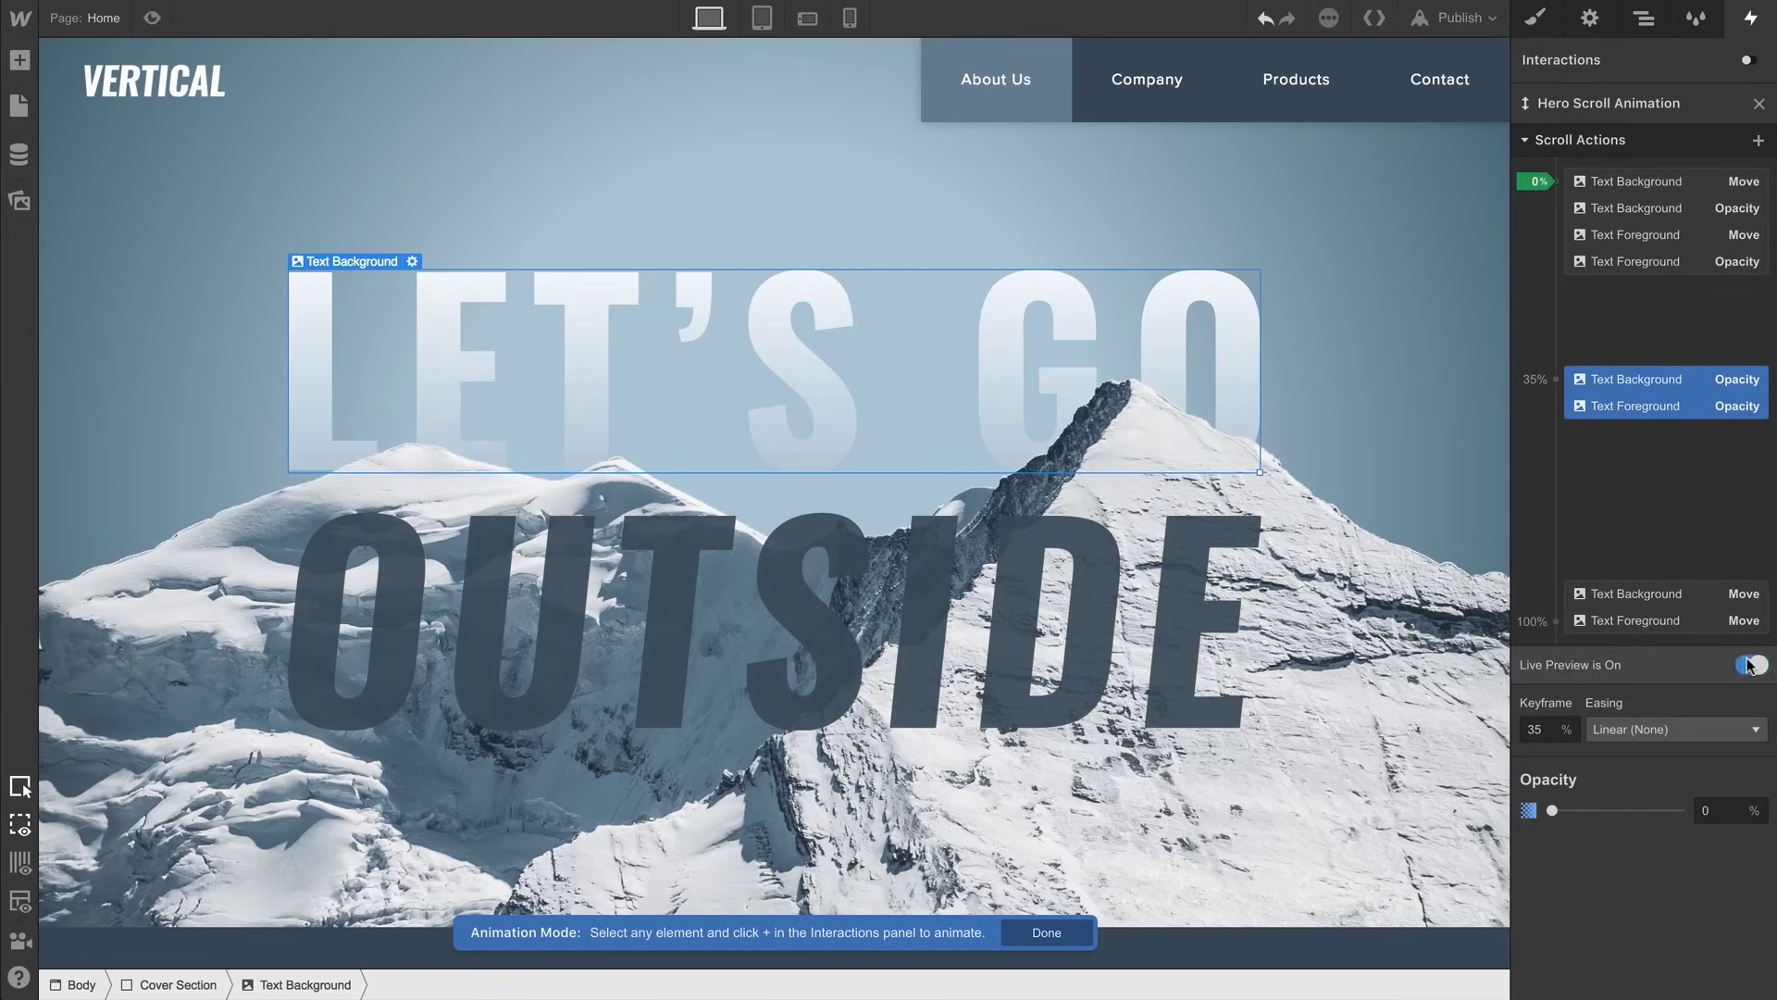
{"action": "scroll", "coordinate": [1351, 603], "scroll_direction": "down", "scroll_amount": 5}
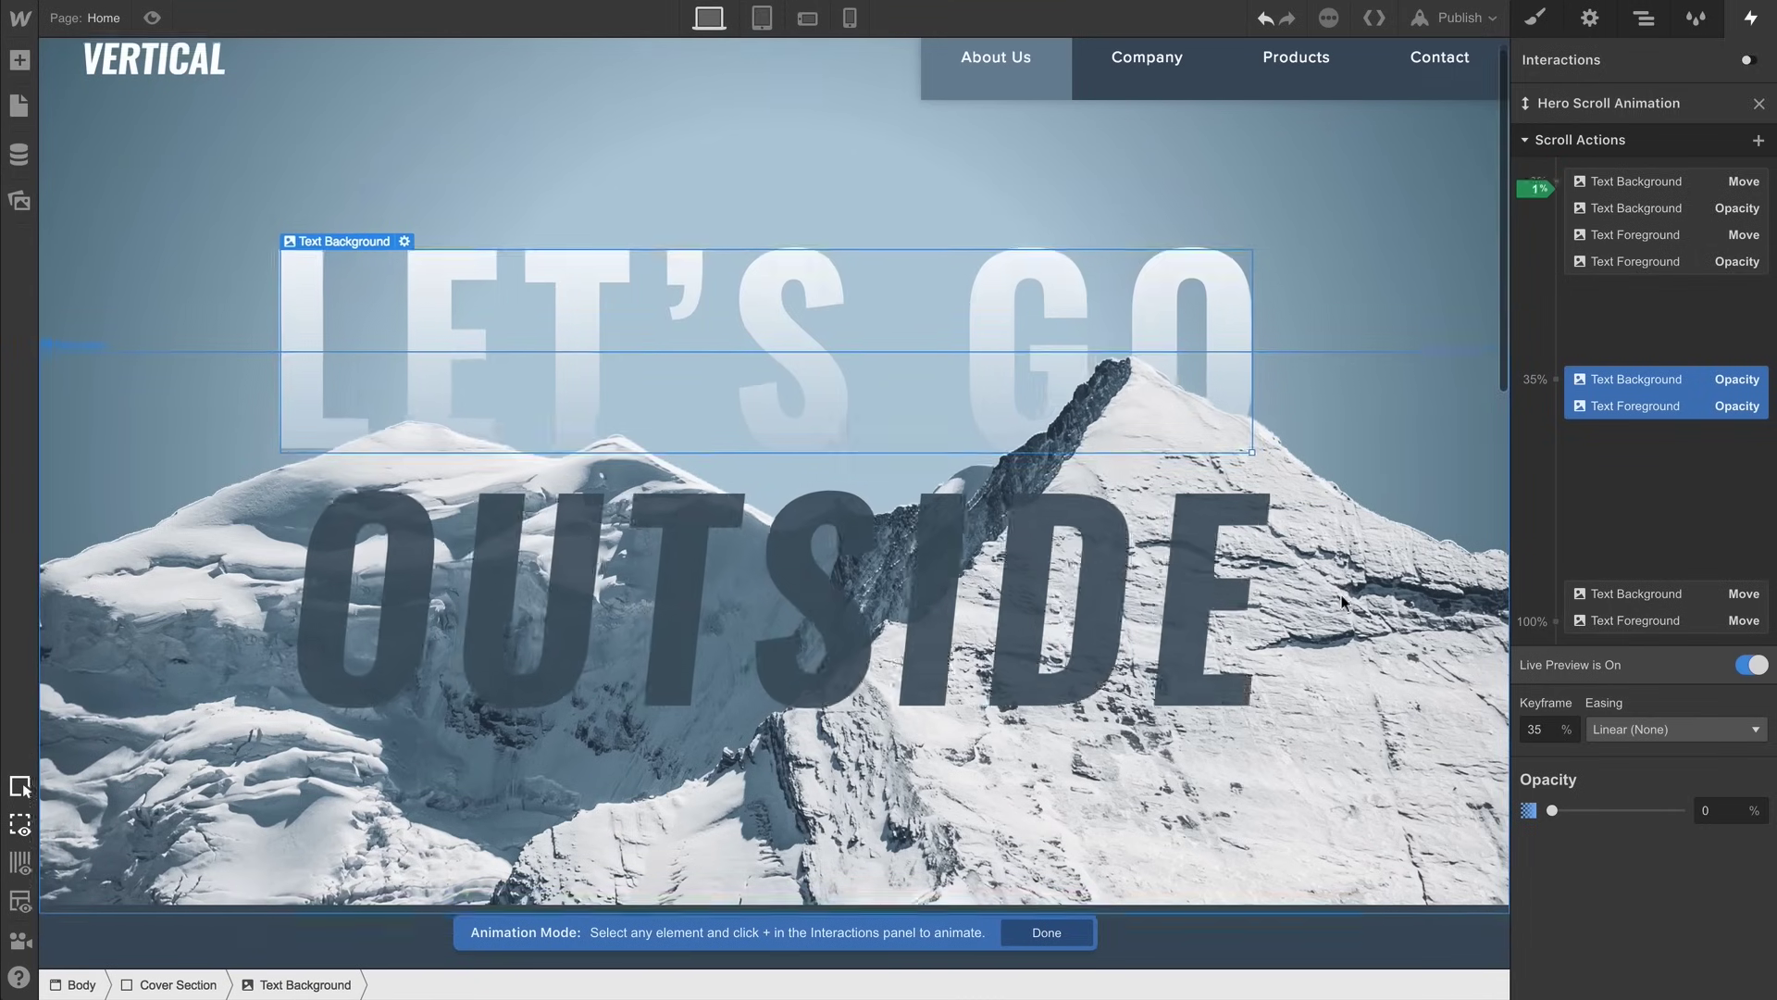
{"action": "scroll", "coordinate": [1342, 597], "scroll_direction": "down", "scroll_amount": 4}
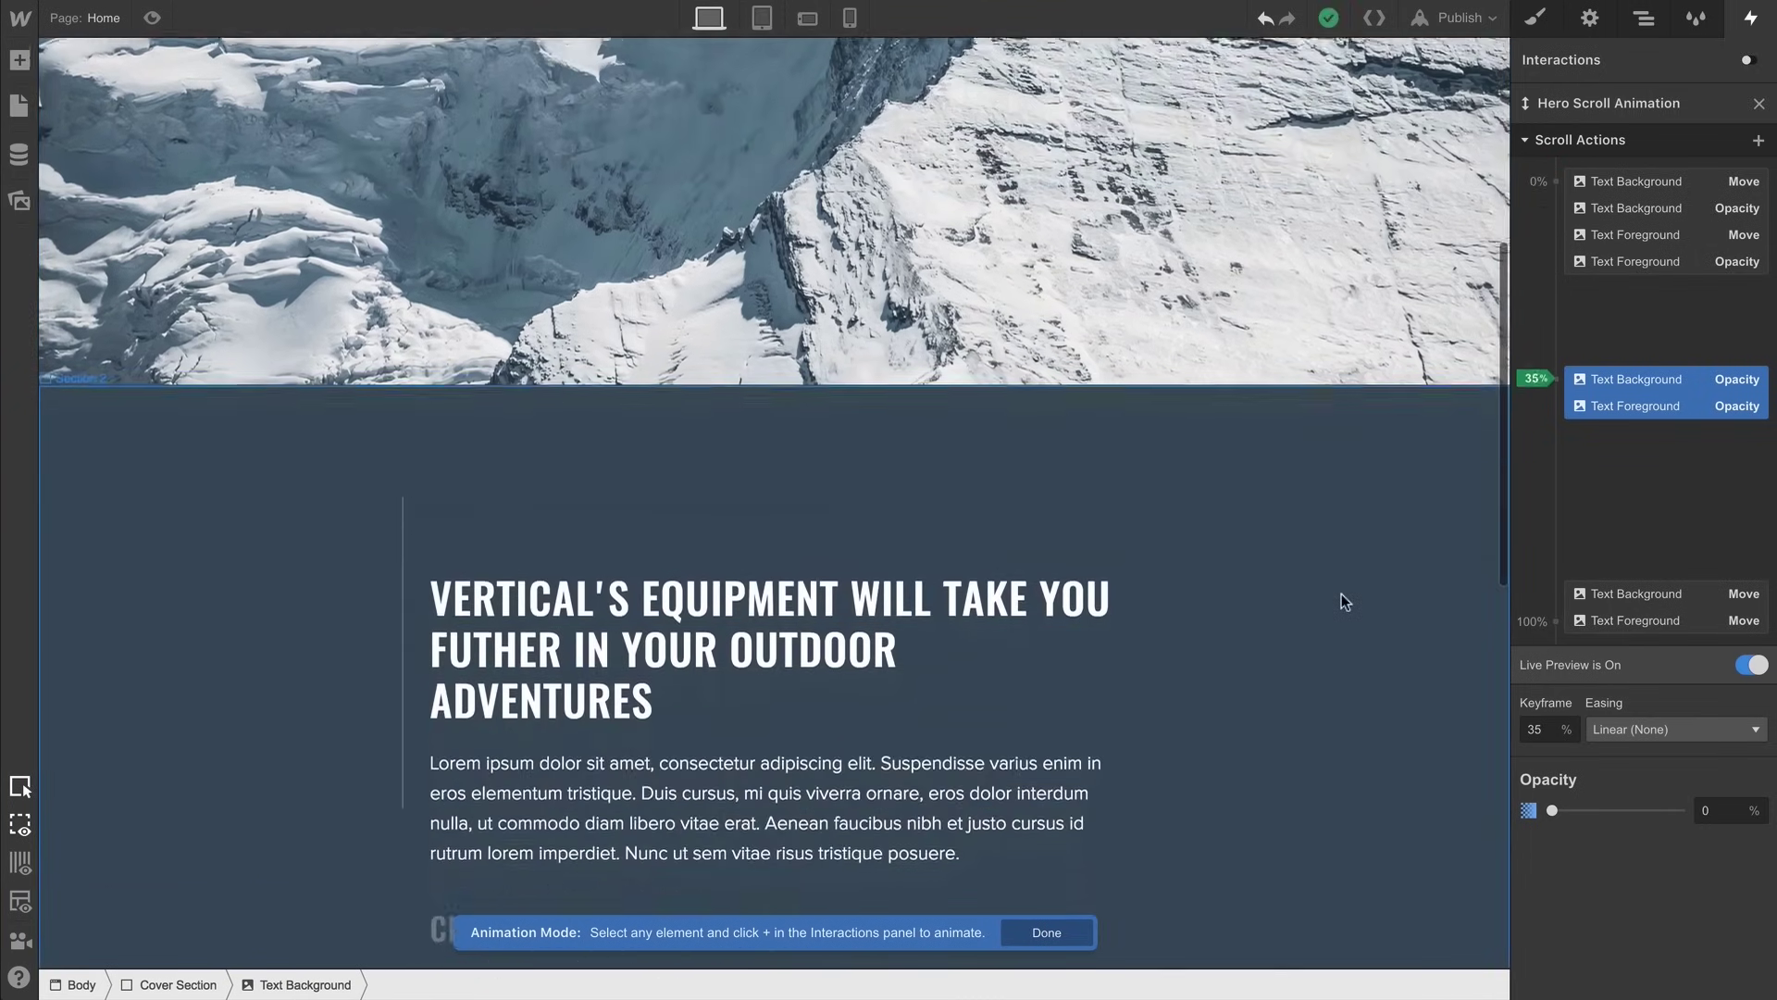
{"action": "scroll", "coordinate": [1341, 592], "scroll_direction": "up", "scroll_amount": 9}
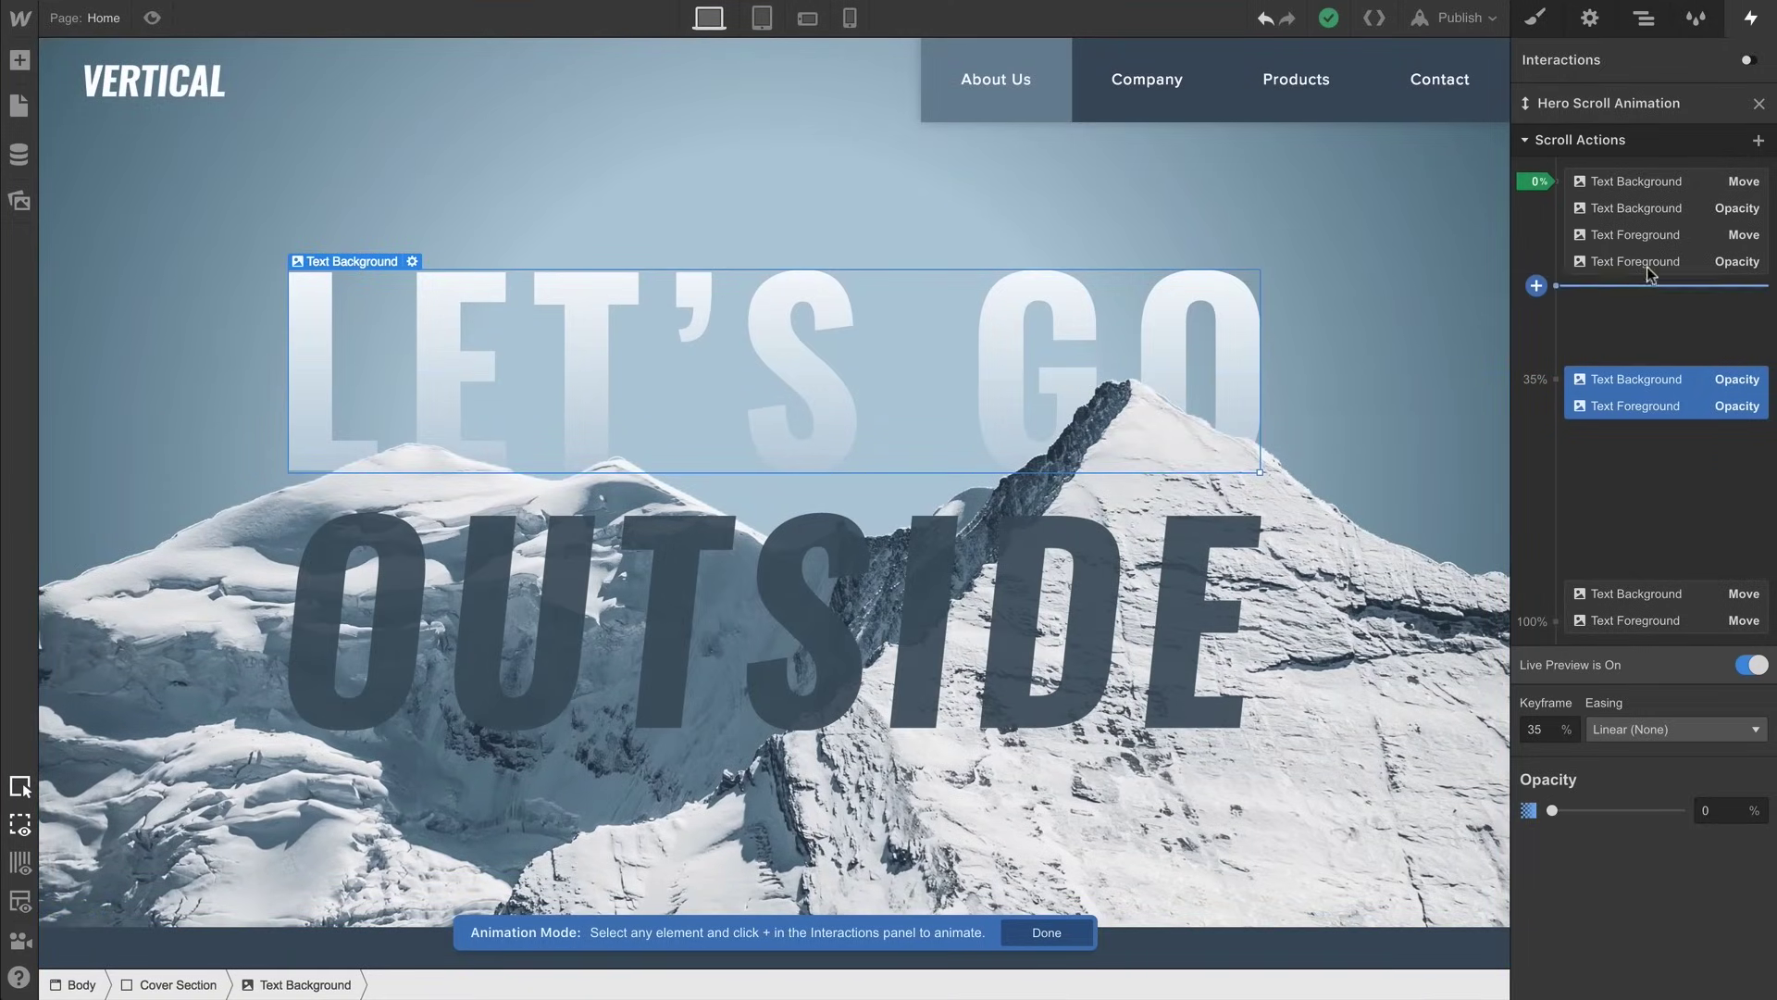
Select the 0% Text Background Move keyframe, then open the add-action menu at a later timeline point
{"action": "left_click", "coordinate": [1716, 191]}
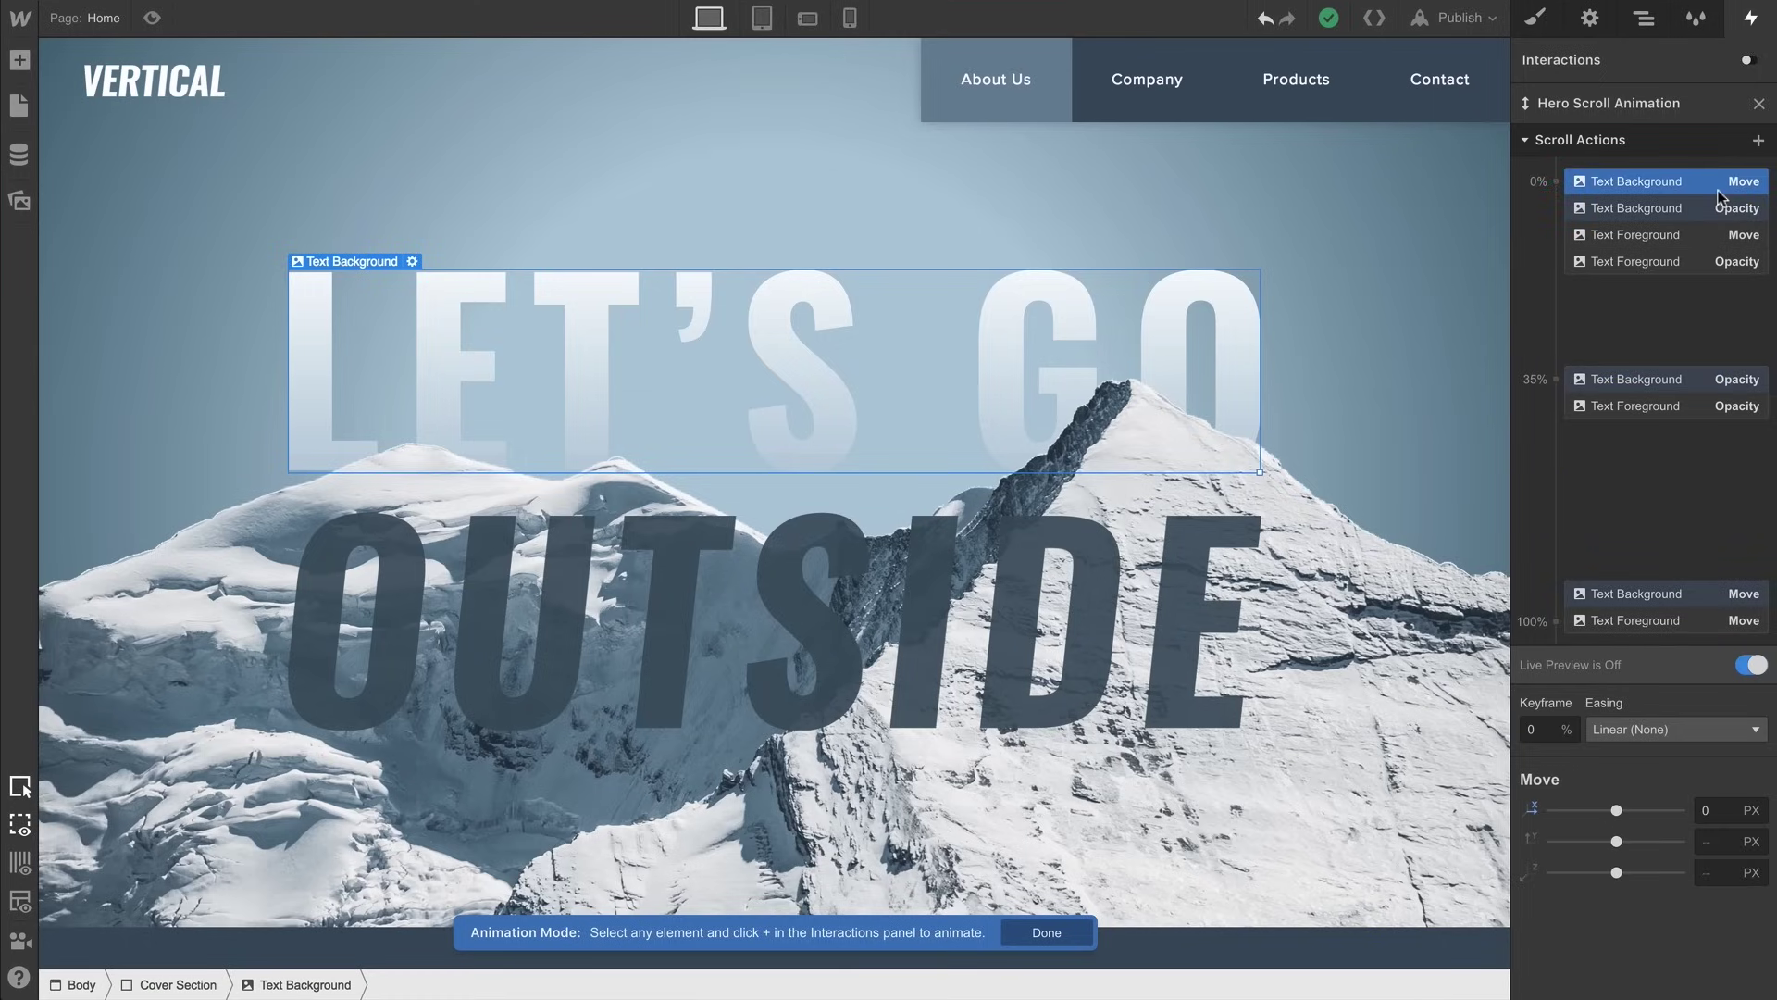
{"action": "left_click", "coordinate": [1759, 140]}
{"action": "left_click", "coordinate": [1740, 149]}
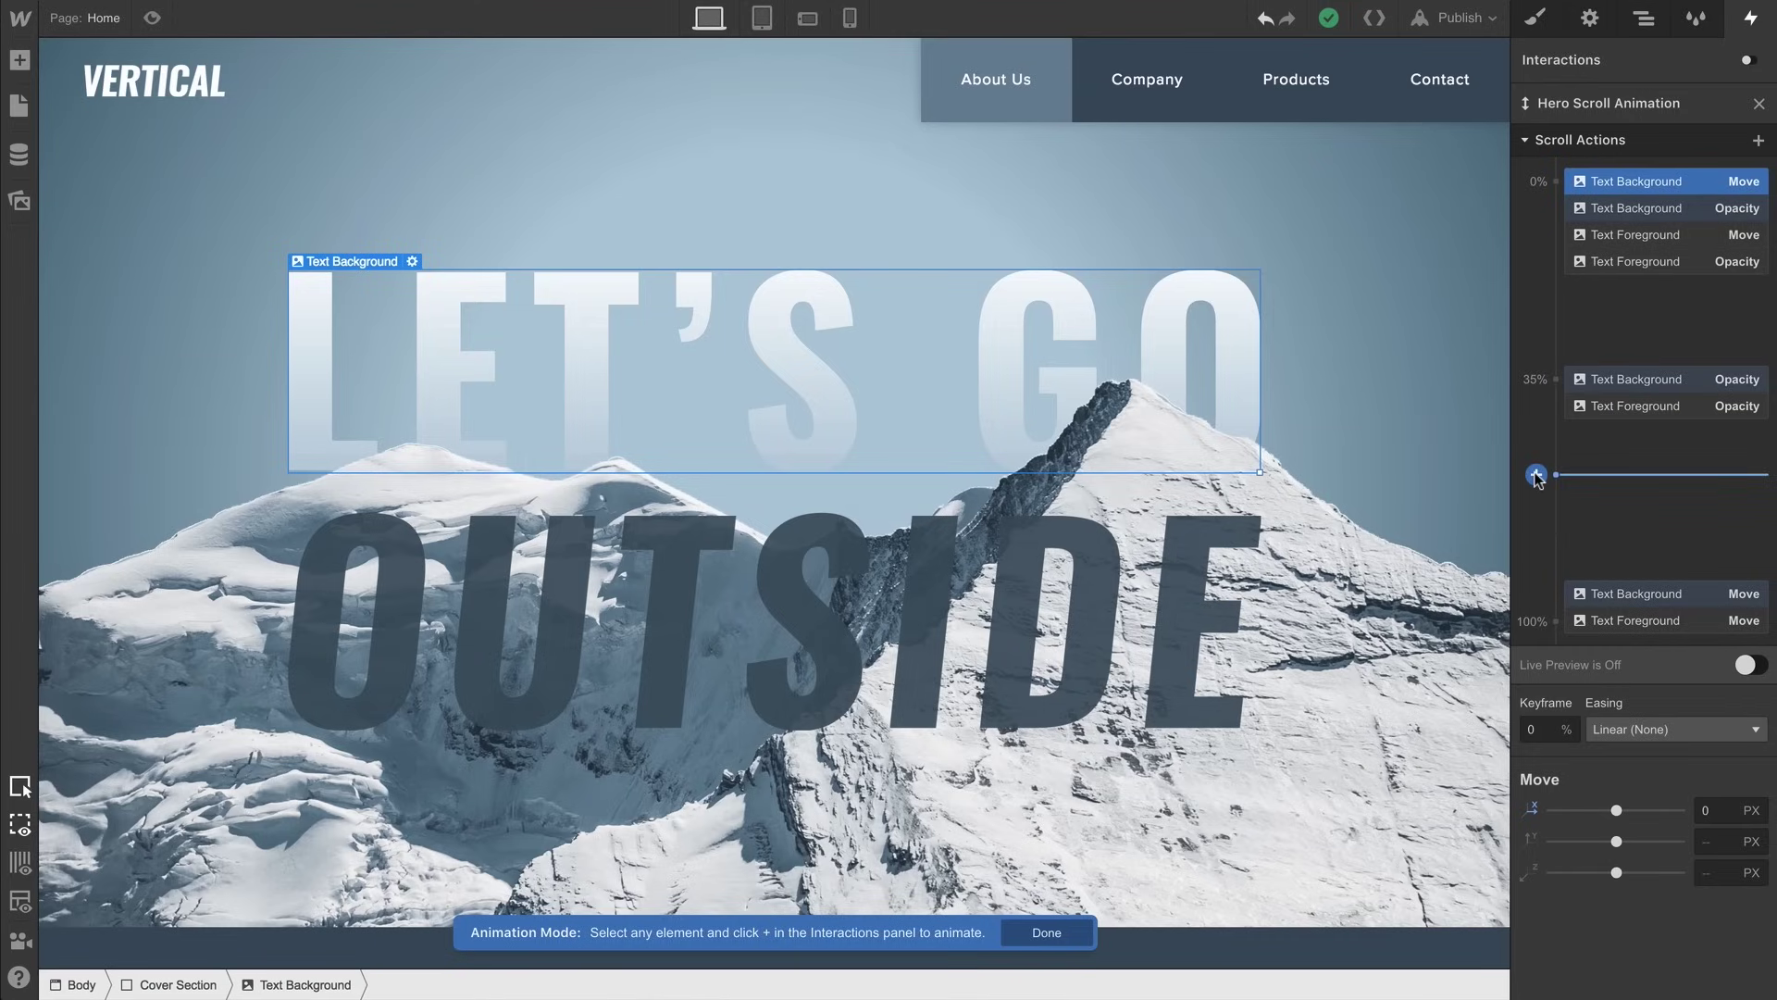
{"action": "left_click", "coordinate": [1537, 484]}
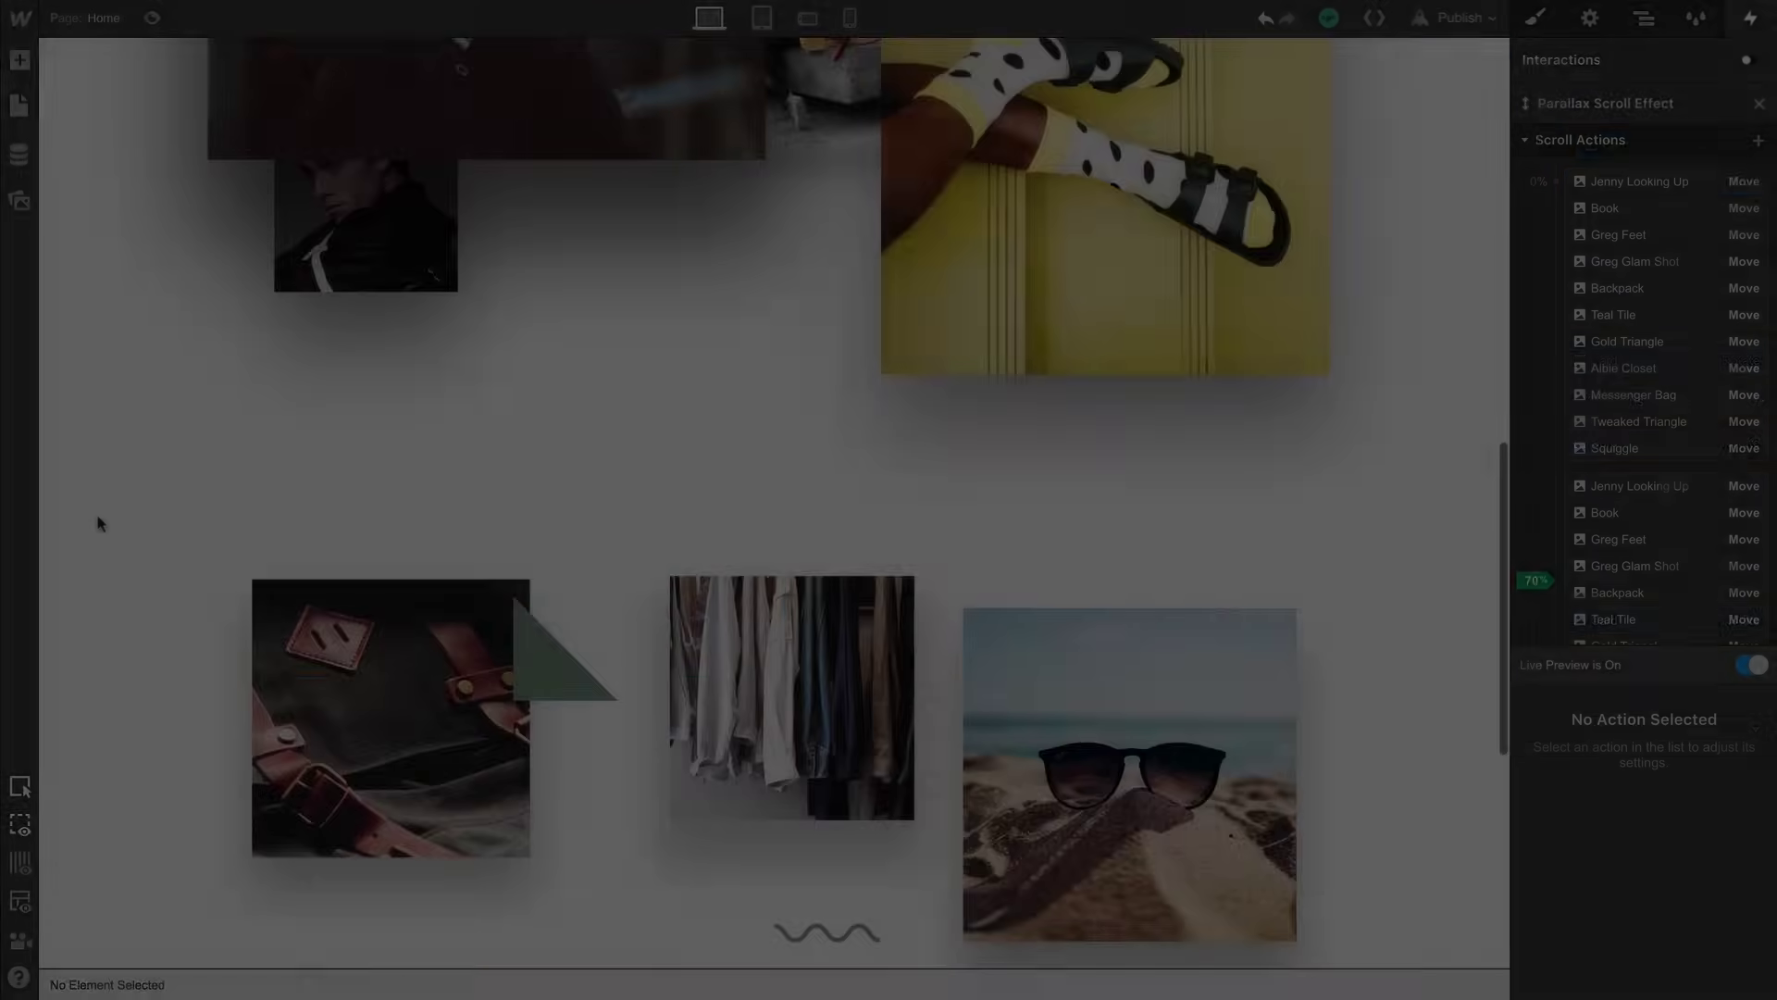
Scroll up in the Interactions panel toward the On Selected Element trigger options
{"action": "scroll", "coordinate": [100, 523], "scroll_direction": "up", "scroll_amount": 5}
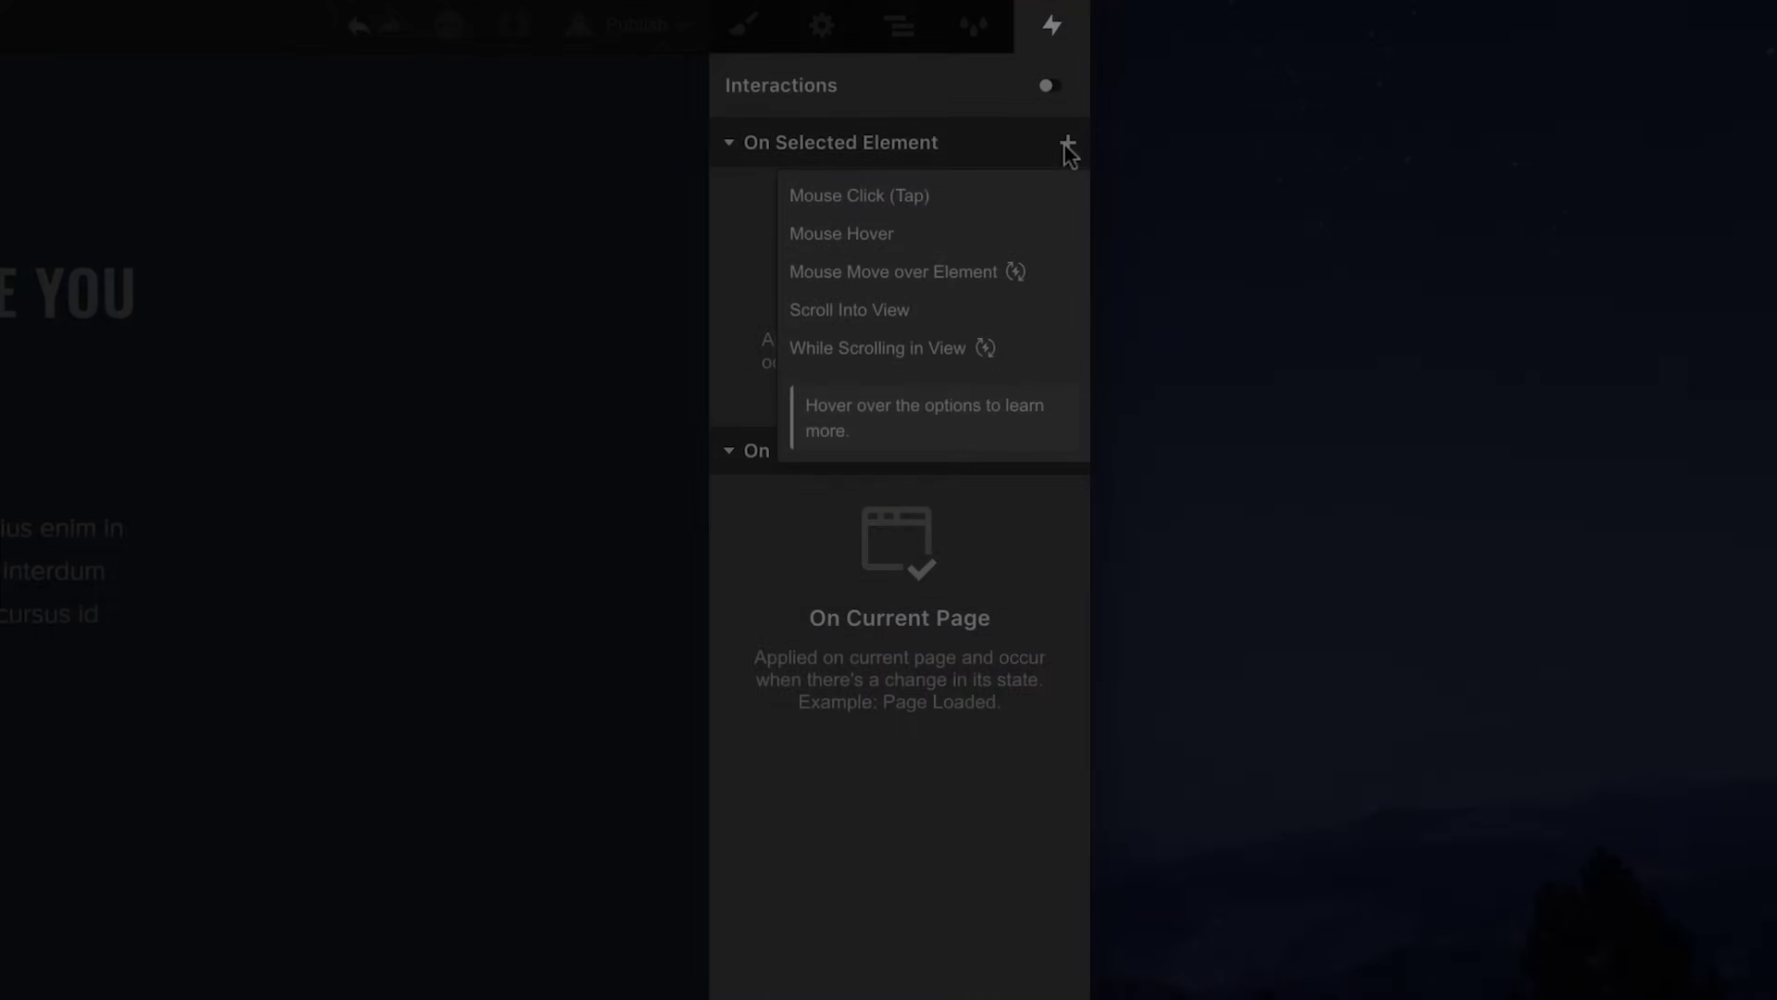